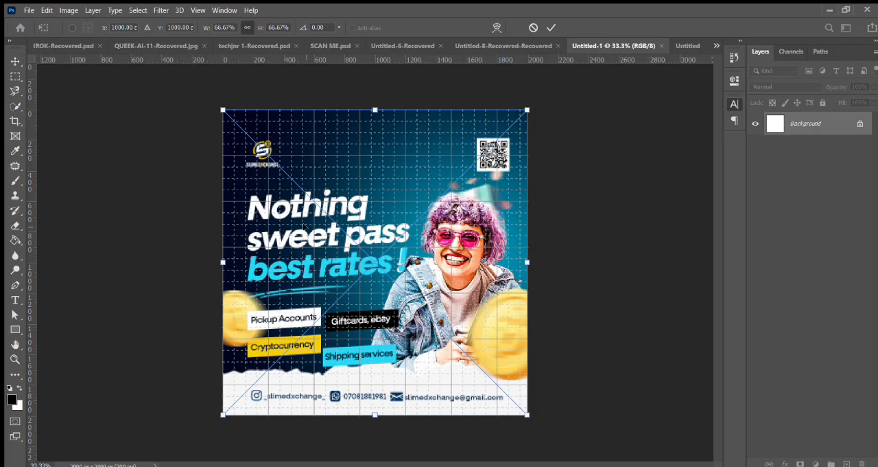
Step: Commit the placed flyer image at full canvas size and sample its dark navy as foreground and bright cyan as background colour
key("Return")
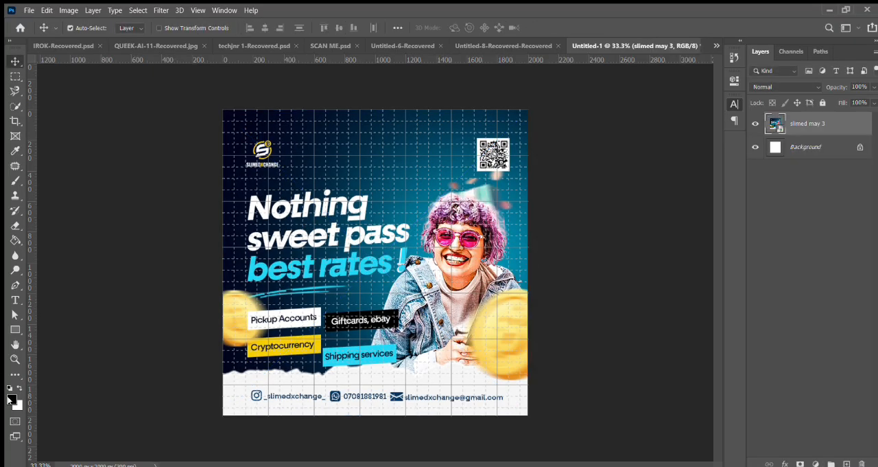
key("i")
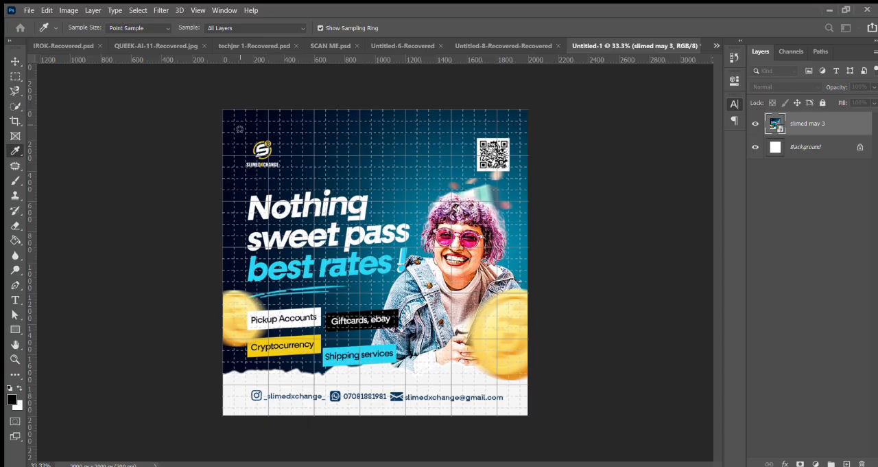
key("v")
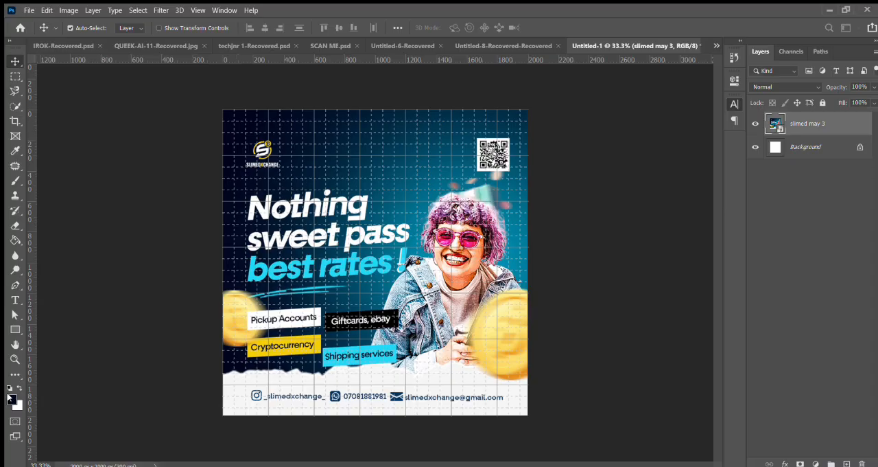
key("i")
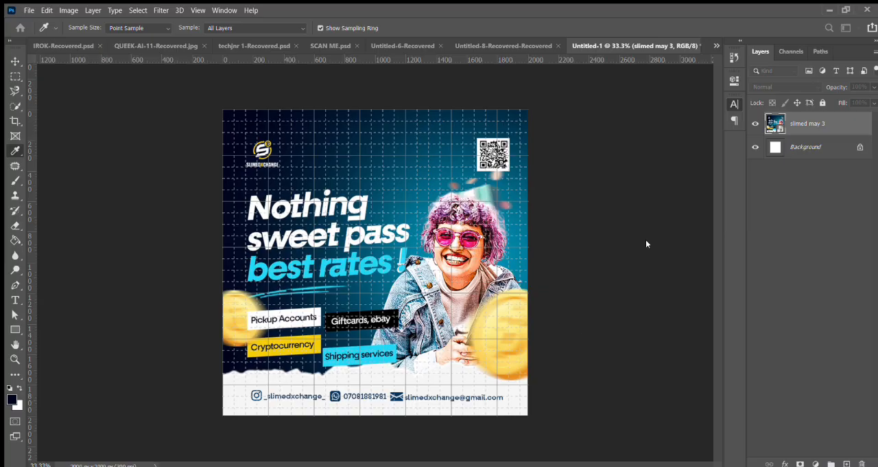
key("v")
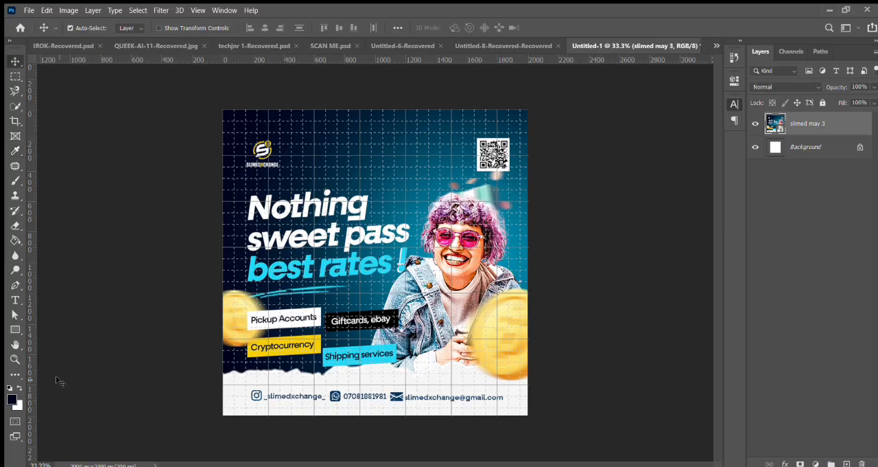
key("i")
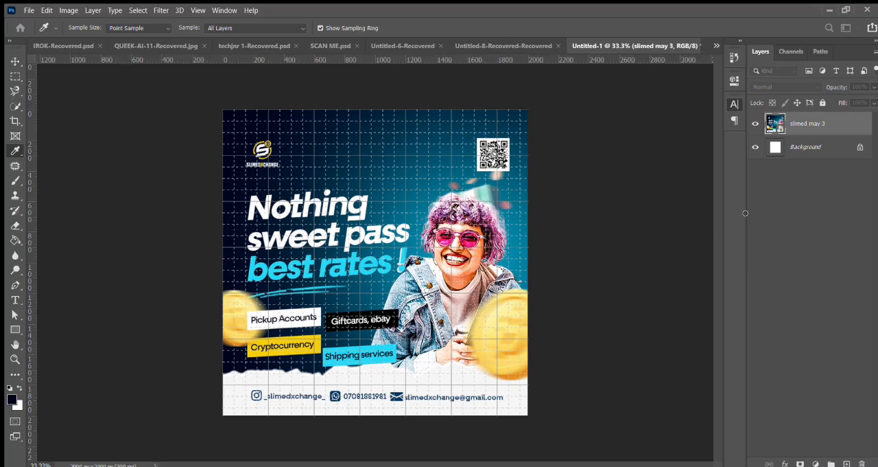
key("v")
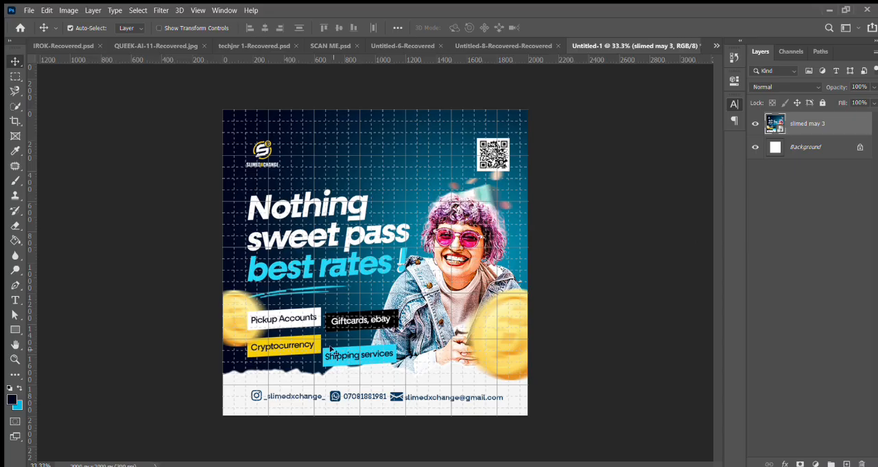
Step: Hide the reference flyer layer and fill the Background layer with the dark navy foreground colour using the Paint Bucket
left_click(756, 123)
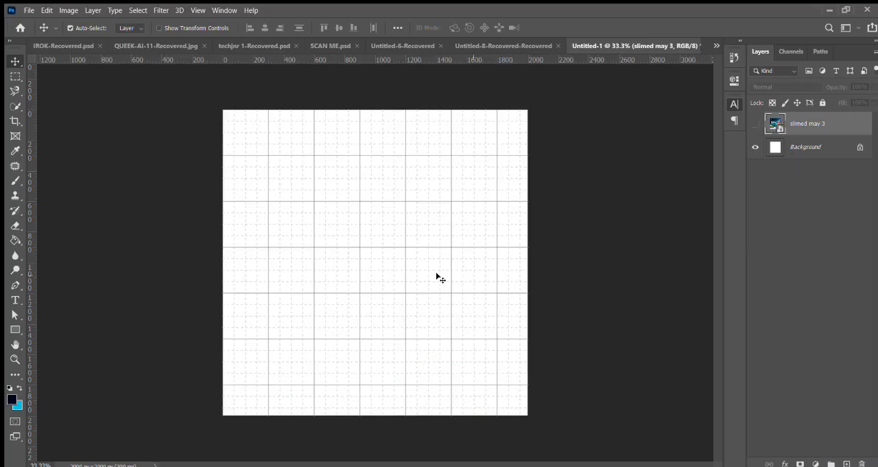
left_click(15, 240)
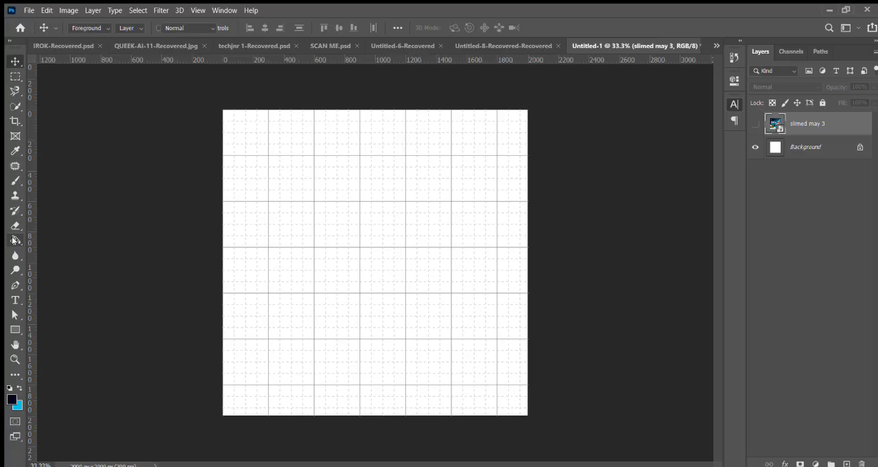
left_click(37, 236)
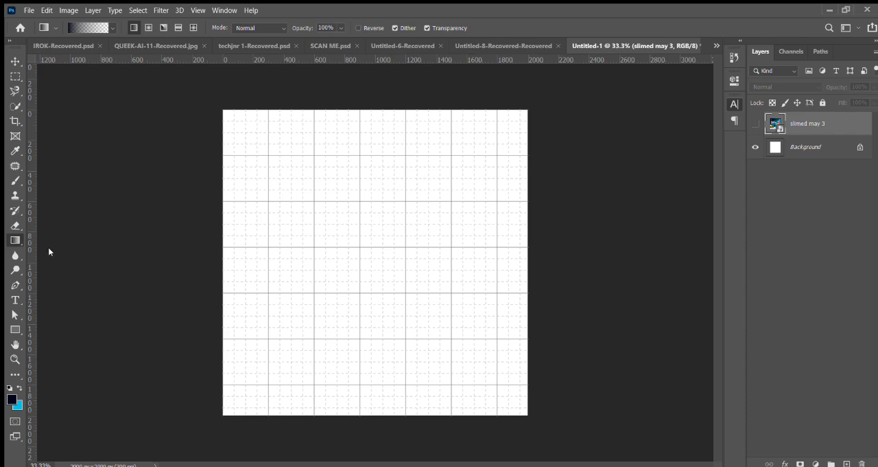
key("shift+g")
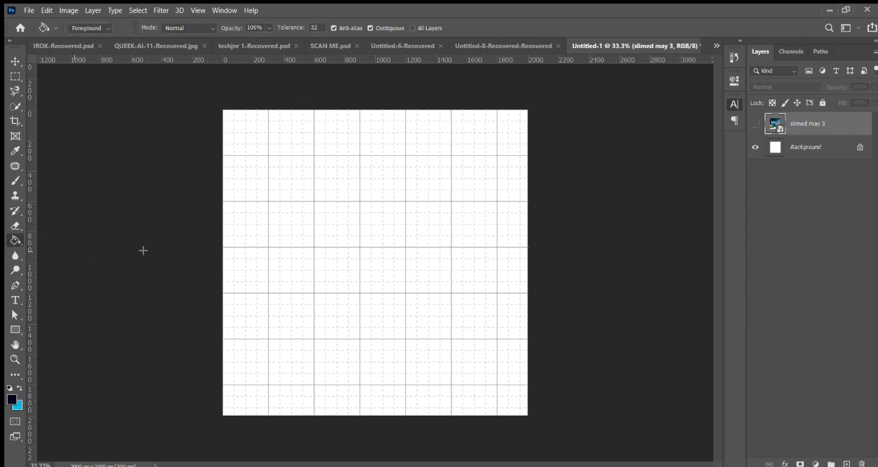
left_click(798, 145)
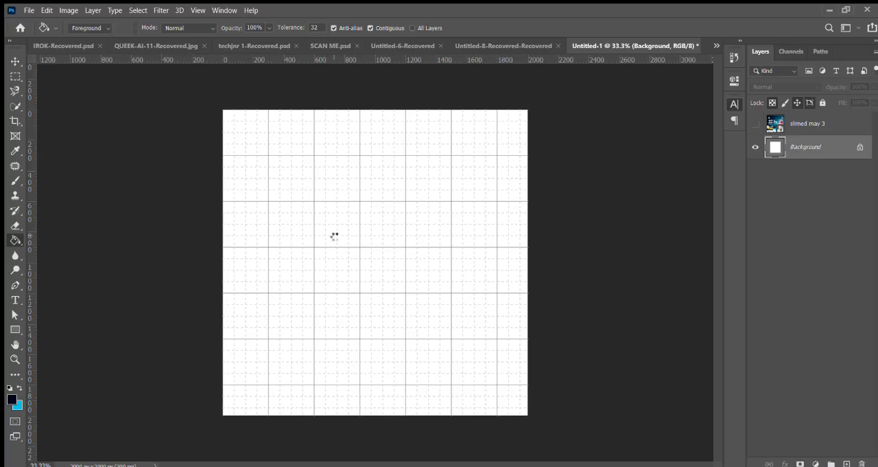
left_click(334, 236)
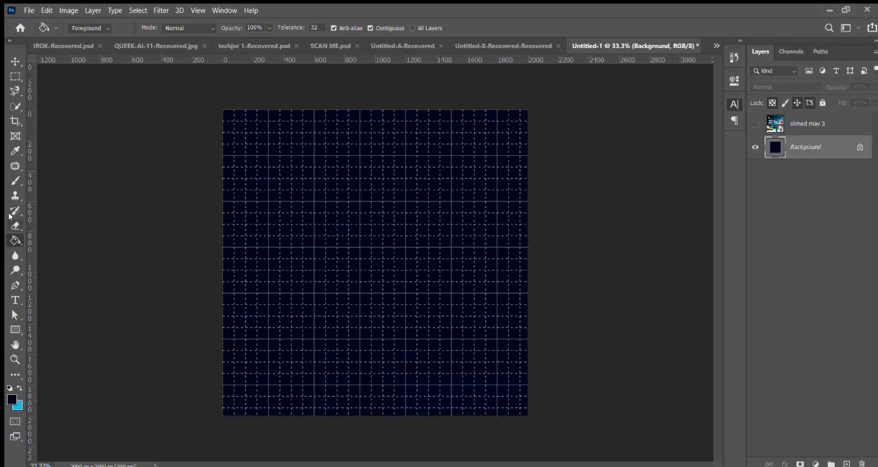
Step: Add a new layer and stamp a soft cyan glow in the canvas's upper right with the 1300 px brush after swapping colours
left_click(9, 181)
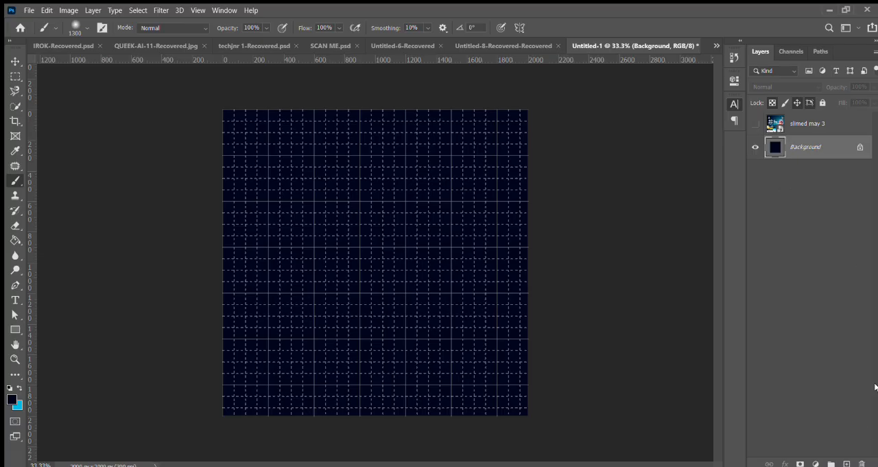
left_click(846, 463)
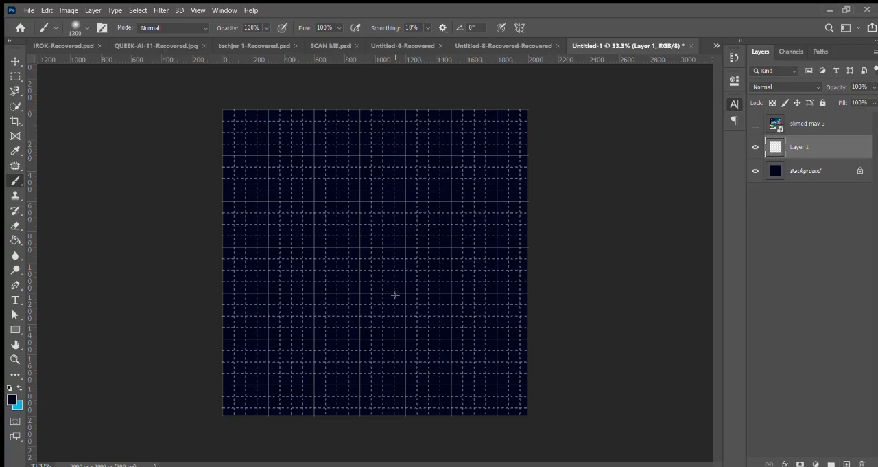
left_click(454, 224)
key("ctrl+z")
left_click(19, 387)
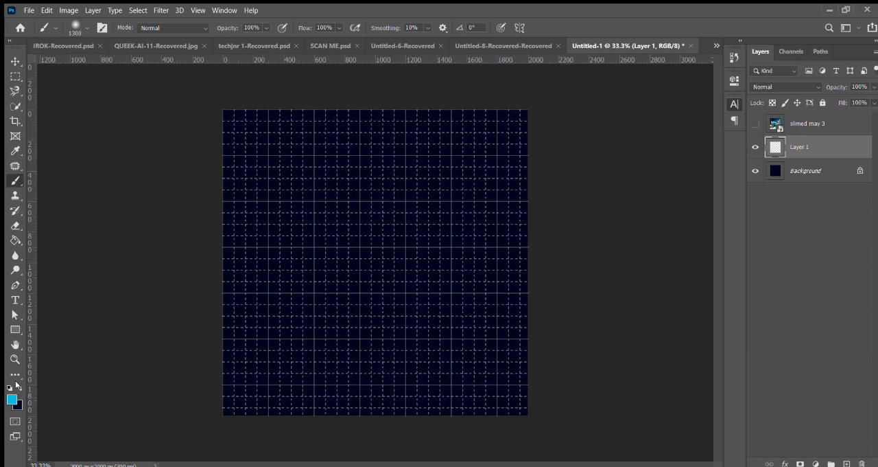
left_click(473, 228)
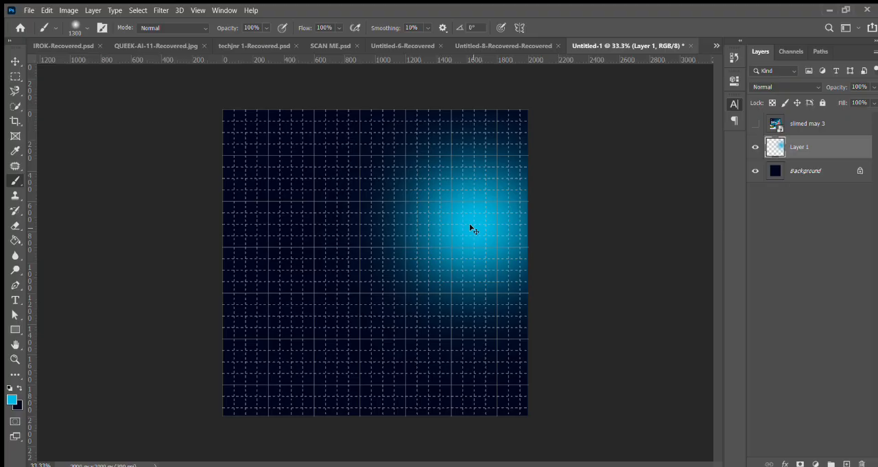
Step: Enlarge the cyan glow to about 203% over the right half of the canvas and compare it with the reference flyer
key("ctrl+t")
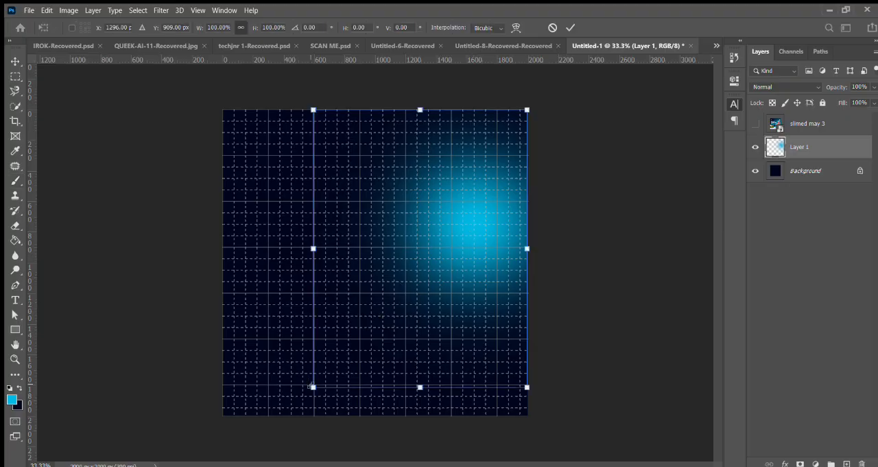
left_click_drag(313, 387, 157, 465)
left_click_drag(353, 278, 395, 233)
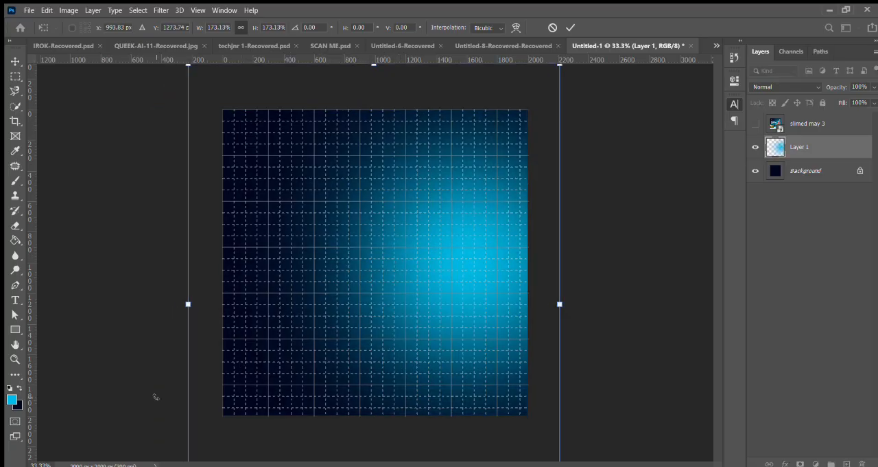
key("ctrl+minus")
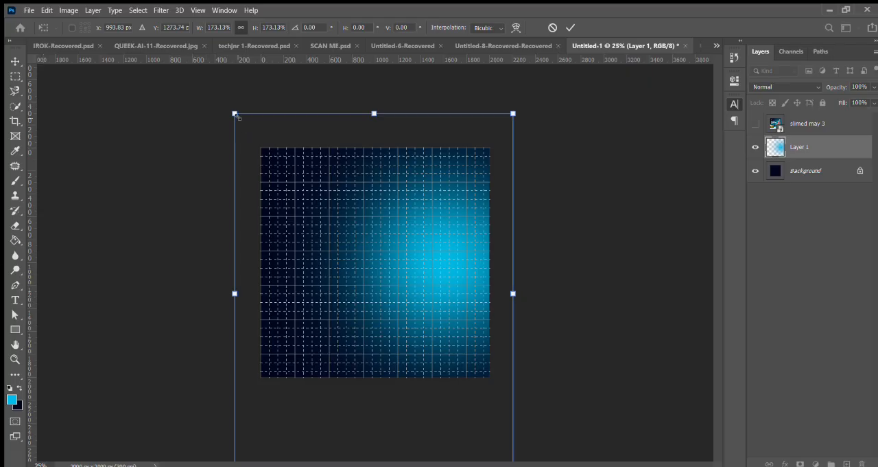
left_click_drag(236, 116, 156, 77)
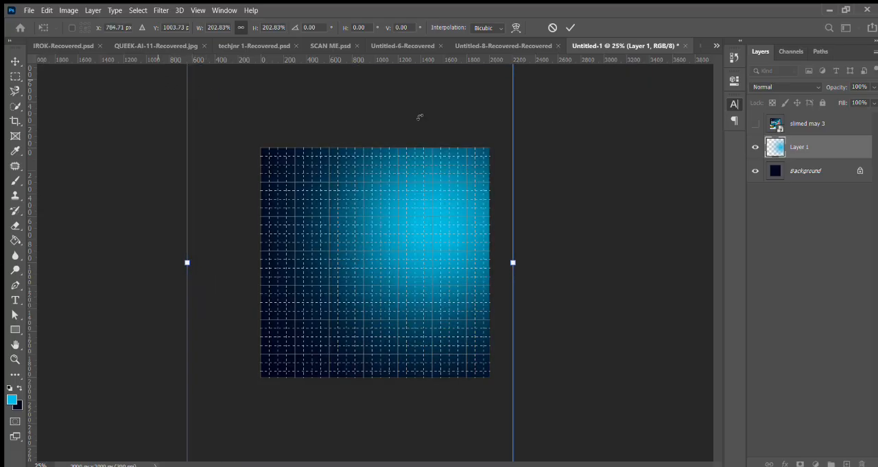
left_click_drag(428, 133, 430, 162)
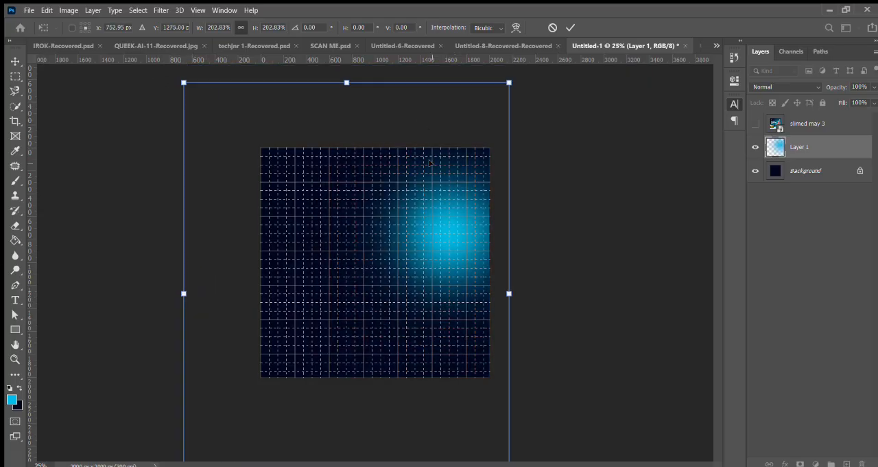
key("Return")
key("b")
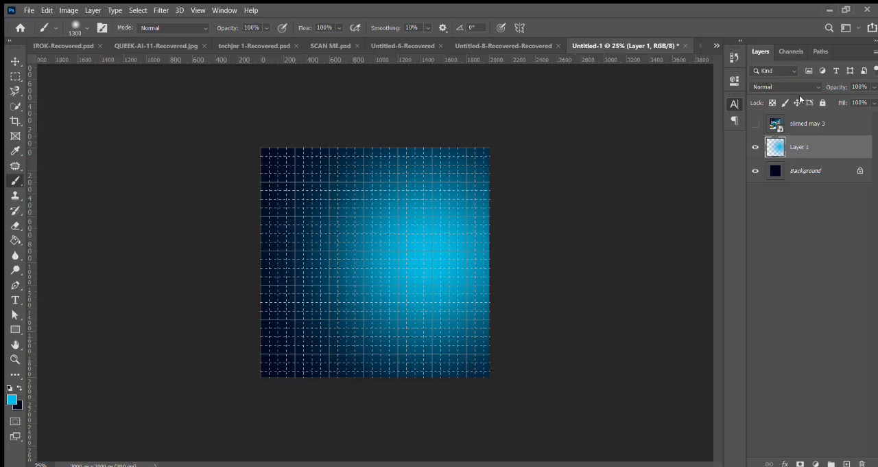
left_click(756, 123)
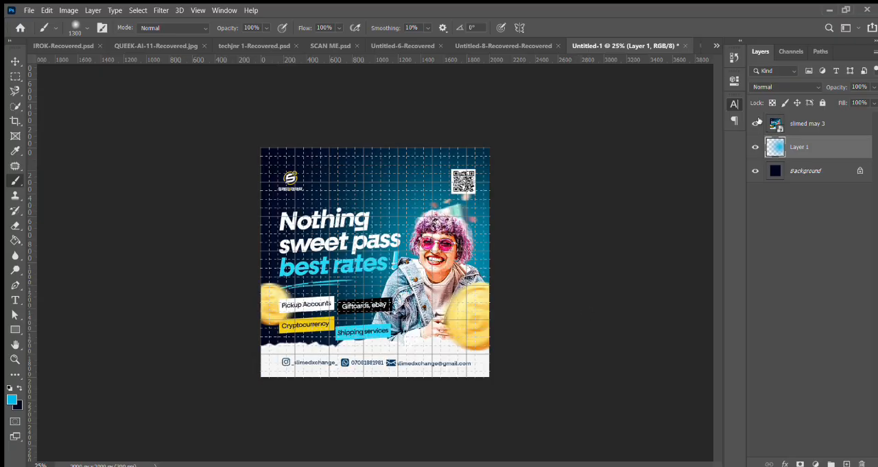
left_click(756, 123)
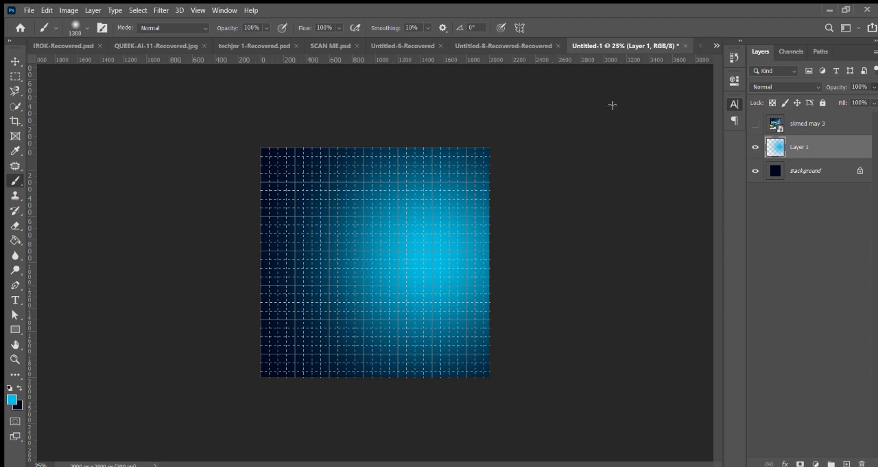
Step: Delete the layer holding the enlarged cyan glow
left_click(813, 171)
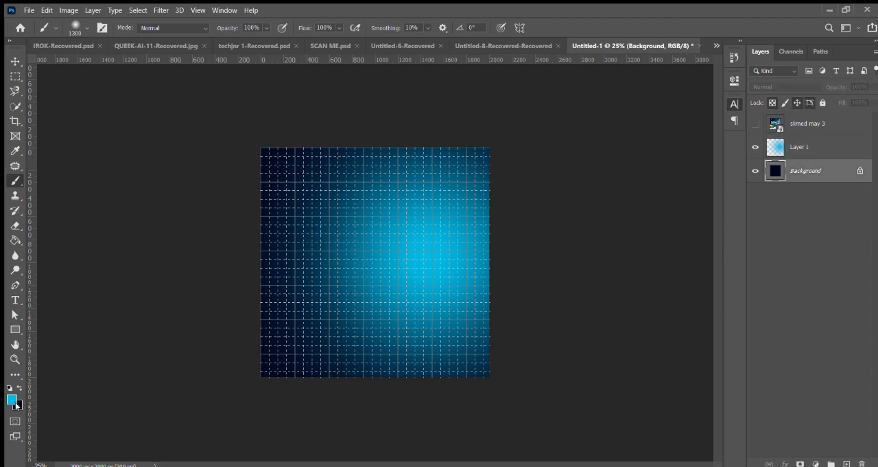
key("i")
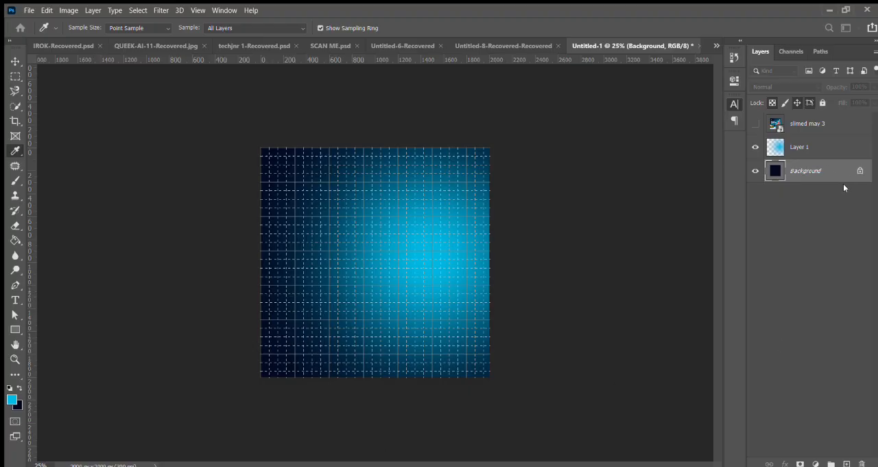
key("b")
left_click(793, 148)
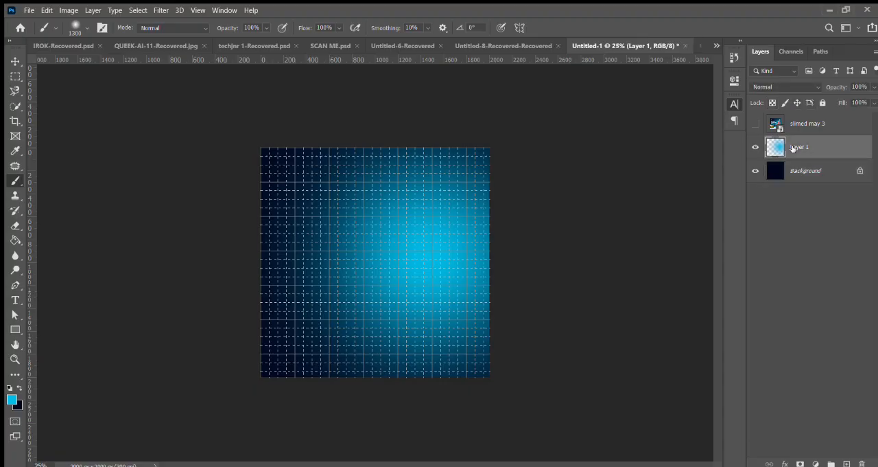
key("Delete")
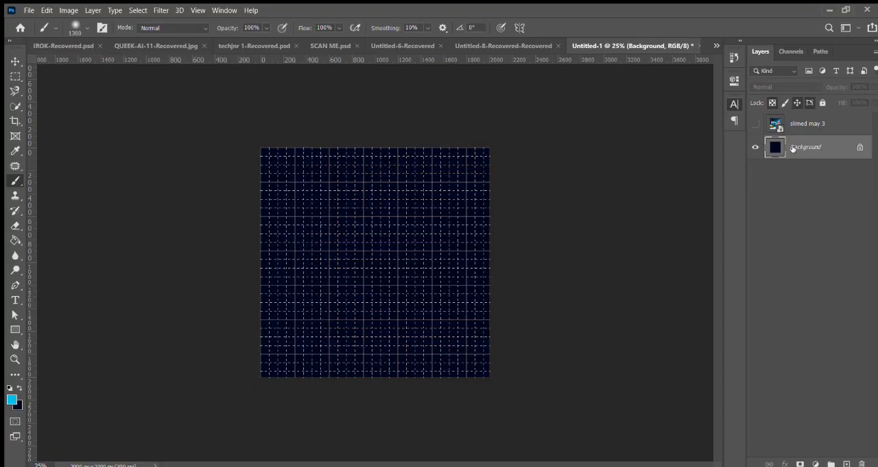
Step: Add a new layer above the Background, try filling it with solid cyan using the Paint Bucket, and undo the fill
left_click(12, 242)
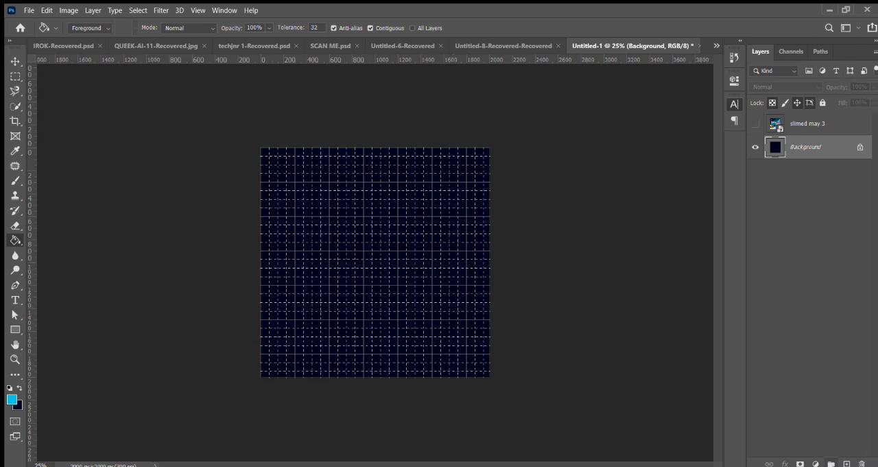
left_click(847, 463)
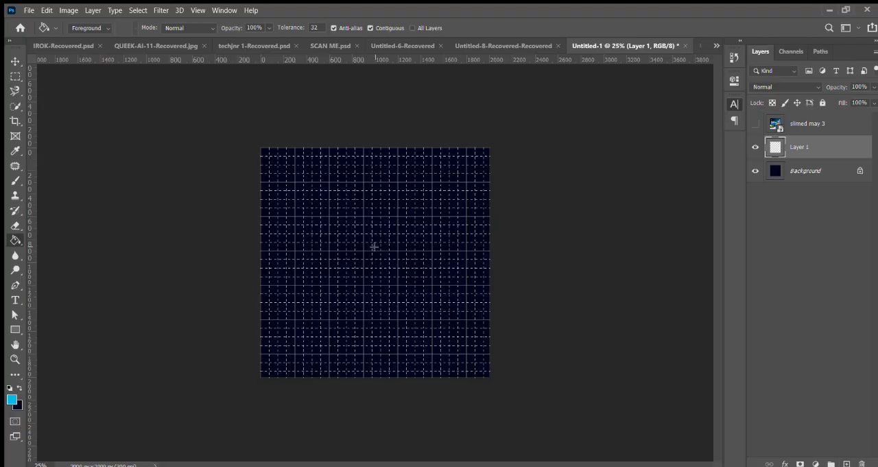
left_click(419, 251)
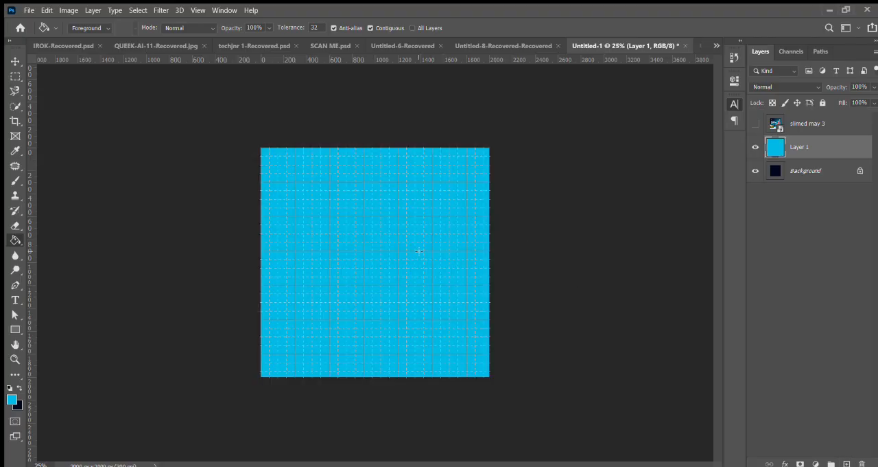
key("ctrl+z")
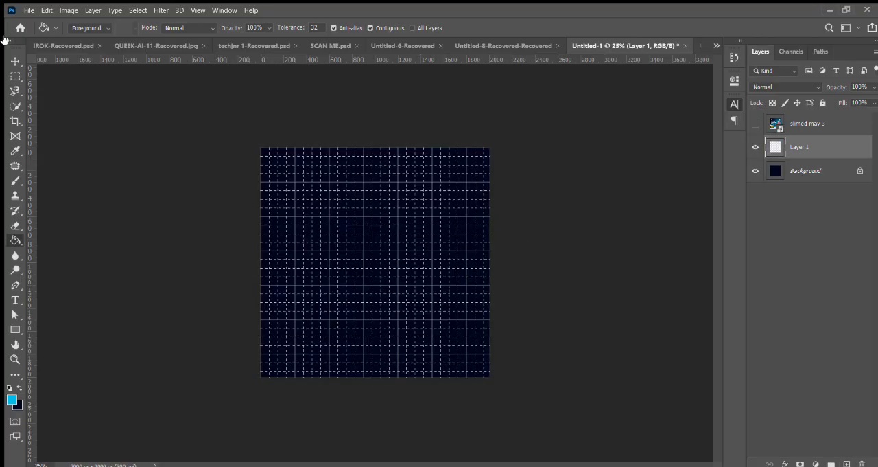
Step: Stamp a soft cyan glow right of the canvas centre with the 1300 px brush and enlarge it beyond 198% over the right half
left_click(13, 181)
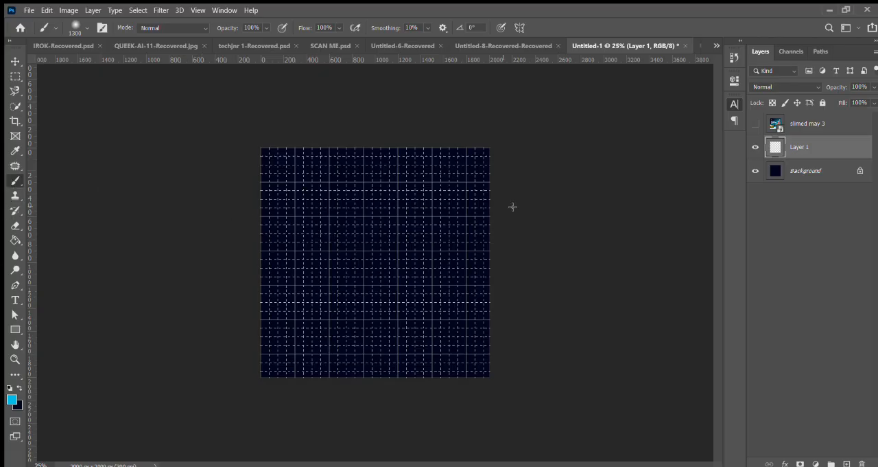
left_click(413, 276)
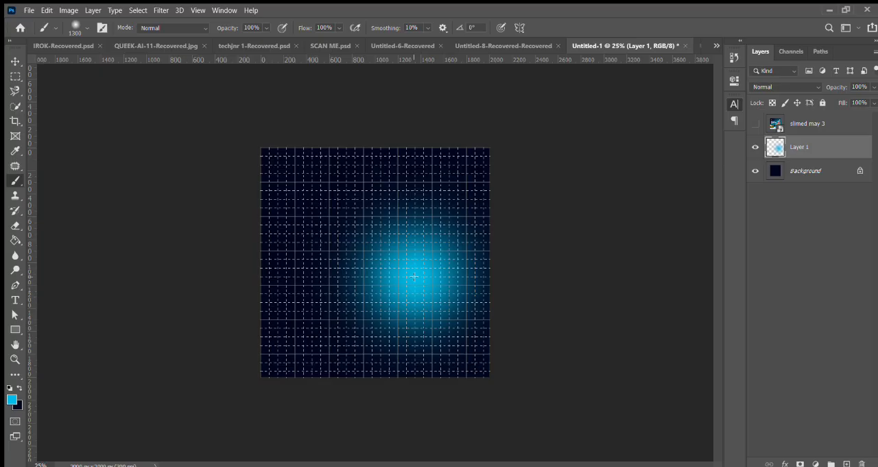
key("ctrl+t")
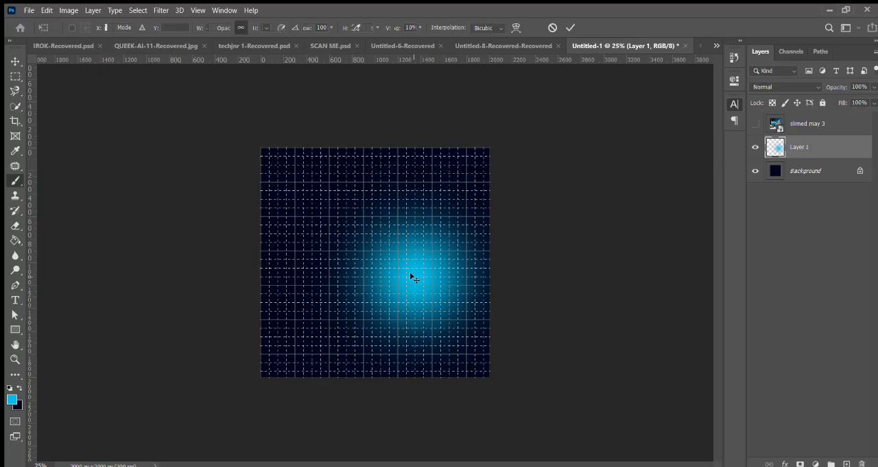
left_click_drag(488, 157, 681, 62)
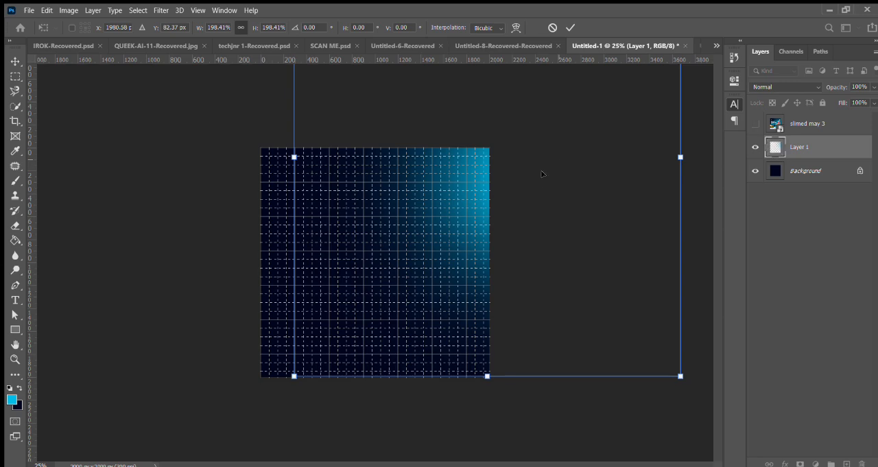
left_click_drag(555, 154, 462, 231)
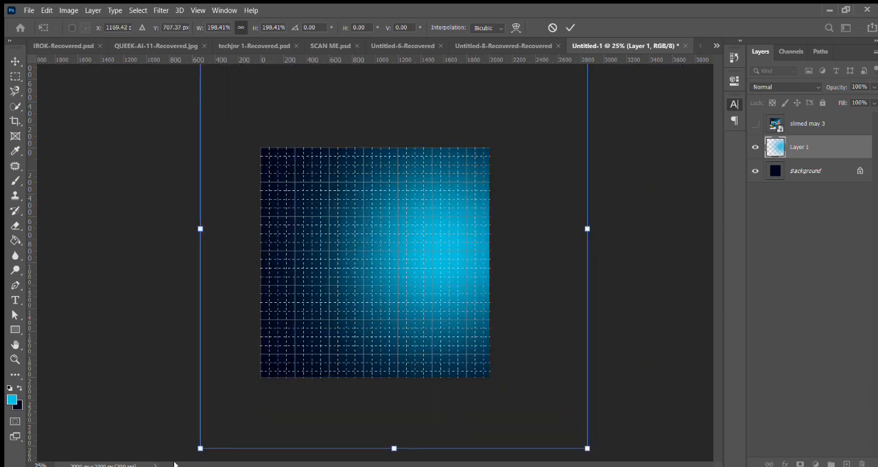
left_click_drag(197, 450, 163, 466)
key("Return")
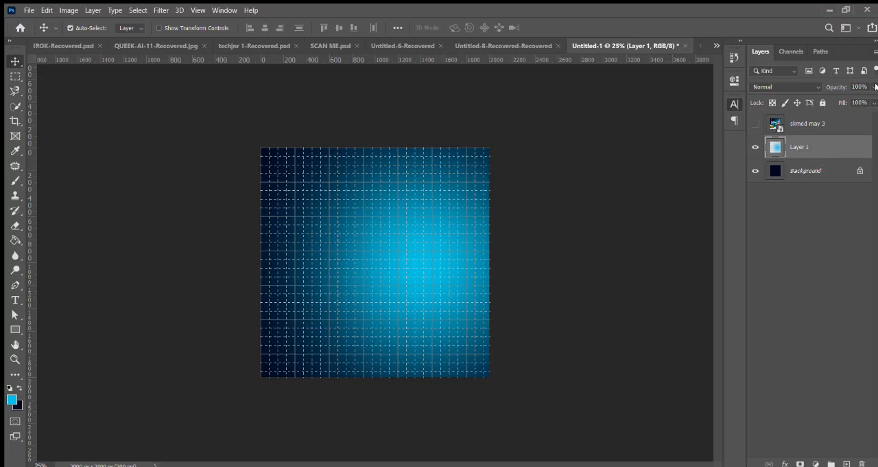
Step: Lower the cyan glow layer's opacity to 79%
key("6")
key("3")
key("7")
key("9")
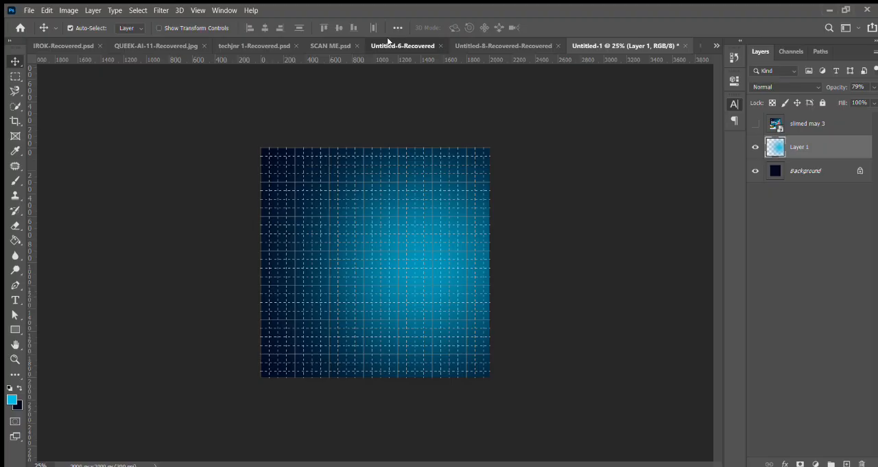
Step: Look through the open documents and switch to SCAN ME.psd
left_click(328, 45)
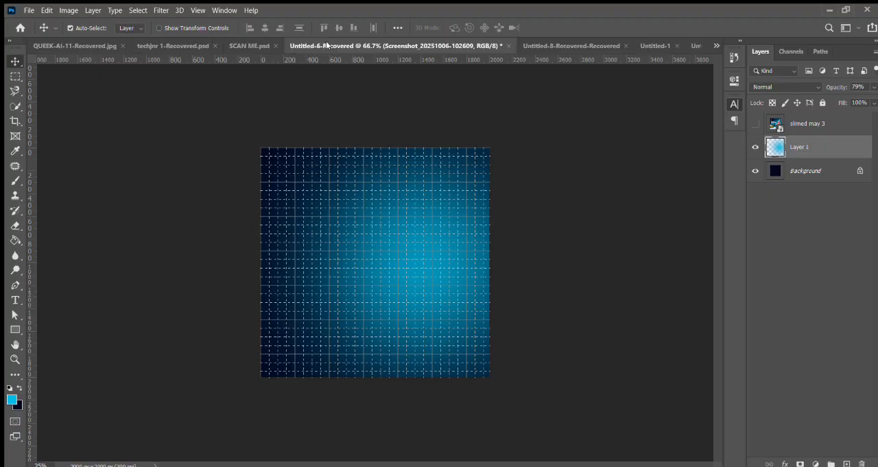
left_click(248, 45)
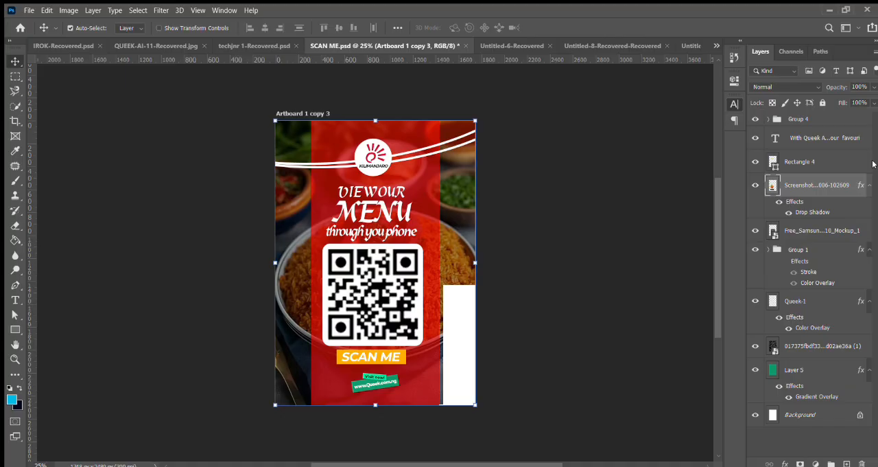
key("ctrl+shift+Tab")
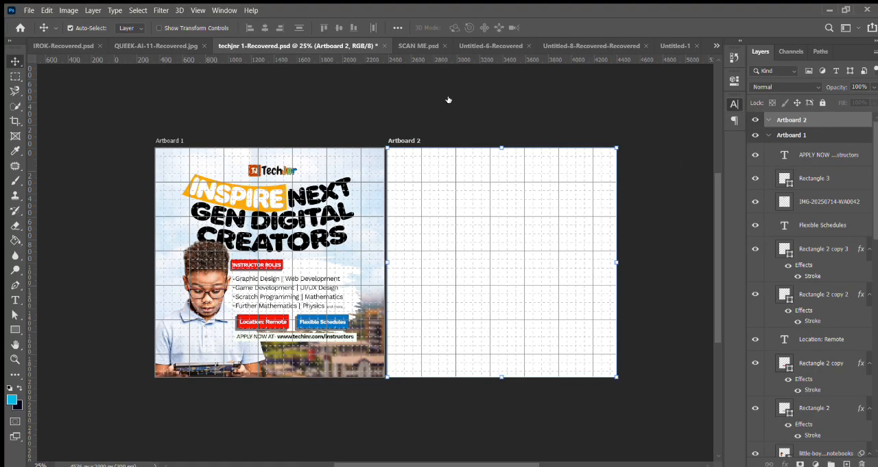
left_click(423, 41)
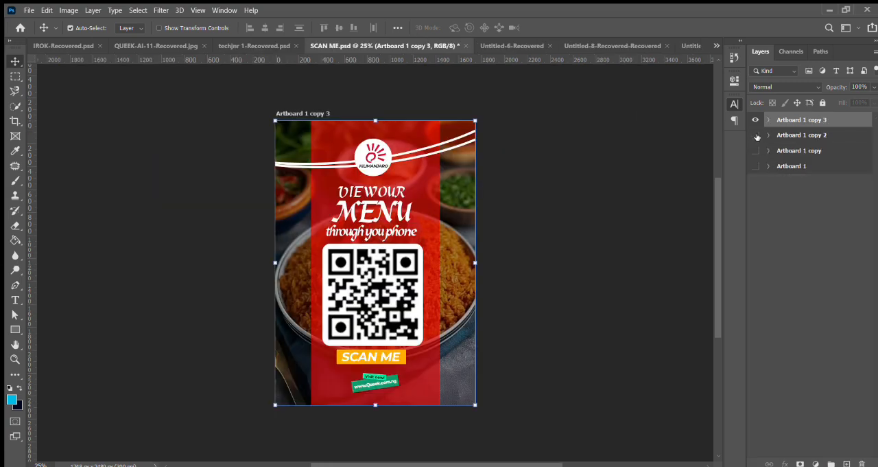
Step: Show the three hidden artboards and select the white torn-paper layer at the bottom of Artboard 1 copy
left_click(756, 135)
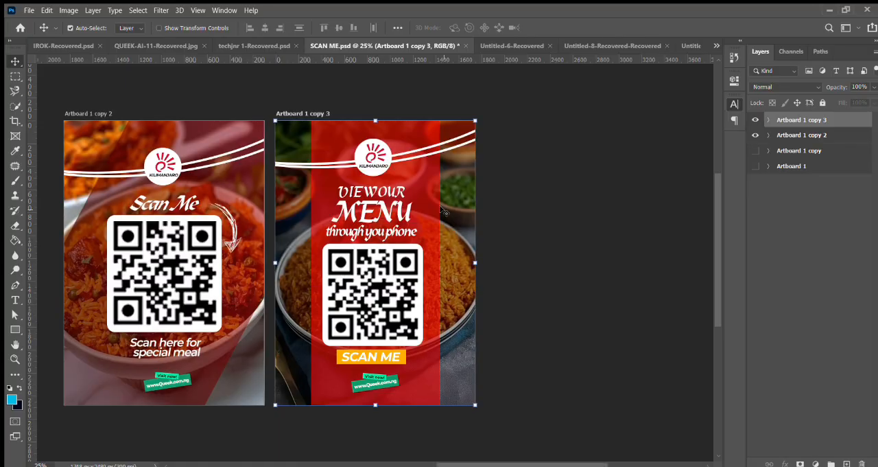
left_click(756, 151)
left_click(756, 166)
left_click_drag(504, 465, 482, 466)
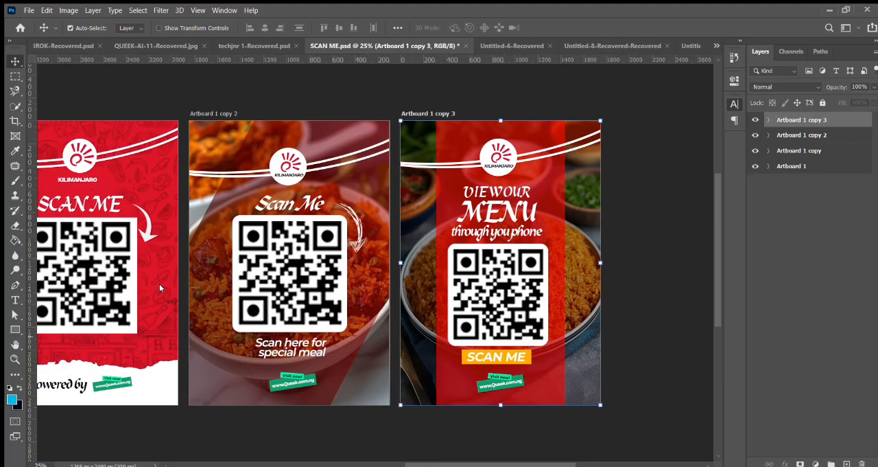
left_click(156, 386)
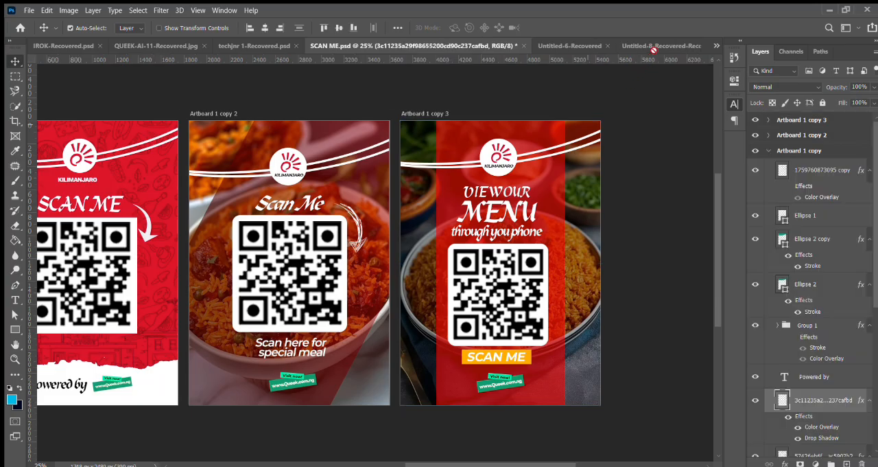
Step: Try to carry the torn paper towards the other documents, and reorder SCAN ME.psd to follow the Untitled-1 documents
left_click_drag(653, 48, 655, 44)
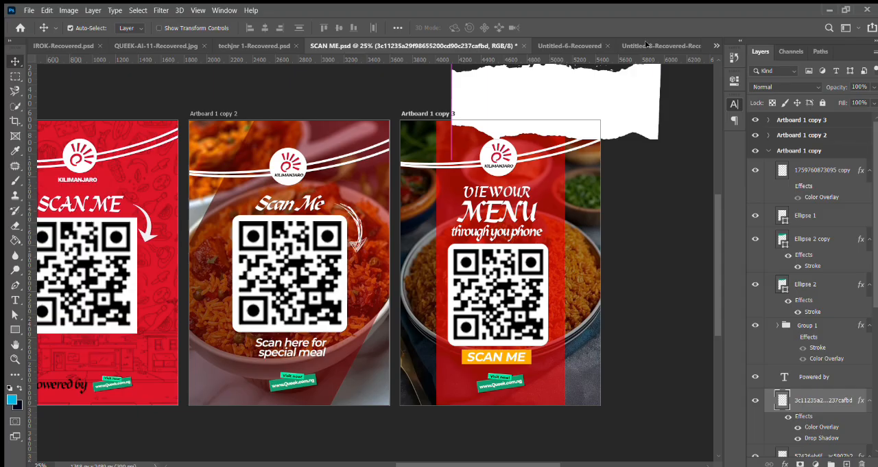
left_click(646, 46)
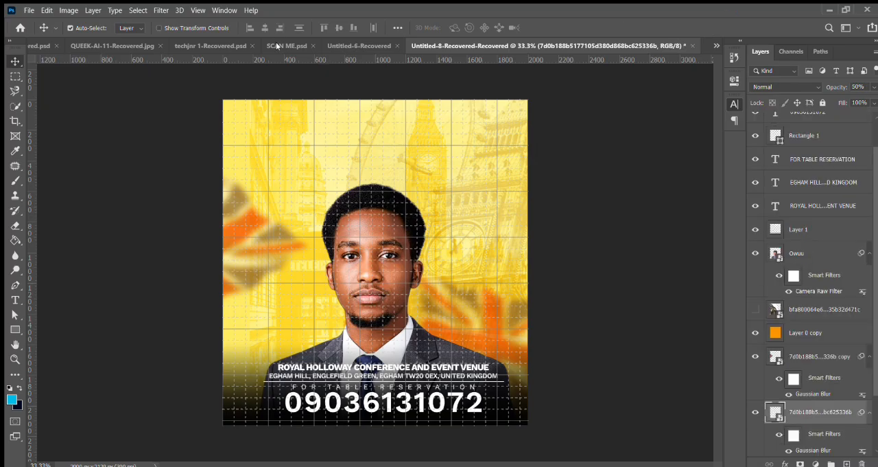
left_click_drag(295, 45, 676, 46)
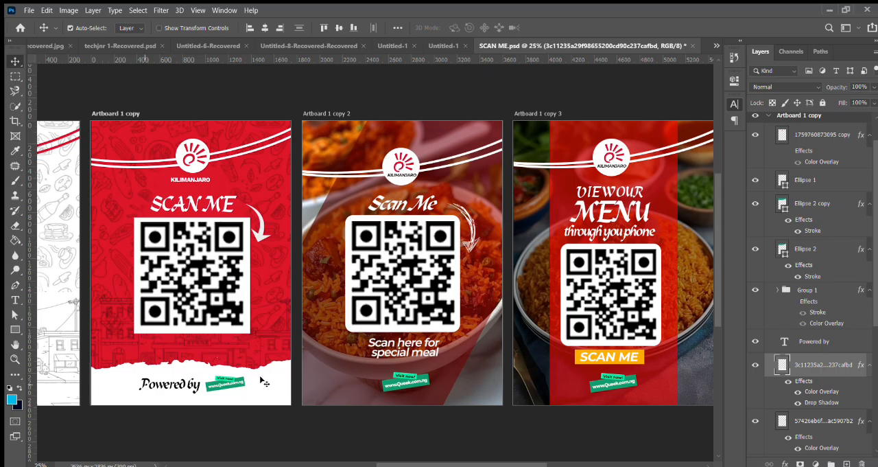
Step: Copy the white torn-paper layer from SCAN ME.psd into the Untitled-1 flyer, placing it along the canvas's lower edge
left_click(402, 47)
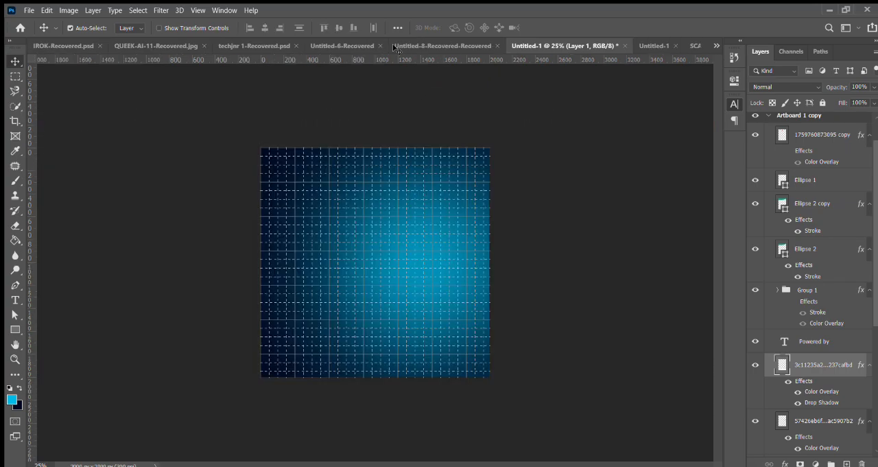
left_click(398, 45)
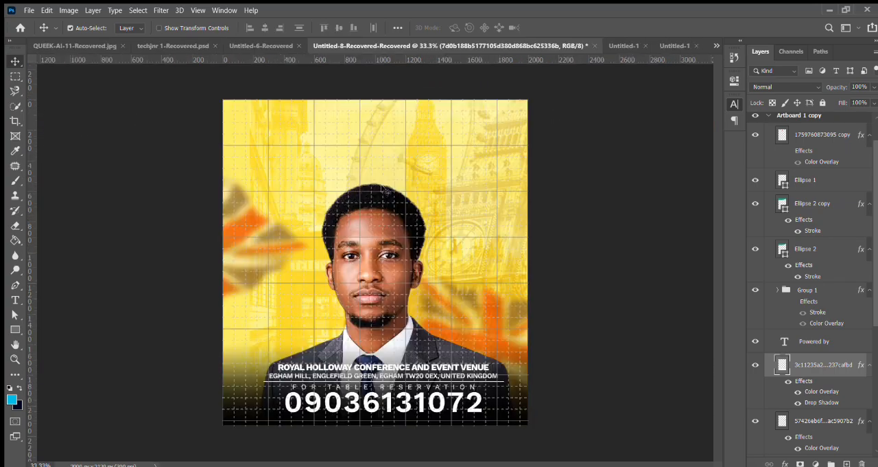
left_click(622, 48)
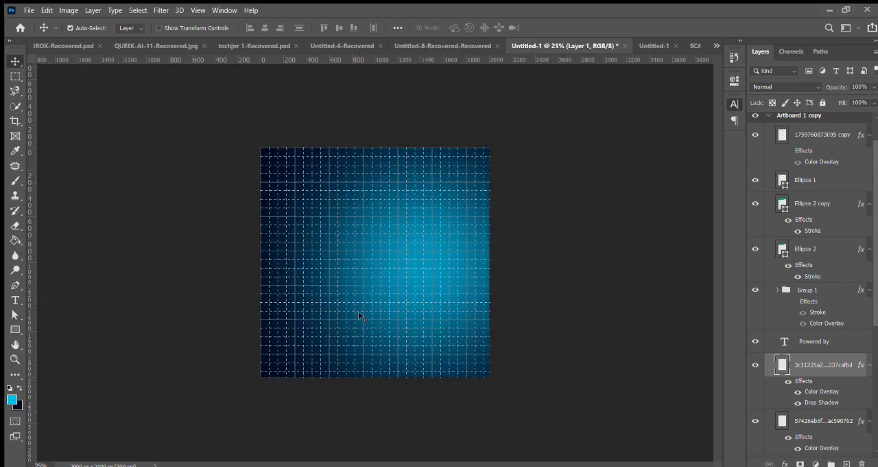
left_click_drag(358, 315, 391, 352)
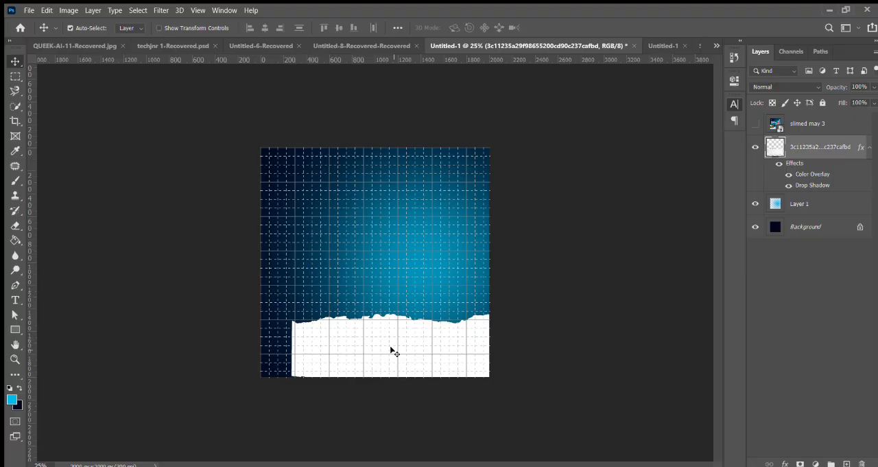
Step: Enlarge the torn paper to about 134%, position it across the full canvas bottom, and compare it with the reference flyer
key("ctrl+t")
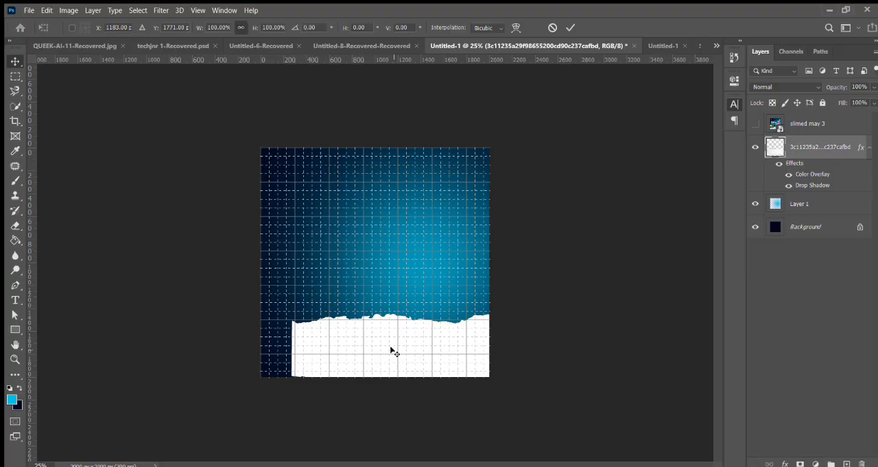
left_click_drag(291, 312, 212, 304)
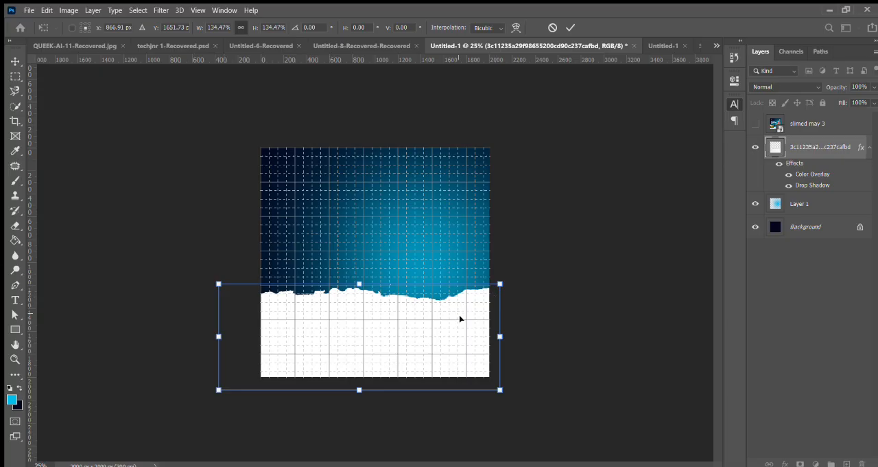
left_click_drag(459, 314, 468, 334)
key("Return")
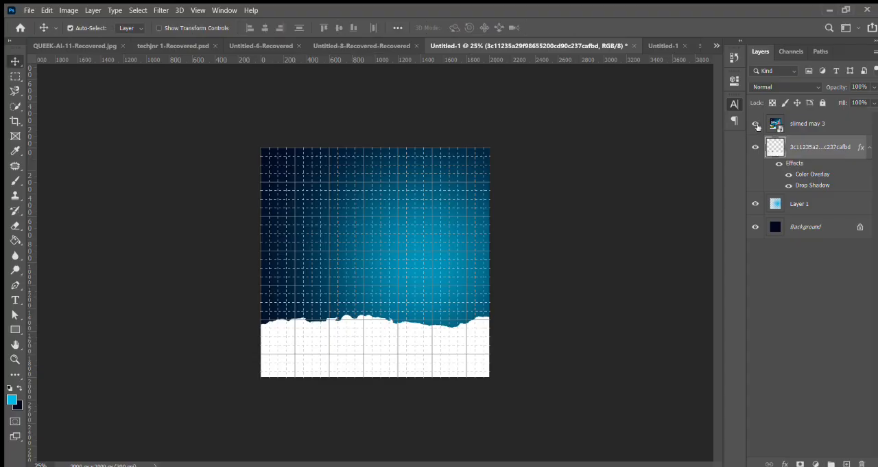
left_click(756, 124)
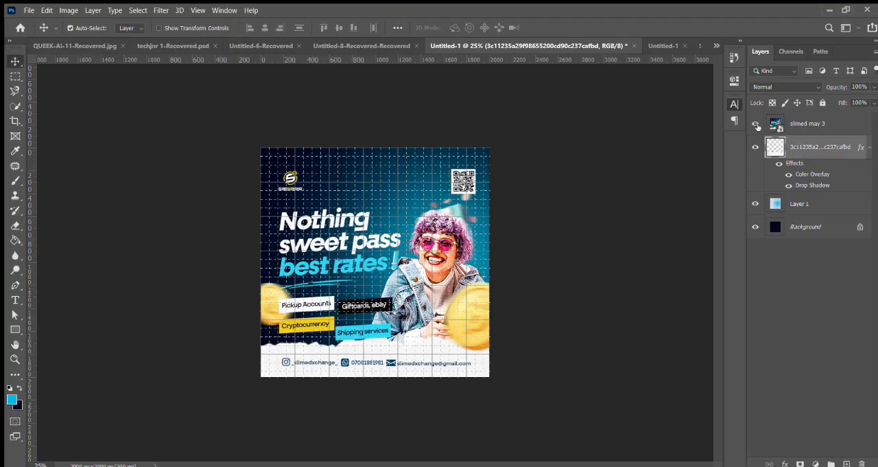
left_click(756, 125)
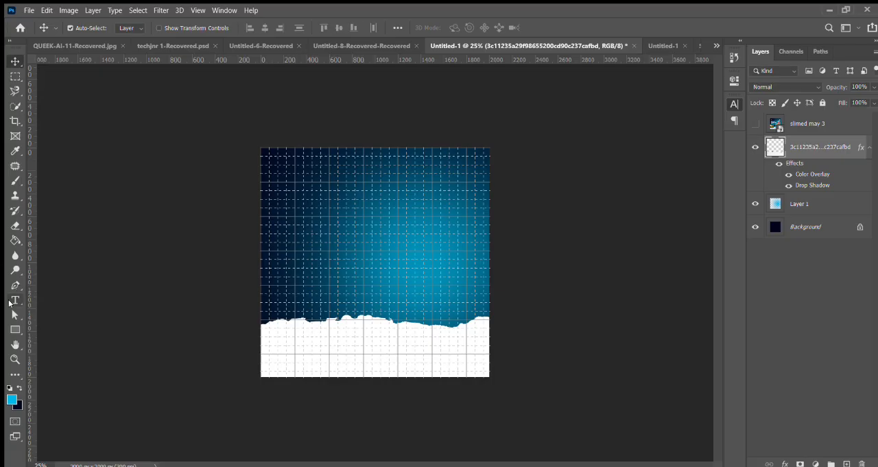
Step: Start a 19 pt point-text layer with the Type tool in the canvas's upper left, keeping the grid visible
left_click(9, 301)
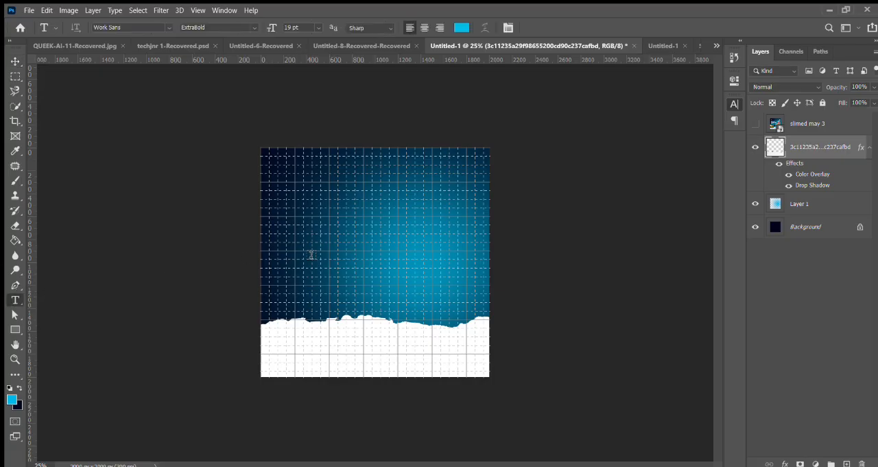
key("ctrl+apostrophe")
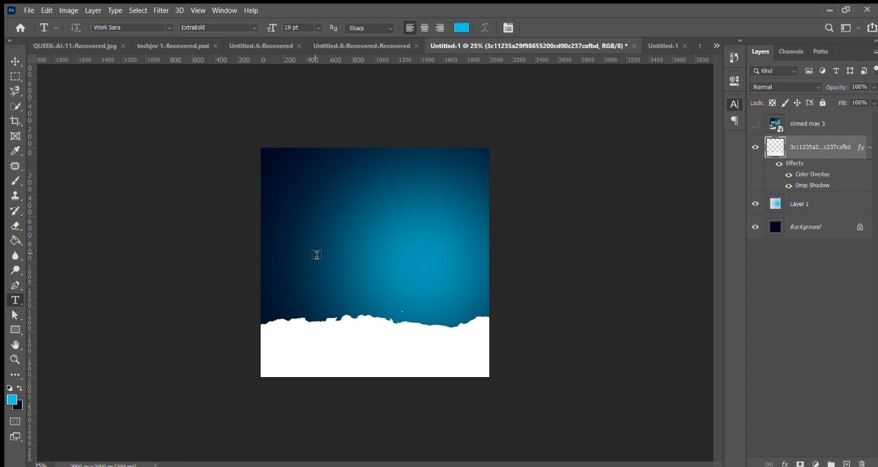
key("ctrl+plus")
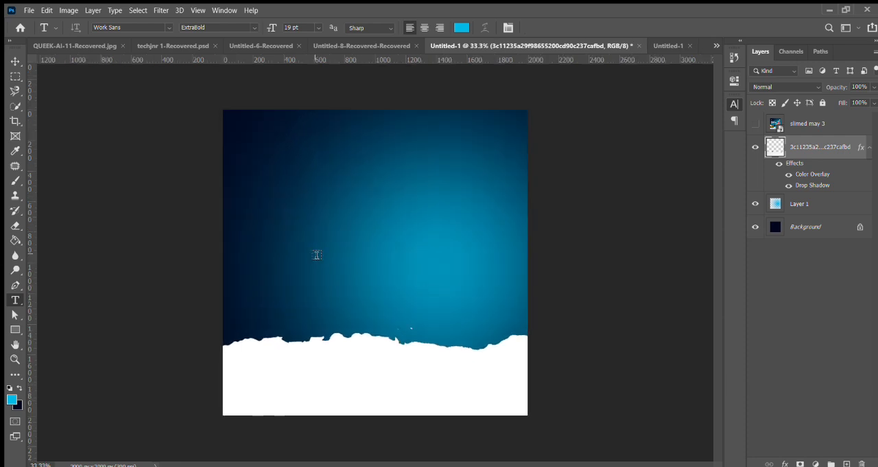
key("ctrl+apostrophe")
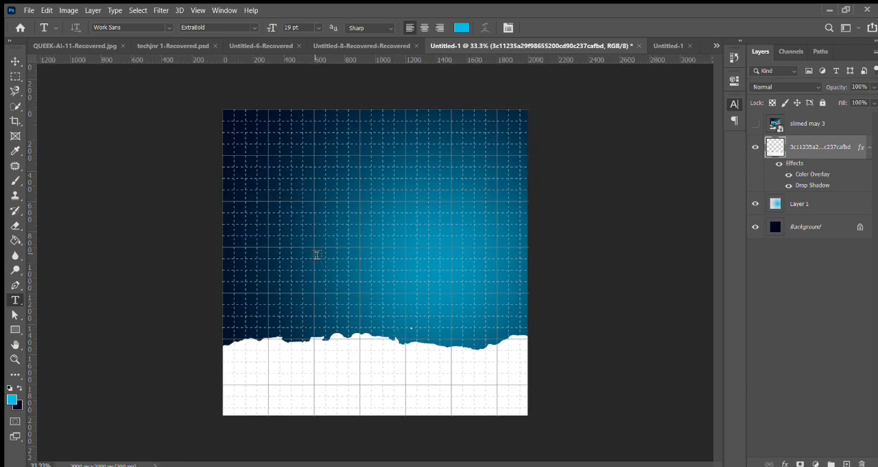
left_click(246, 193)
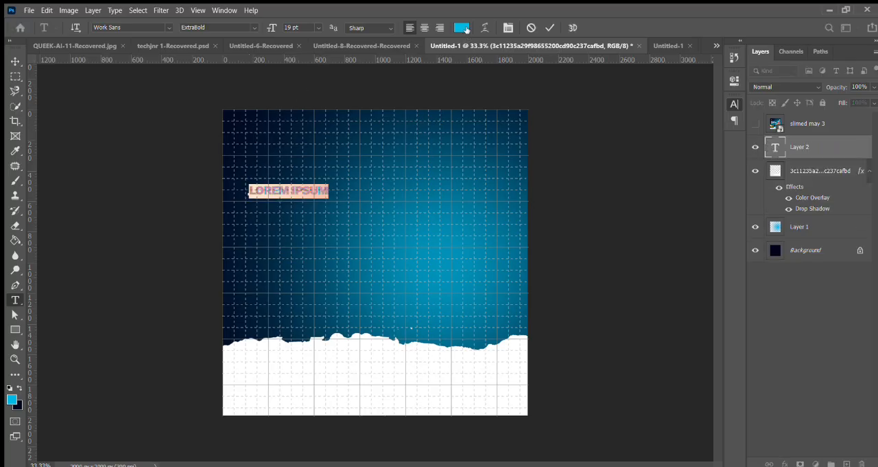
Step: Set the placeholder text's colour to white and its font to Fractul Bold
left_click(463, 28)
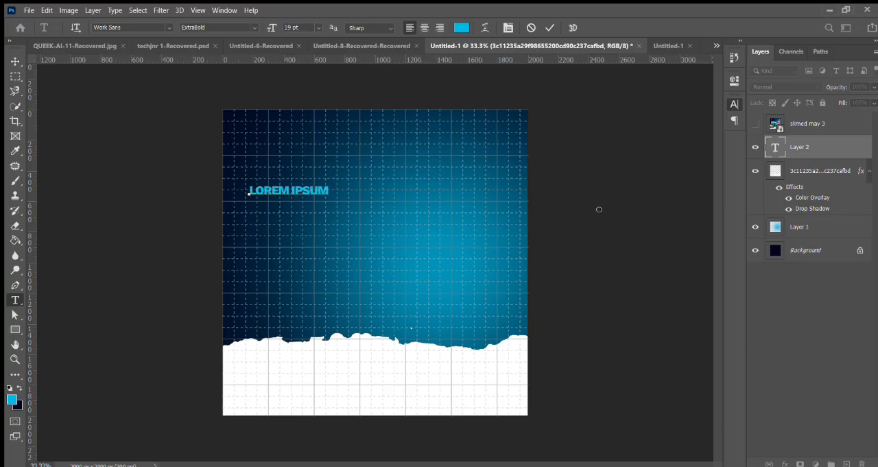
key("Return")
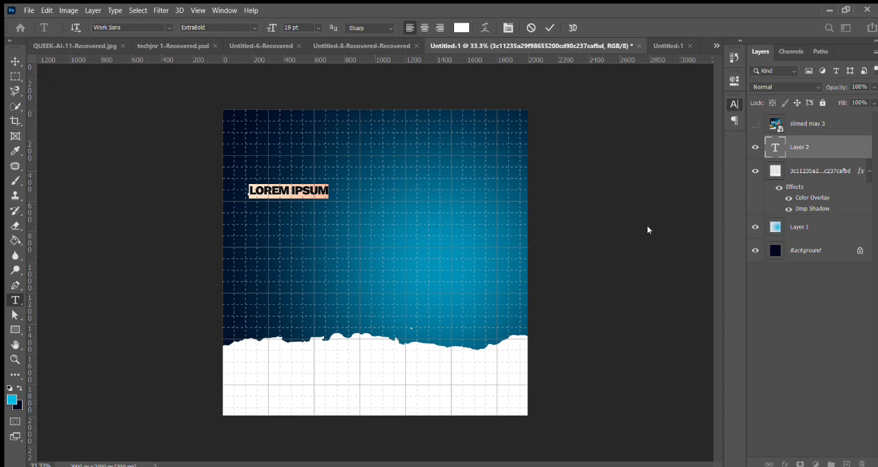
left_click(659, 374)
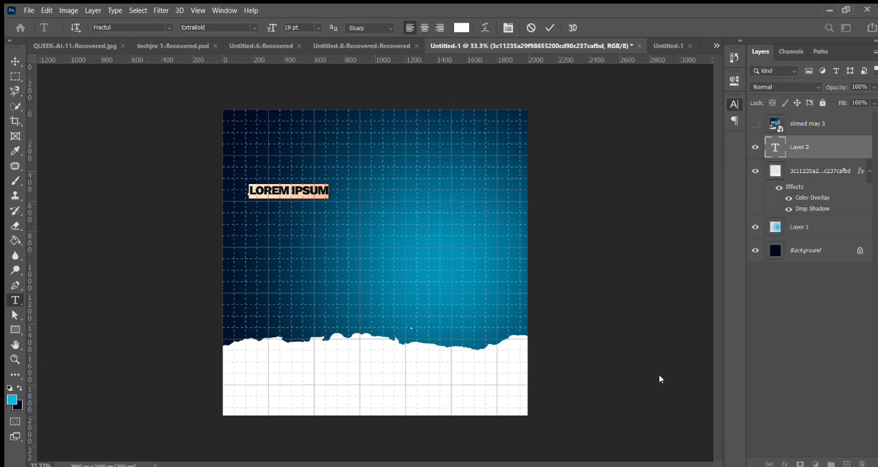
left_click(654, 414)
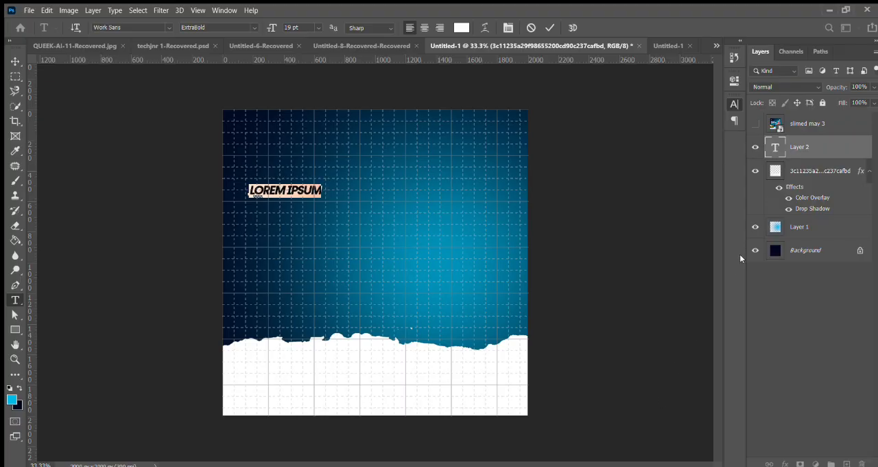
Step: Check the reference flyer's wording and replace the placeholder text with three lines: NOTHING, SWEET PASS, BEST RATE
left_click(755, 125)
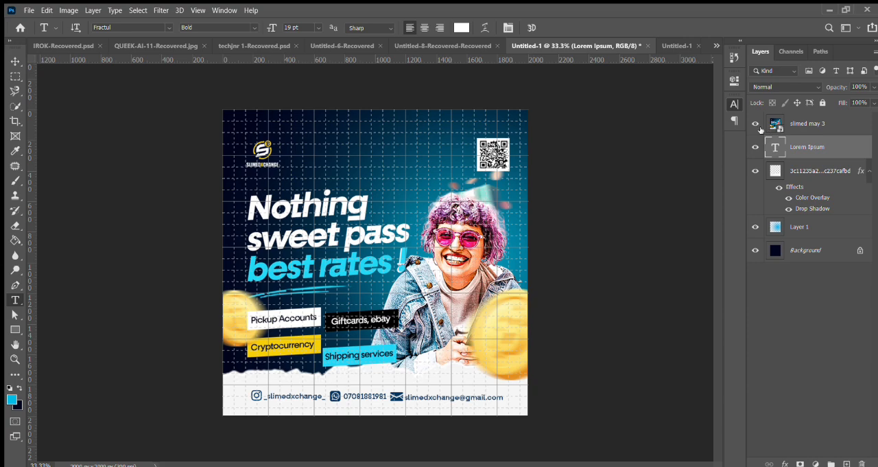
left_click(755, 125)
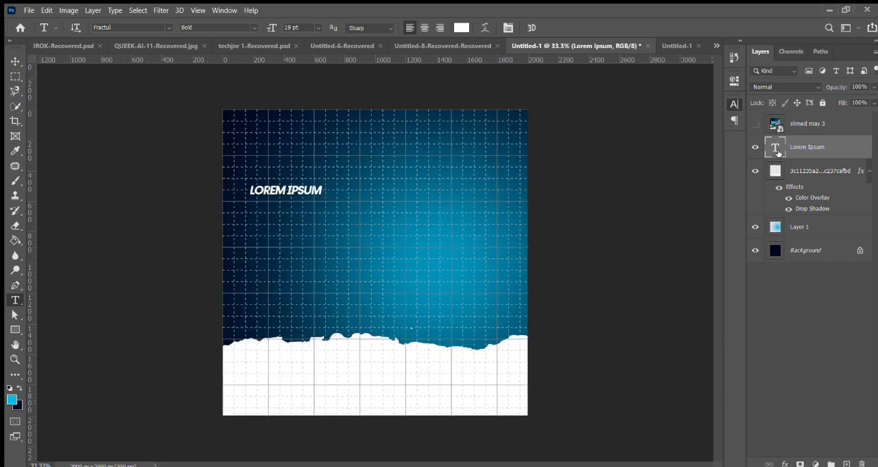
double_click(778, 152)
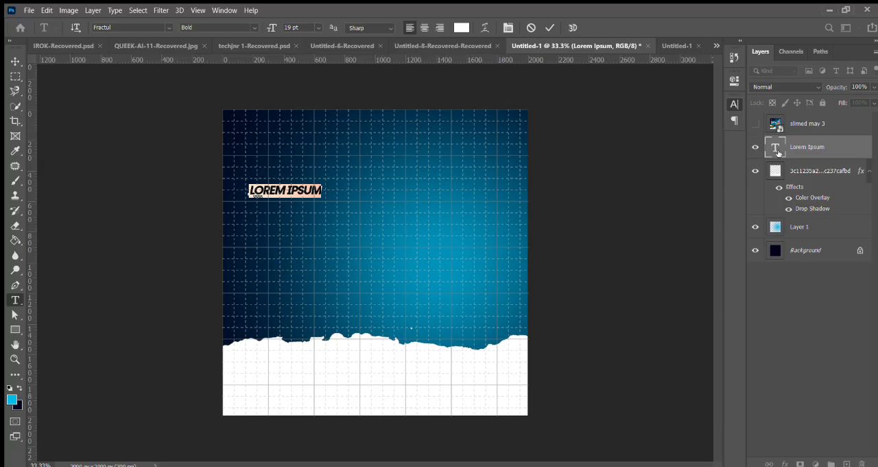
type("NOT")
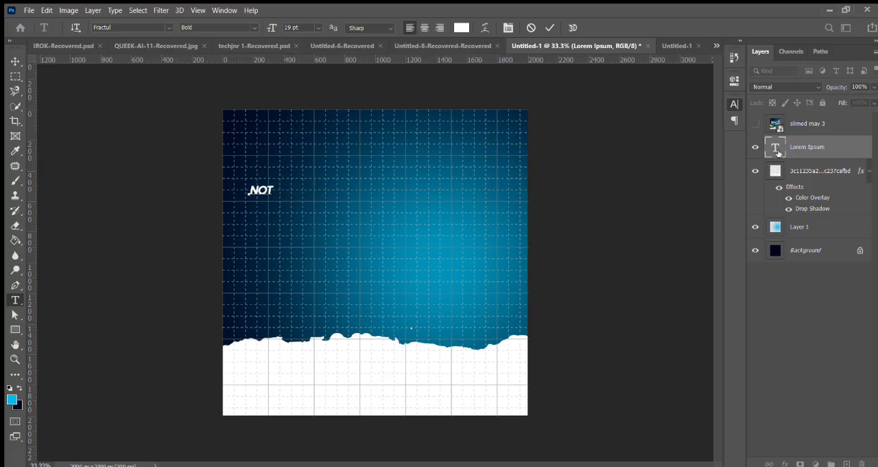
type("HING")
type("SWEET")
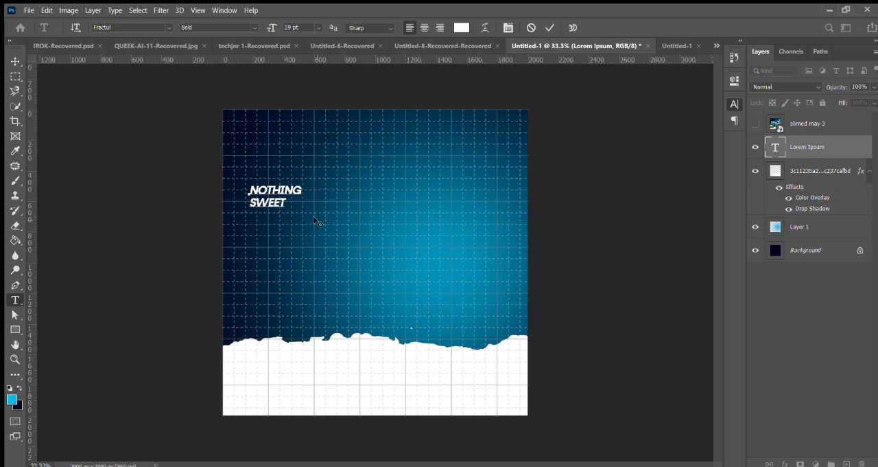
type(" PASS")
key("Return")
type("BEST RATE")
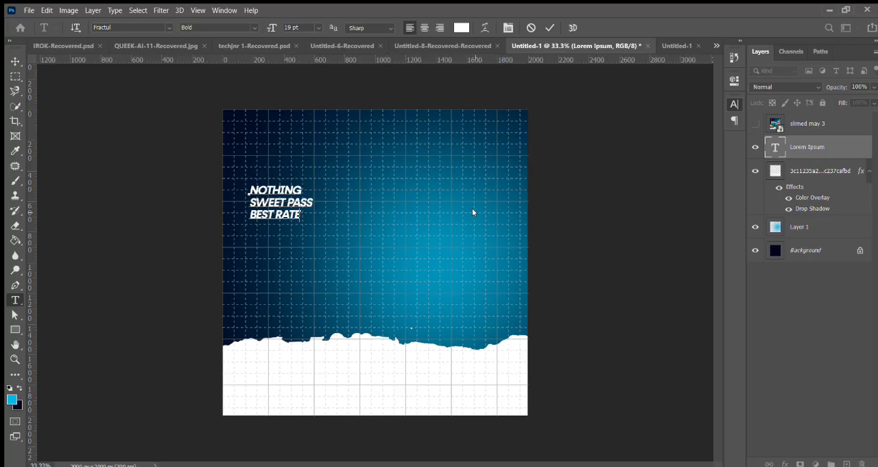
Step: Turn off all caps for the headline and correct its letter case to "Nothing / Sweet pass / best rate"
key("ctrl+a")
key("ctrl+shift+k")
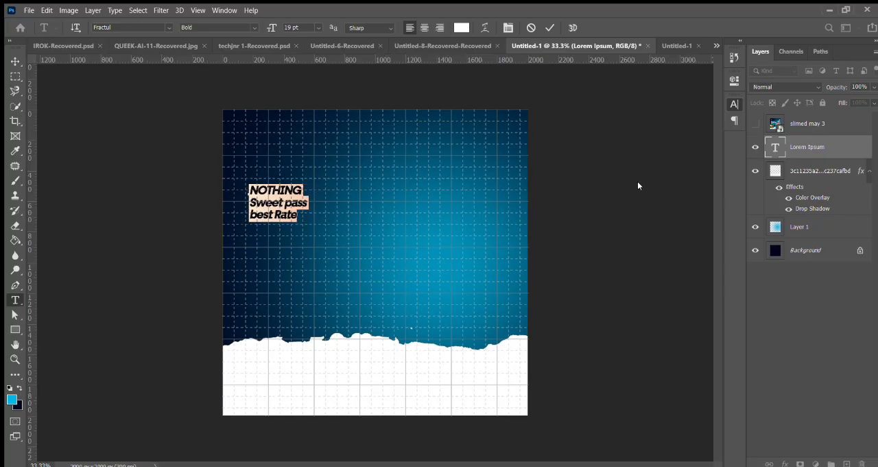
left_click(277, 214)
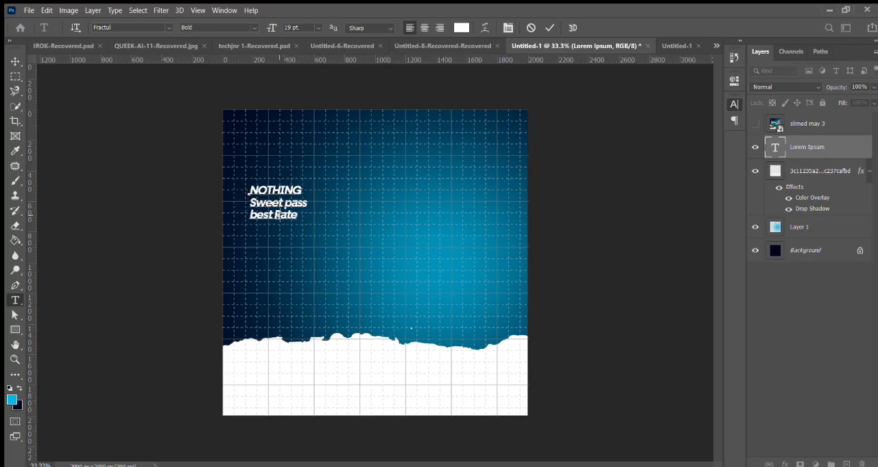
key("BackSpace")
type("r")
left_click_drag(258, 191, 345, 185)
left_click(345, 185)
key("BackSpace")
key("BackSpace")
key("BackSpace")
key("BackSpace")
key("BackSpace")
key("BackSpace")
type("othing")
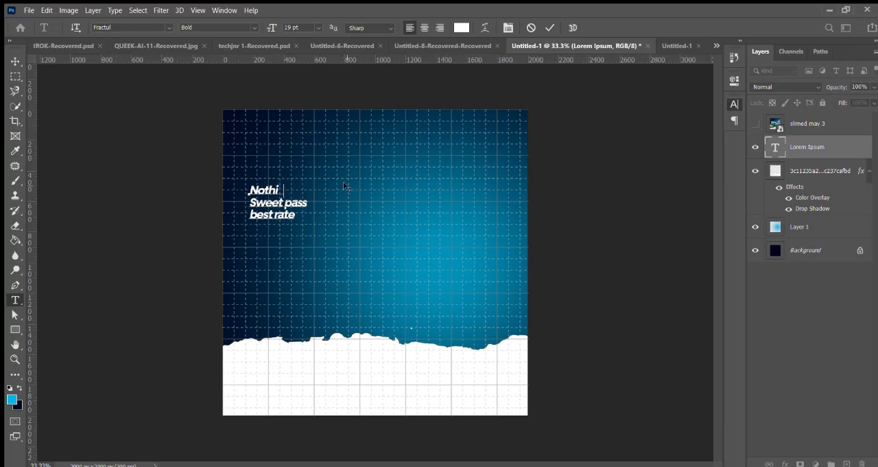
left_click(549, 28)
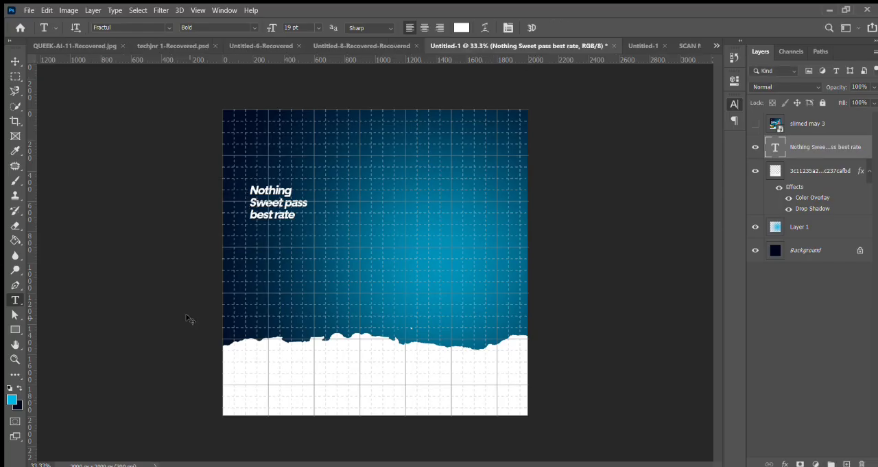
Step: Scale the headline up proportionally to about 277% from its upper-left corner and tighten its line spacing
key("ctrl+t")
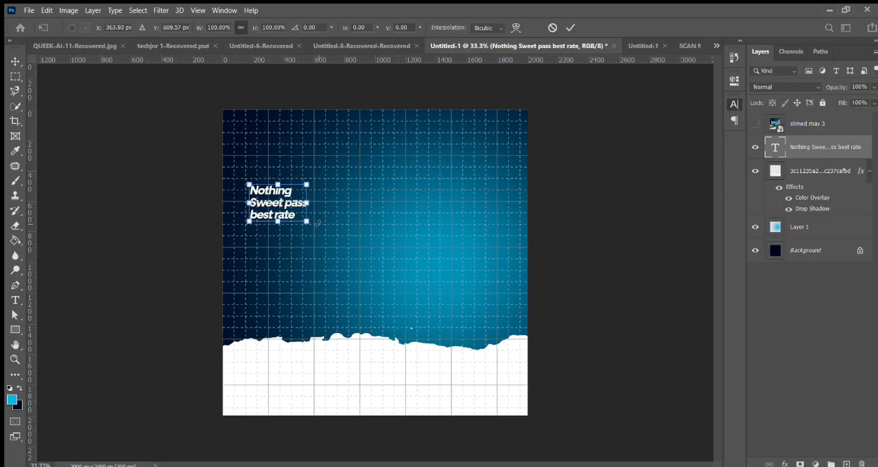
left_click_drag(370, 262, 391, 271)
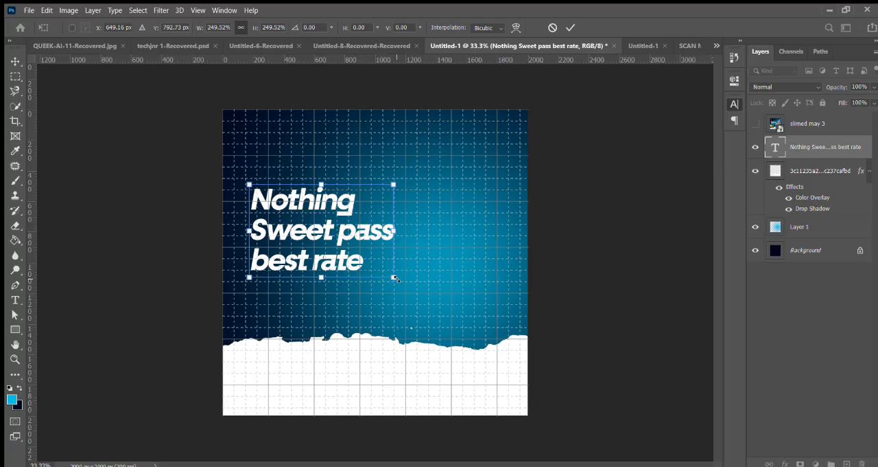
left_click_drag(404, 282, 414, 288)
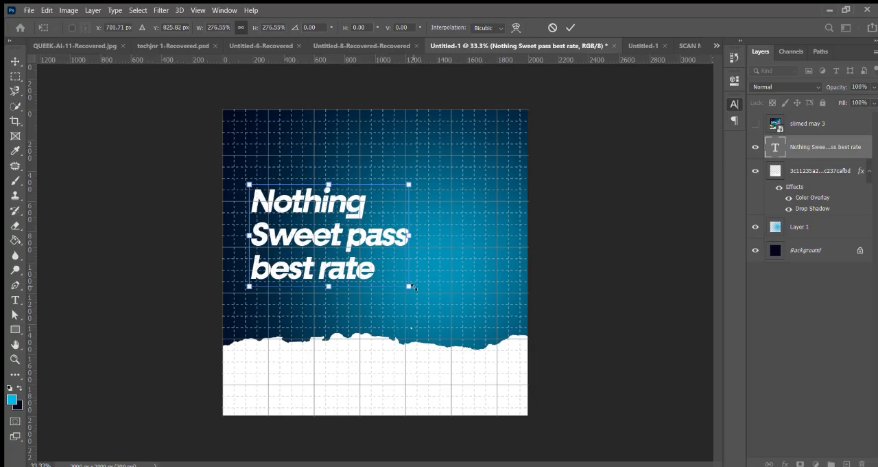
left_click(570, 28)
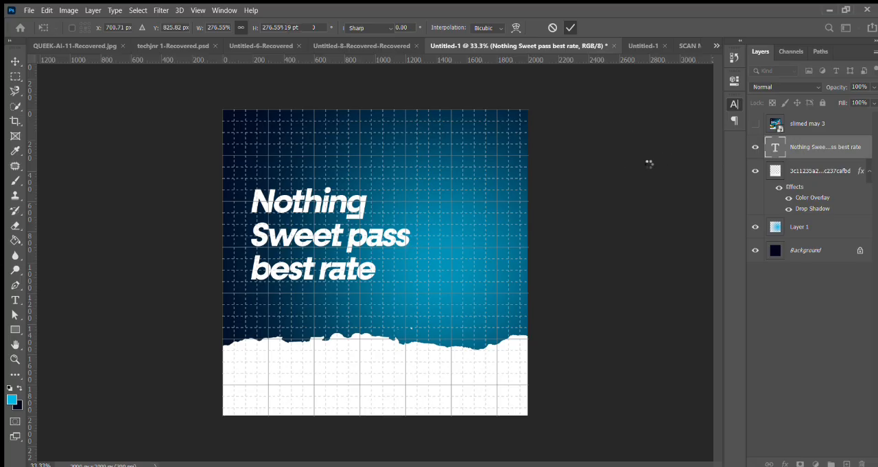
key("Return")
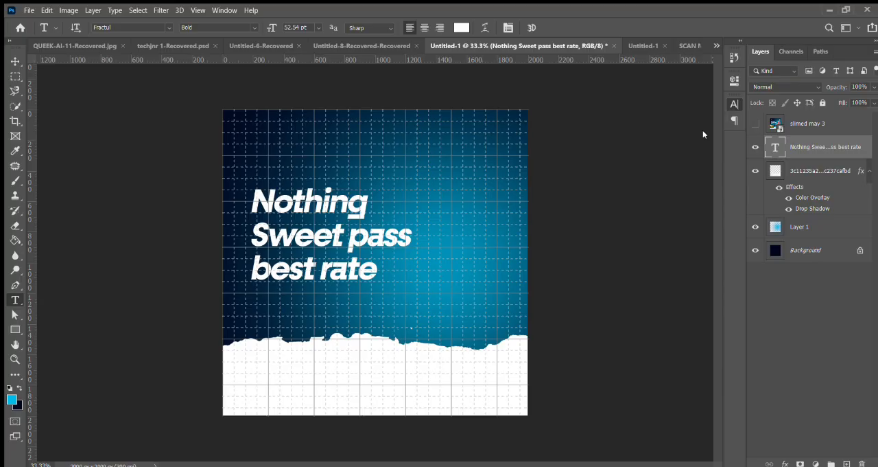
key("alt+Up")
key("alt+Up")
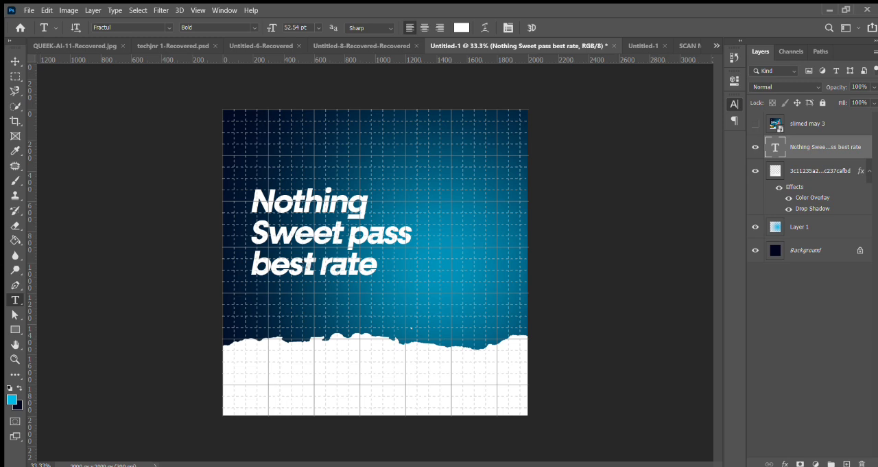
Step: Recolour the headline's "best rate" line to a bright cyan, starting from the foreground blue and brightening it
left_click(304, 264)
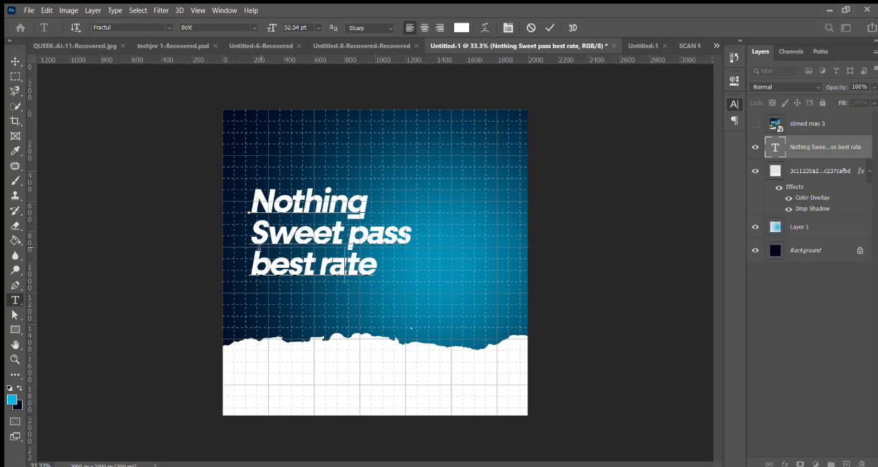
left_click_drag(247, 265, 403, 272)
left_click(462, 28)
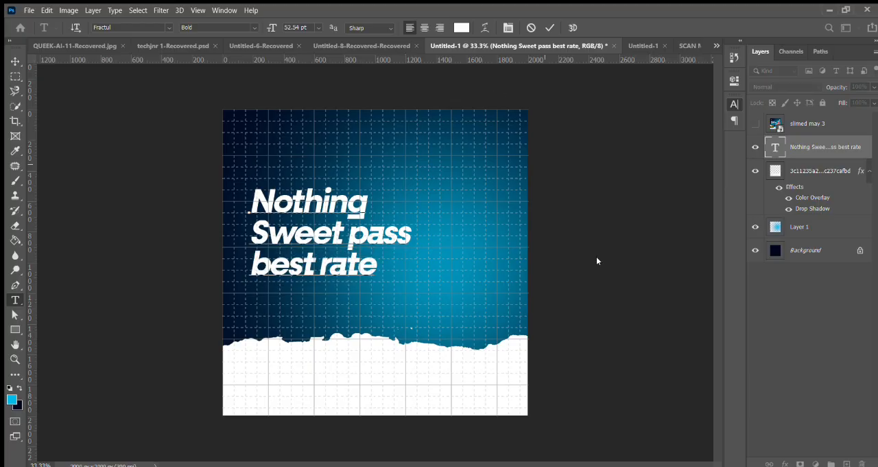
left_click(13, 399)
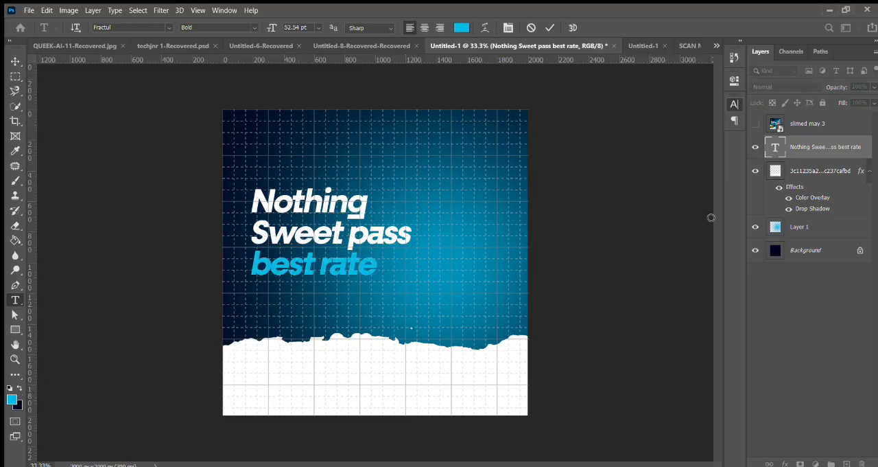
left_click(735, 184)
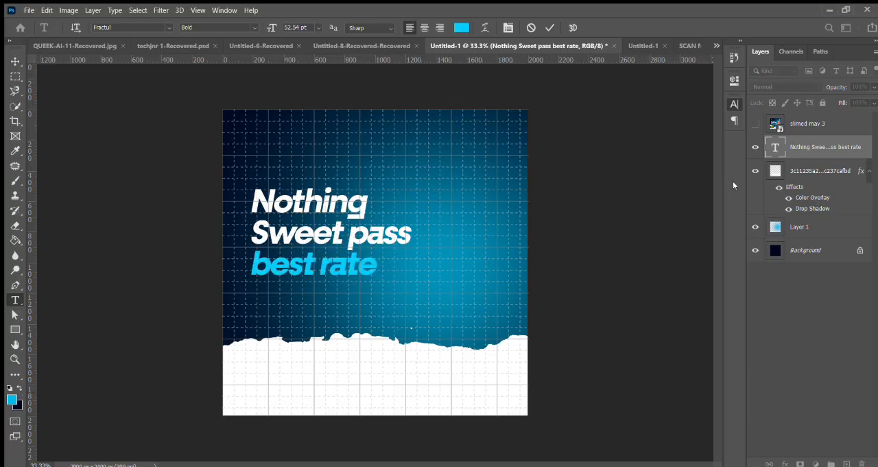
left_click(737, 267)
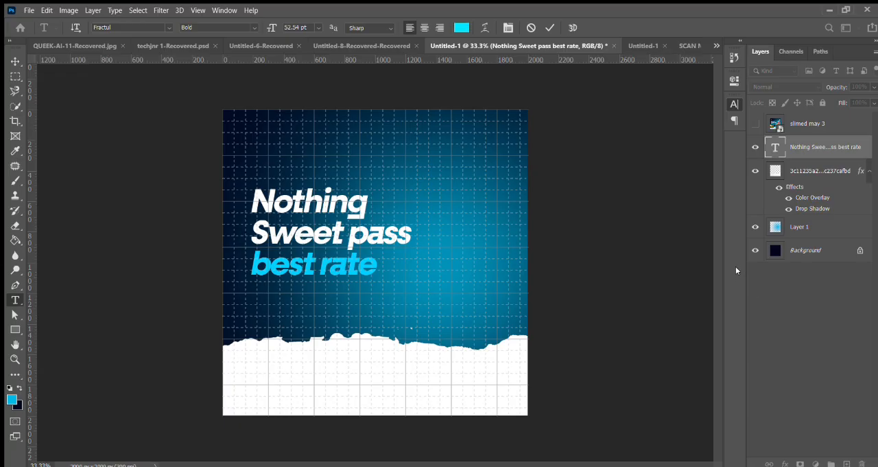
left_click(845, 182)
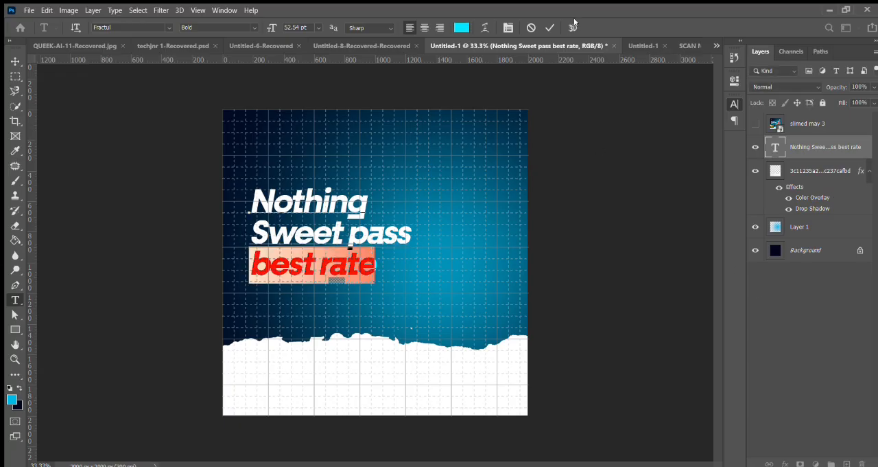
left_click(549, 27)
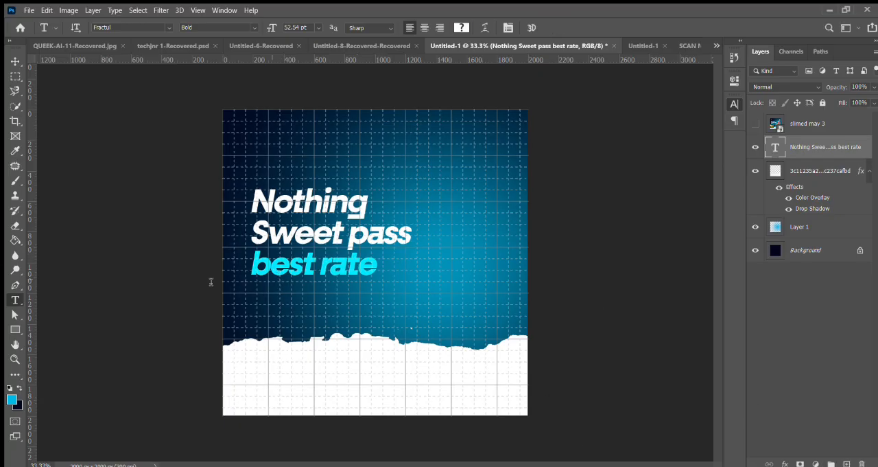
key("v")
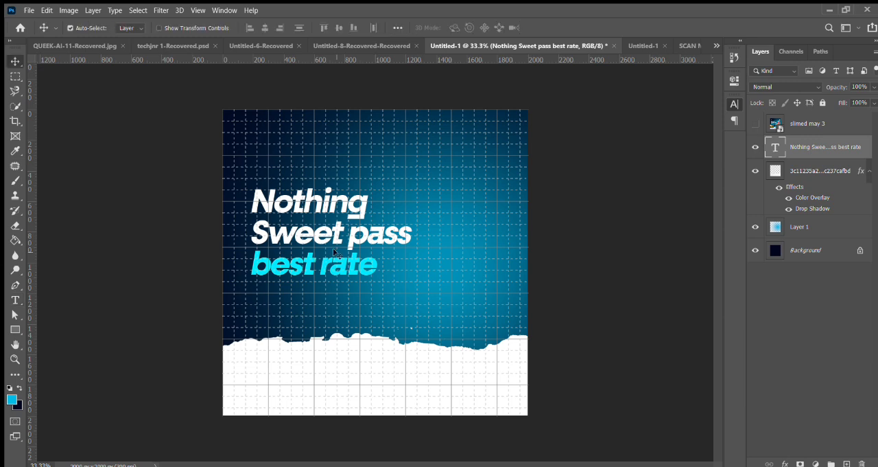
key("ctrl")
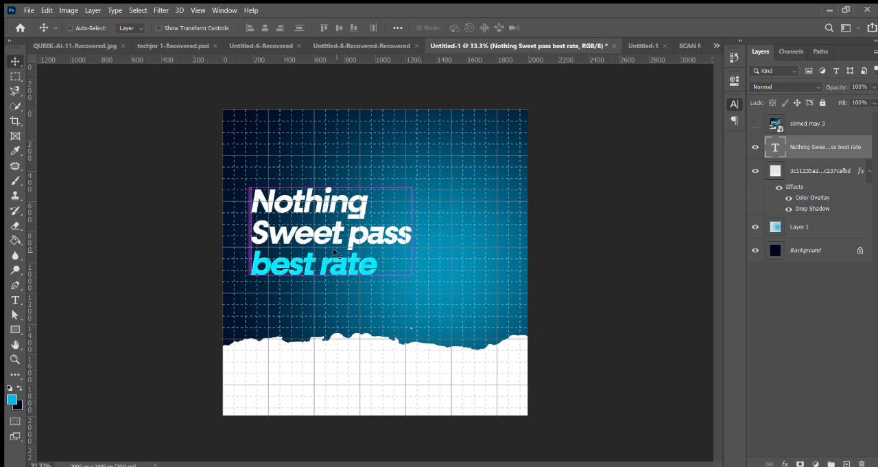
key("ctrl+t")
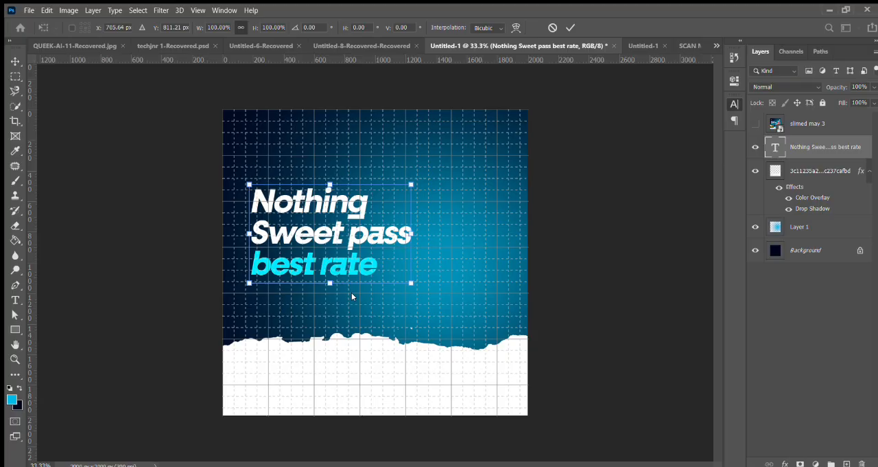
left_click(552, 28)
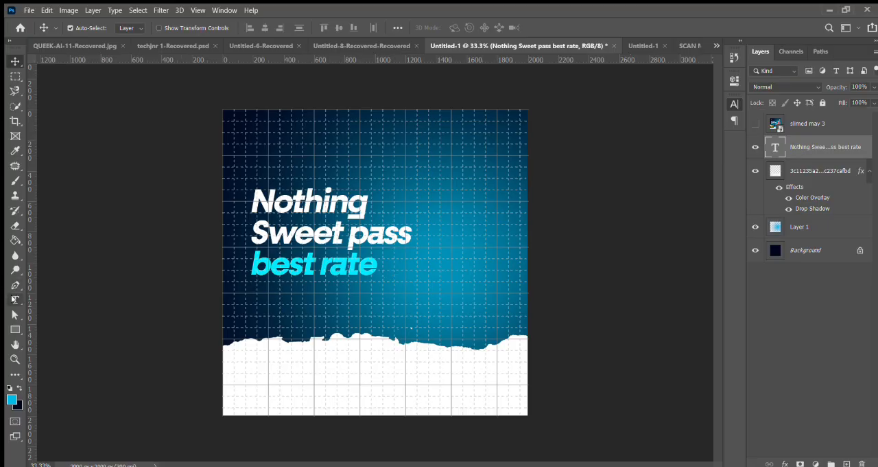
Step: Duplicate the headline text layer and replace the copy's cyan "best rate" line with an exclamation mark
left_click_drag(493, 289, 494, 290)
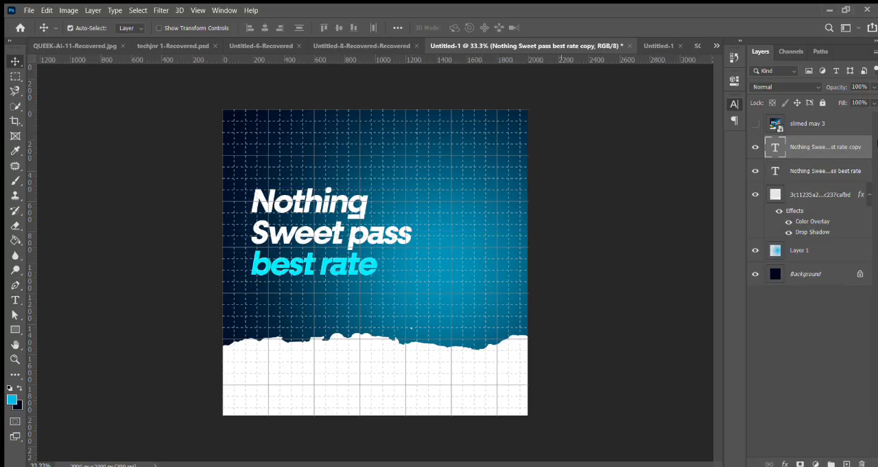
double_click(775, 146)
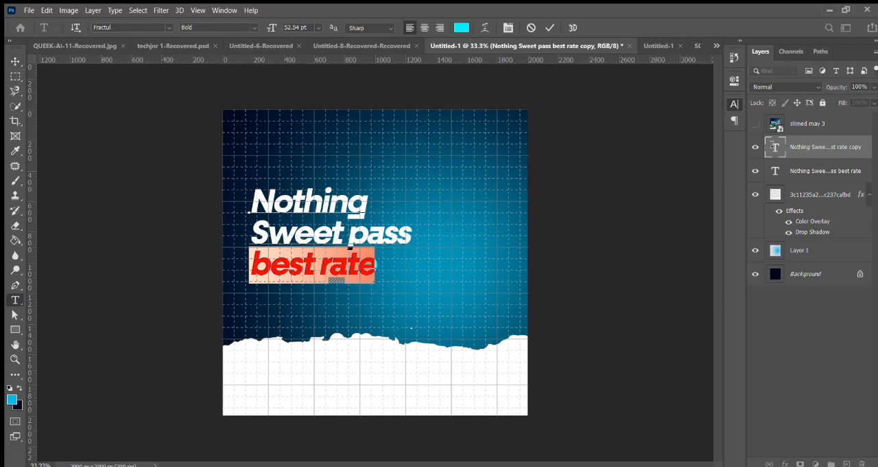
key("BackSpace")
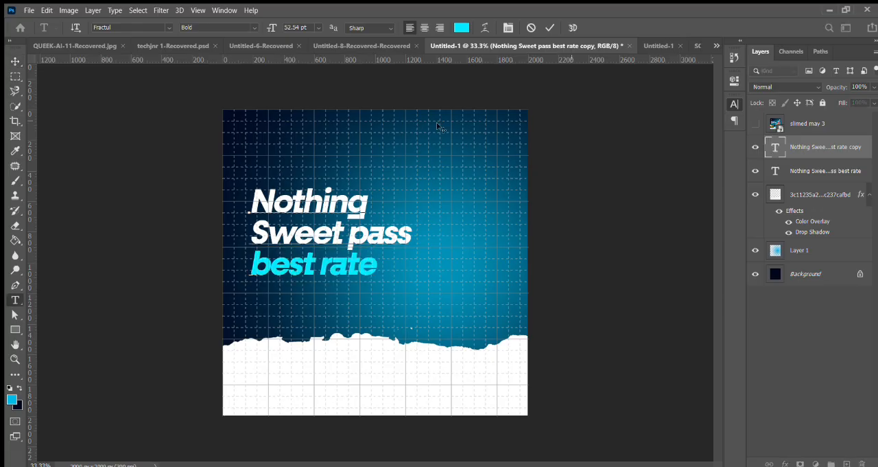
type("!")
Step: Remove the white lines from the copied text and place its cyan exclamation mark just after "best rate"
left_click_drag(305, 181, 428, 175)
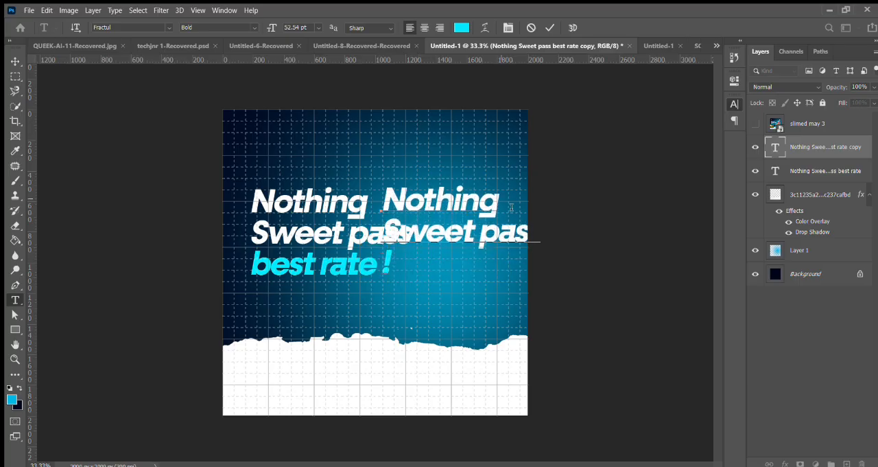
key("ctrl+a")
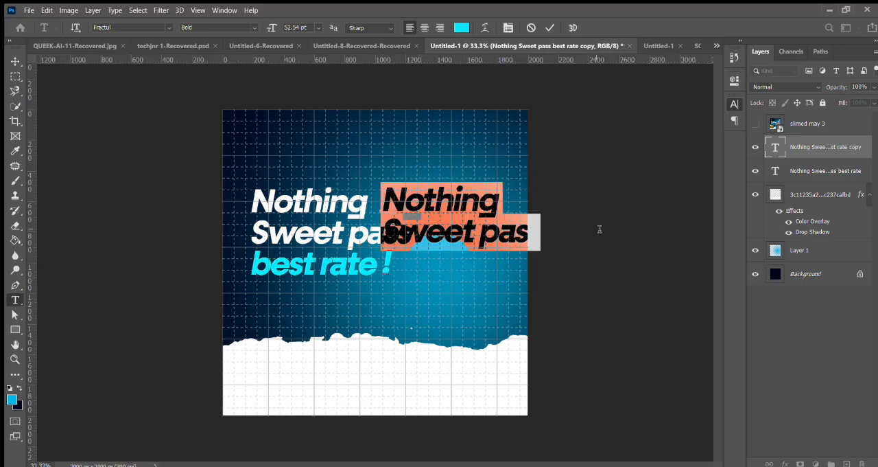
left_click(531, 27)
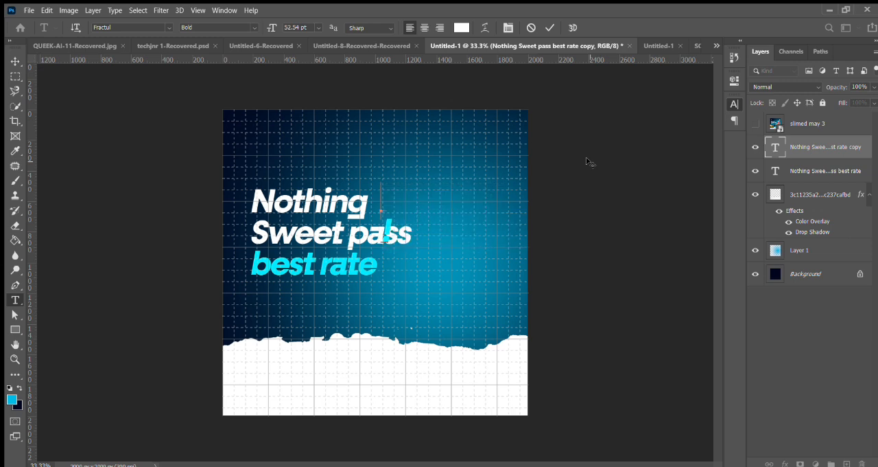
left_click_drag(426, 166, 424, 201)
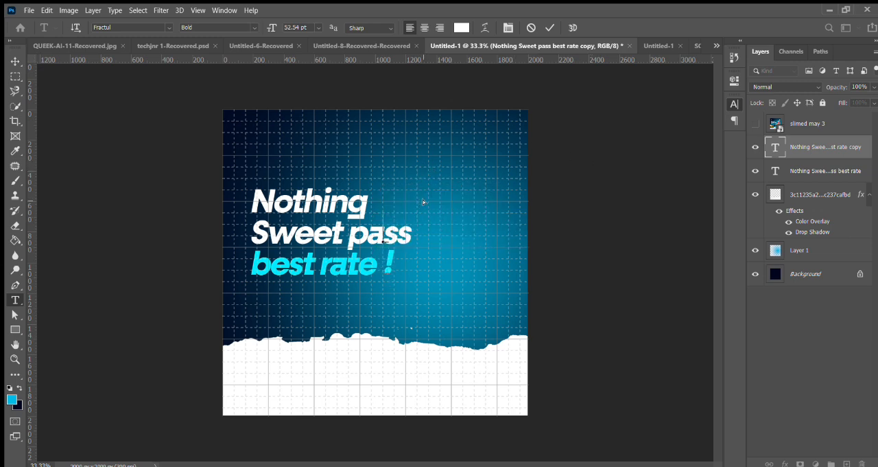
left_click(550, 28)
key("v")
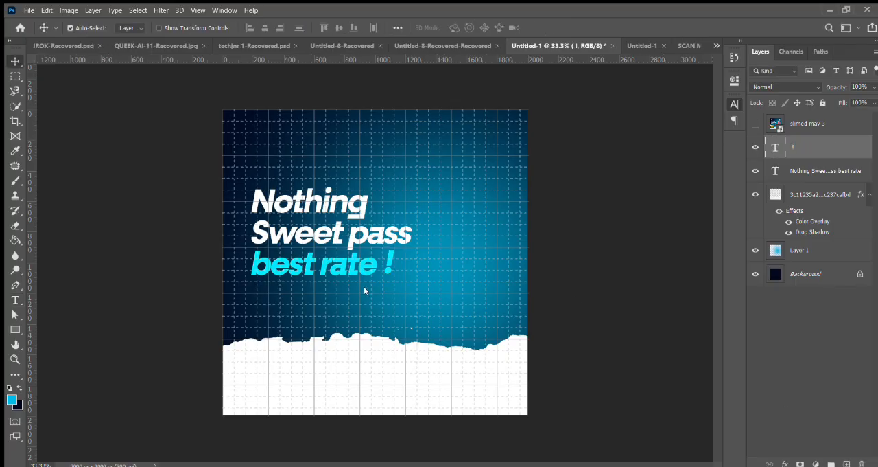
Step: Enlarge the cyan exclamation mark proportionally to about 112% from its upper-left corner
key("ctrl+t")
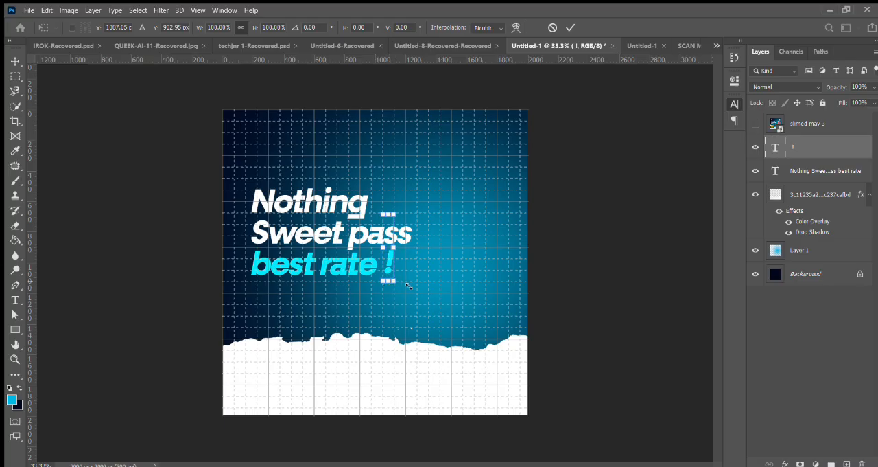
left_click_drag(411, 287, 411, 289)
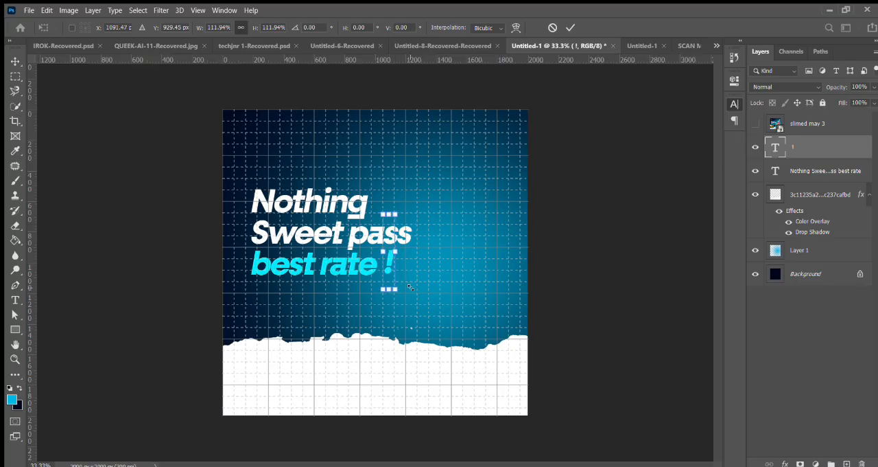
key("Return")
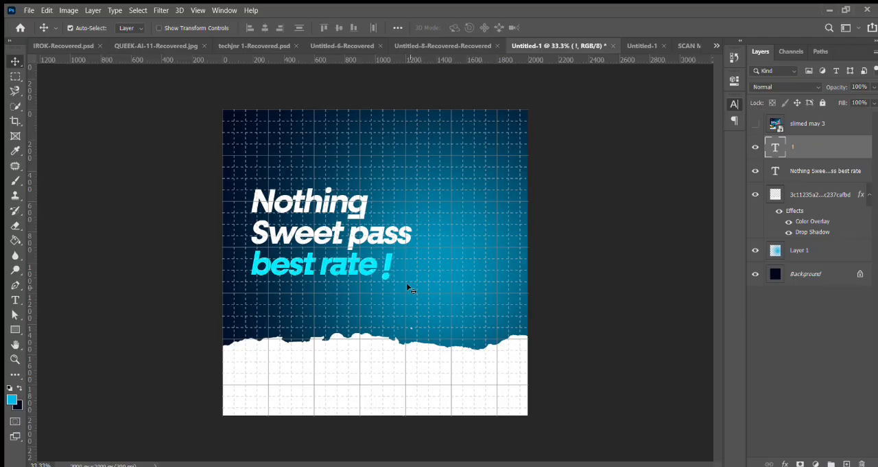
Step: Duplicate the exclamation mark, make the lower one white and nudge it slightly right as an offset edge
key("ctrl+j")
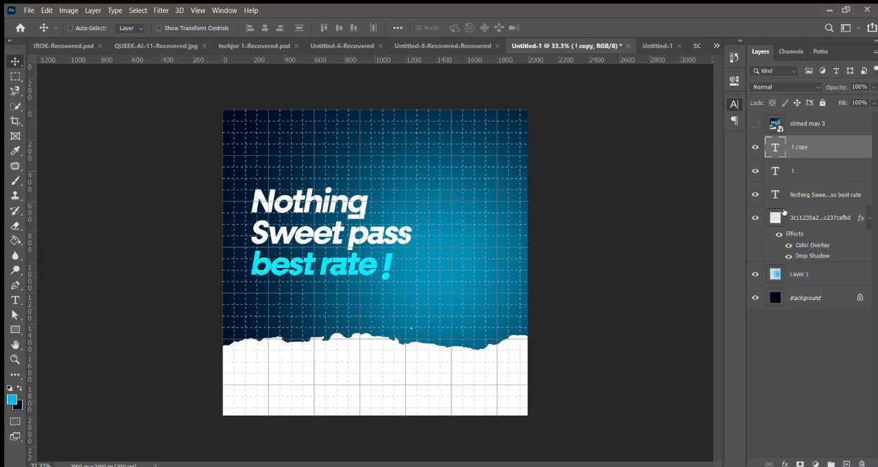
left_click(809, 171)
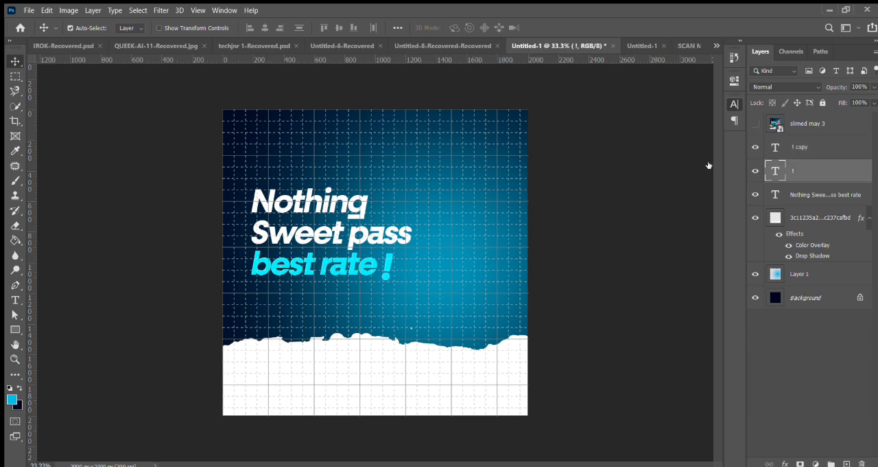
key("i")
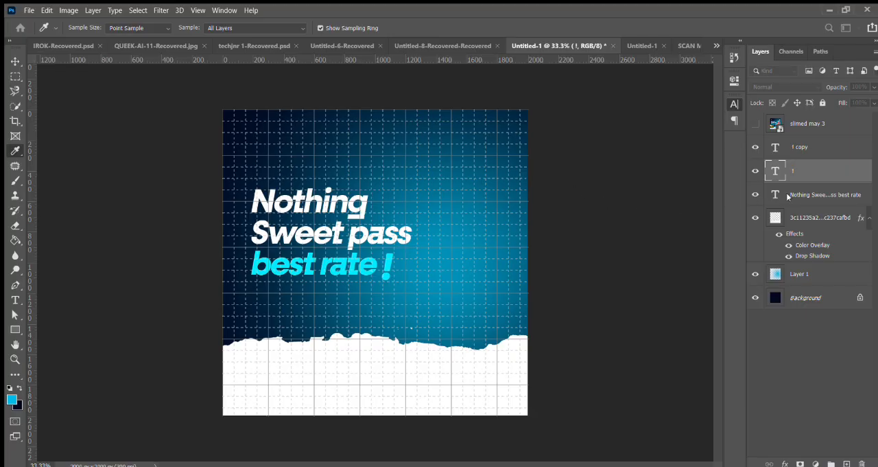
key("v")
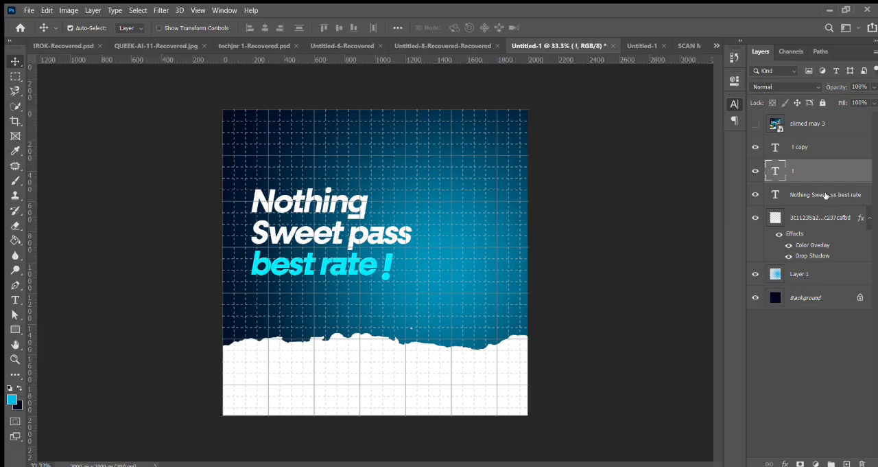
key("Right")
key("Right")
key("Right")
key("Right")
Step: Skew the headline and both exclamation marks together by -4.08° vertically, enlarge them to about 118% and shift them slightly up-left
left_click(821, 147)
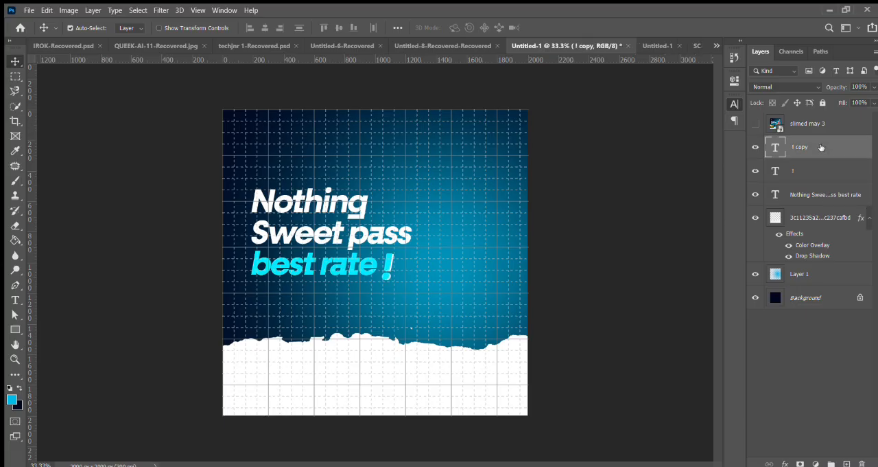
left_click(810, 195, "shift")
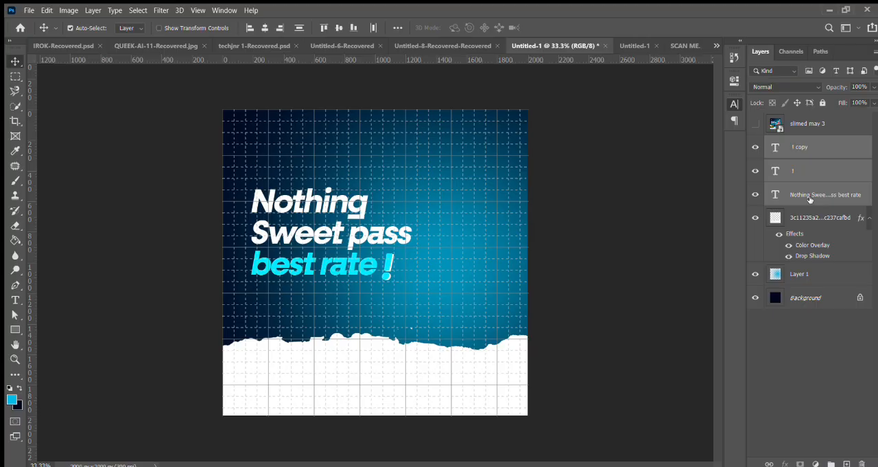
key("ctrl+t")
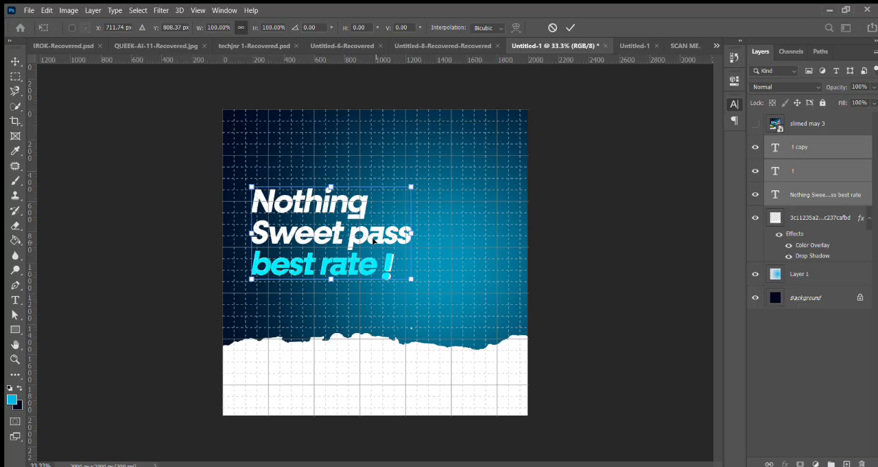
left_click_drag(410, 185, 414, 174)
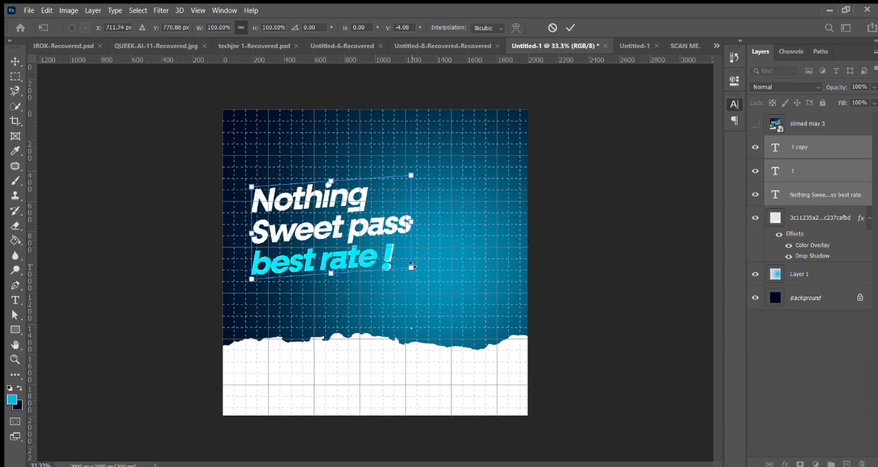
left_click_drag(412, 267, 433, 277)
left_click_drag(432, 277, 440, 282)
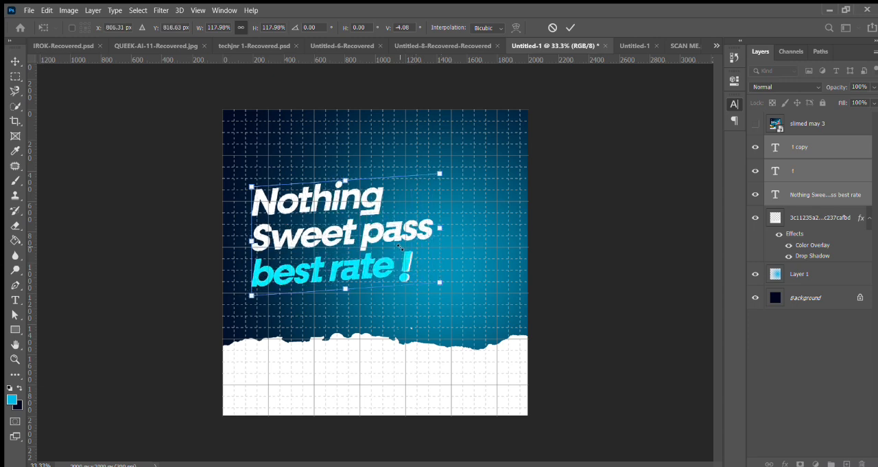
left_click_drag(393, 245, 387, 242)
key("Return")
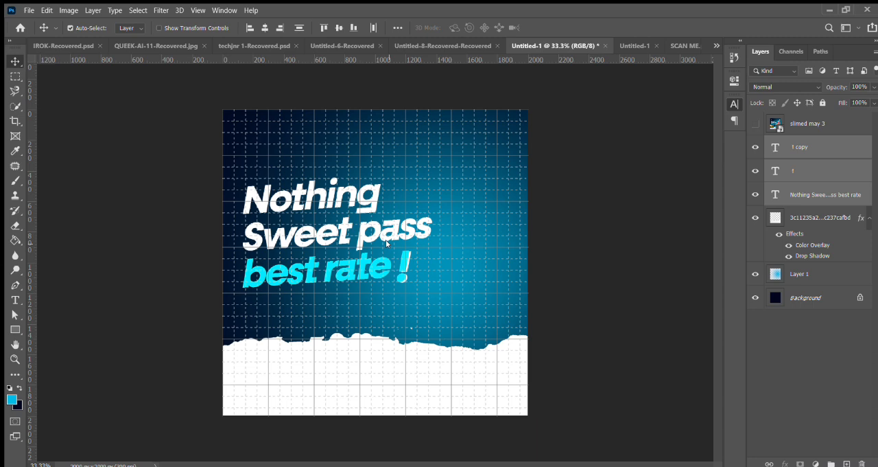
key("shift+Left")
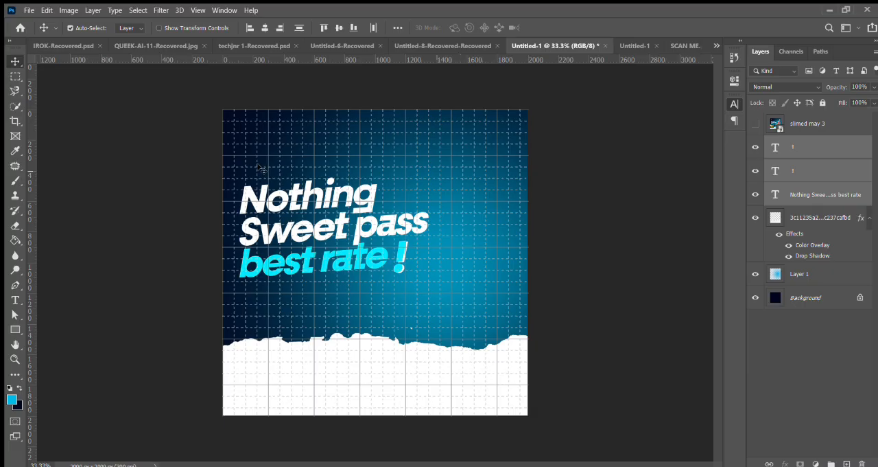
Step: Place the fashionable-man cutout on the canvas, hide its white color overlay and move it towards the lower-right edge
left_click(816, 122)
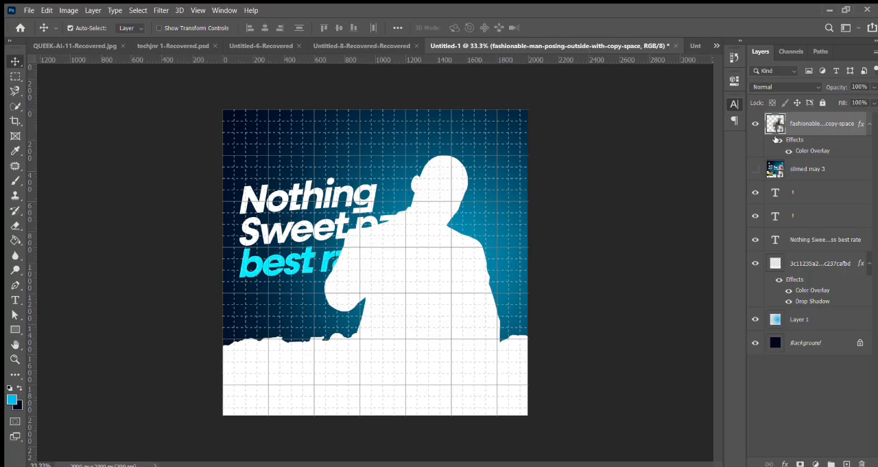
left_click(778, 140)
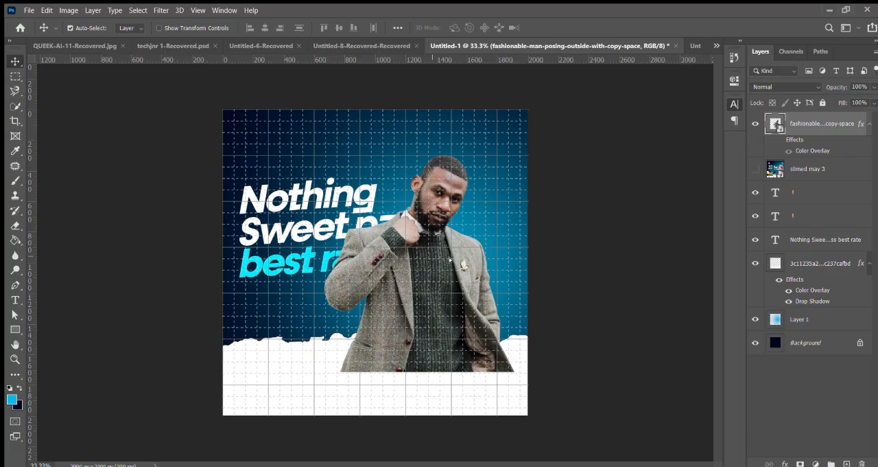
left_click_drag(452, 259, 470, 279)
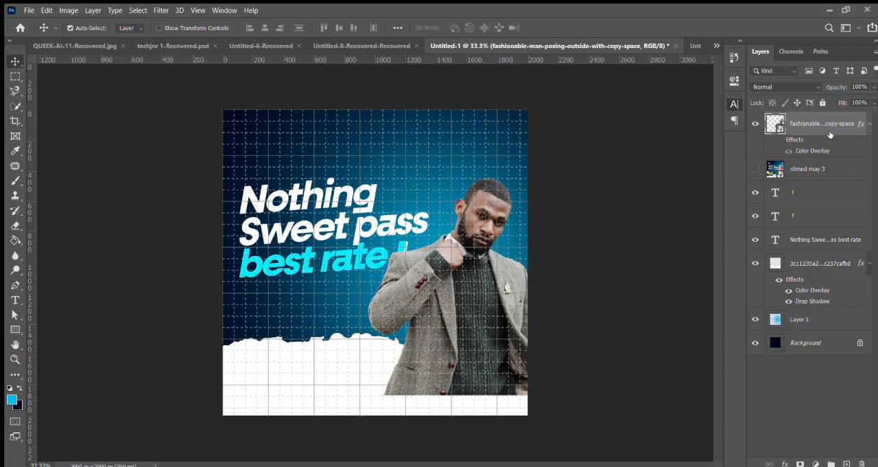
Step: Stack the man's cutout beneath the two exclamation marks and the torn paper above them, just under the hidden reference
left_click_drag(830, 134, 811, 229)
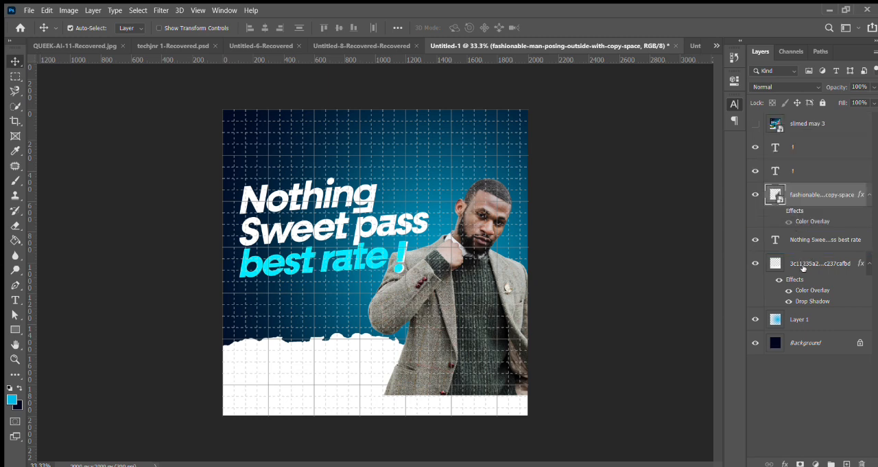
left_click_drag(811, 245, 801, 131)
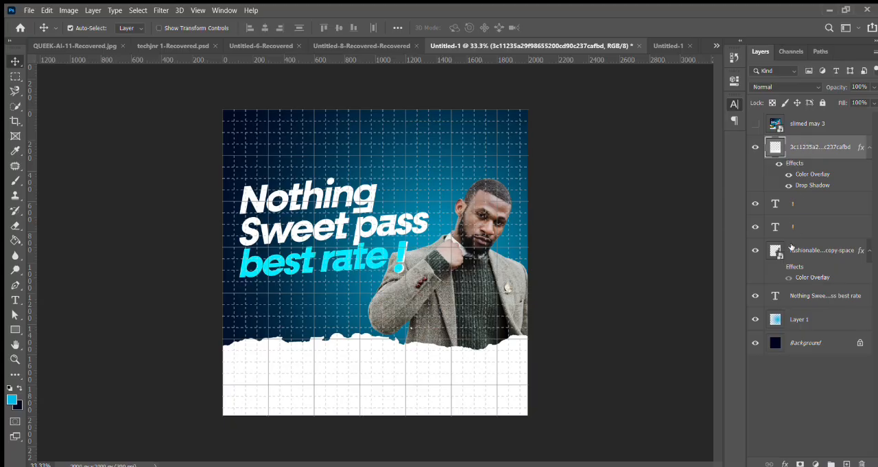
Step: Sharpen and brighten the man's cutout with a Camera Raw filter and nudge it slightly left
left_click(797, 252)
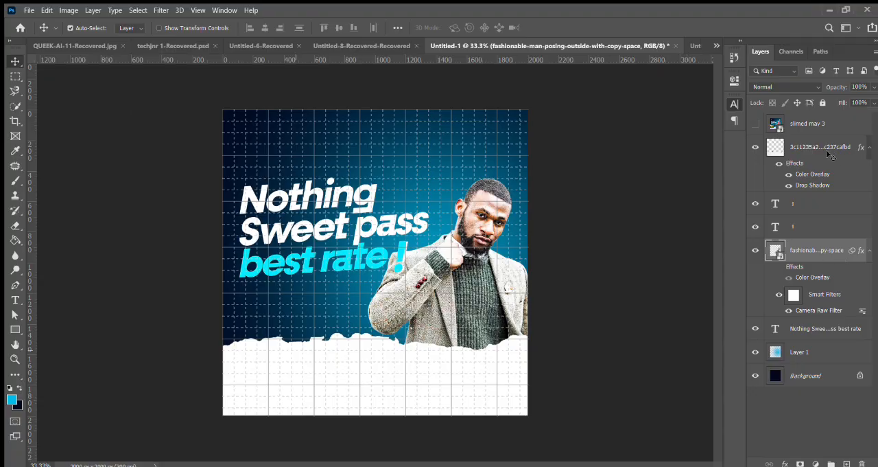
key("shift+Left")
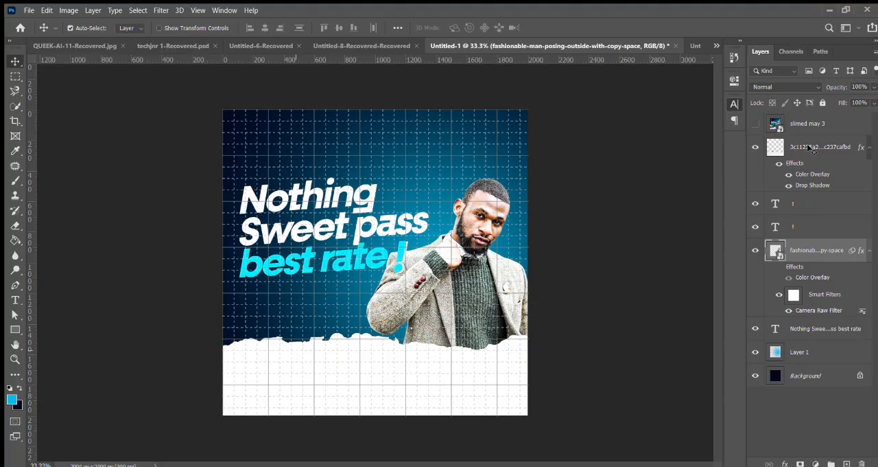
Step: Move the torn-paper footer down slightly, undoing the first, larger shift
left_click(811, 149)
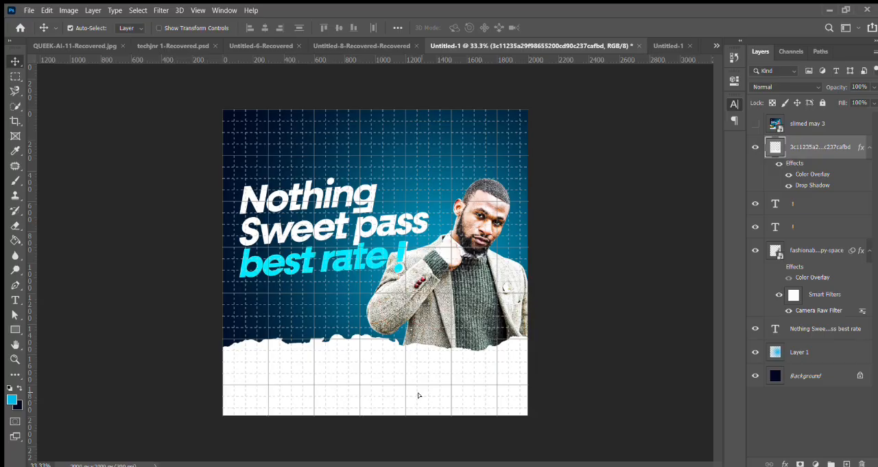
left_click_drag(419, 396, 795, 189)
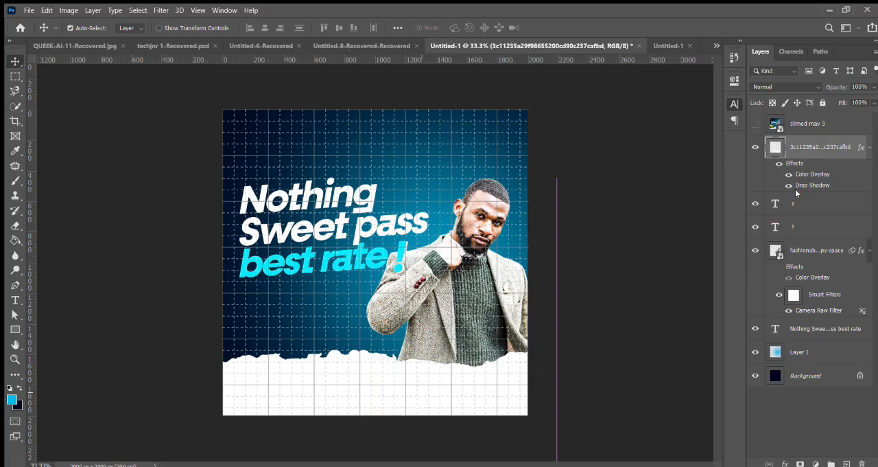
key("ctrl+z")
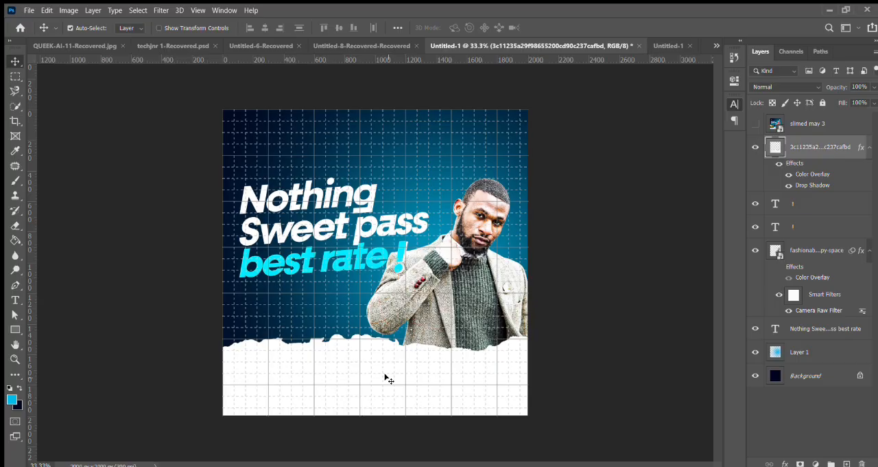
left_click_drag(384, 378, 386, 384)
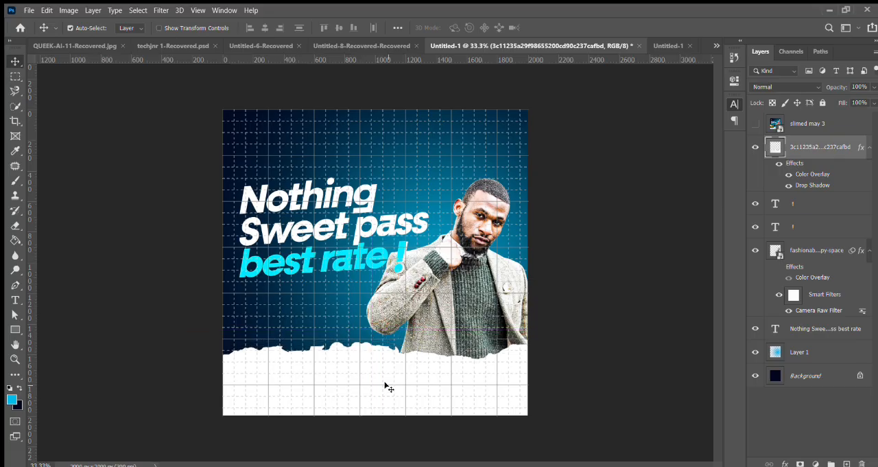
Step: Nudge the headline and both exclamation marks down together in small steps
left_click(819, 202)
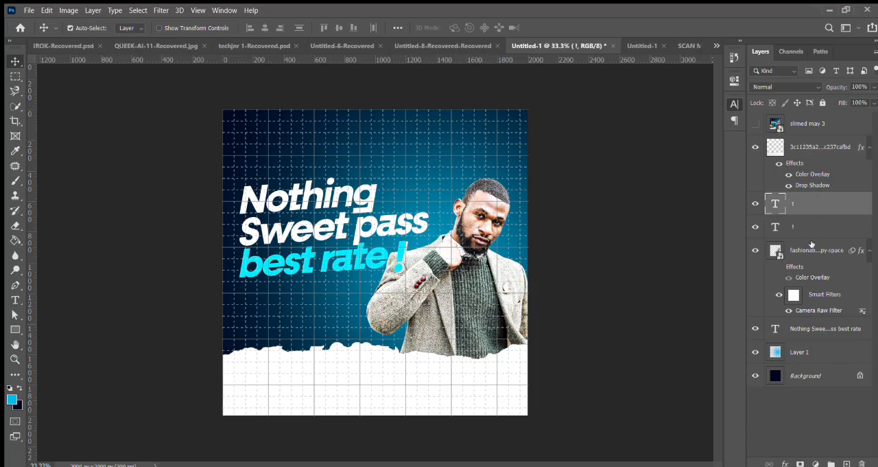
key("ctrl")
left_click(814, 227, "ctrl")
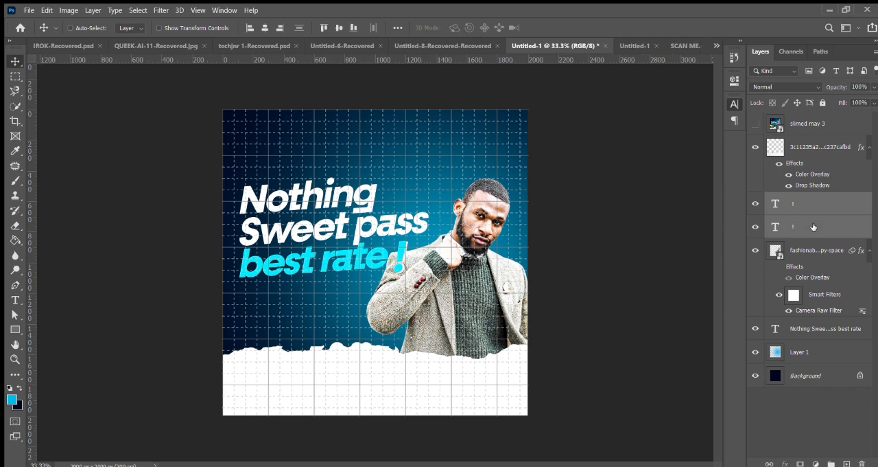
left_click(813, 325, "ctrl")
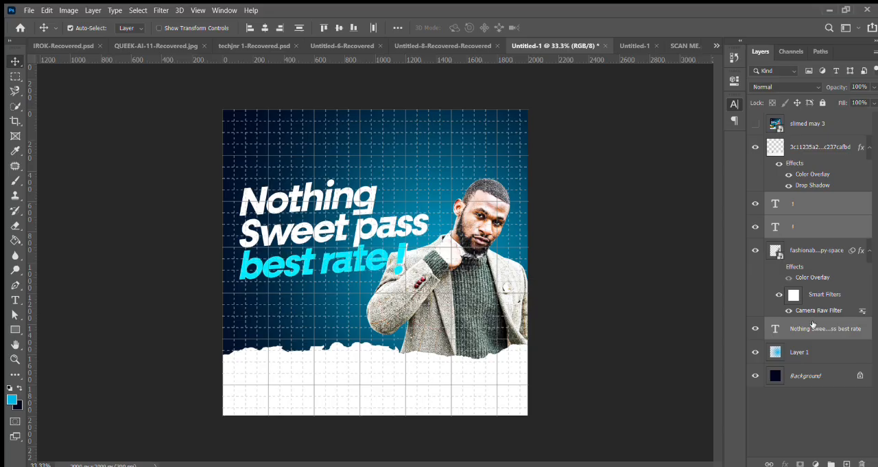
key("shift+Down")
key("shift+Down")
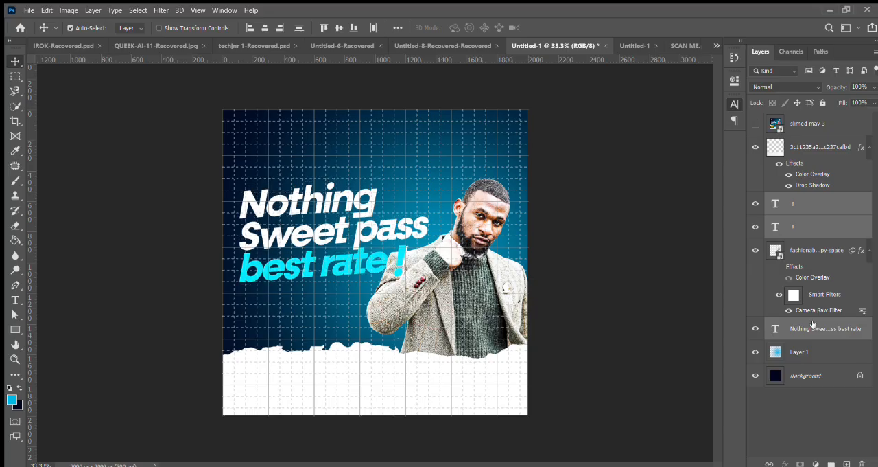
key("shift+Down")
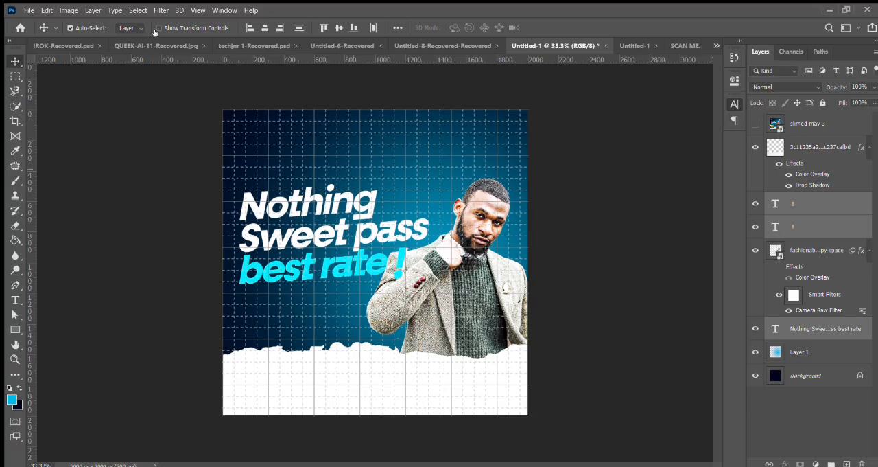
Step: Draw a 450 × 120 px rectangle just below "best rate", on top of all layers, and fill it white
left_click(807, 124)
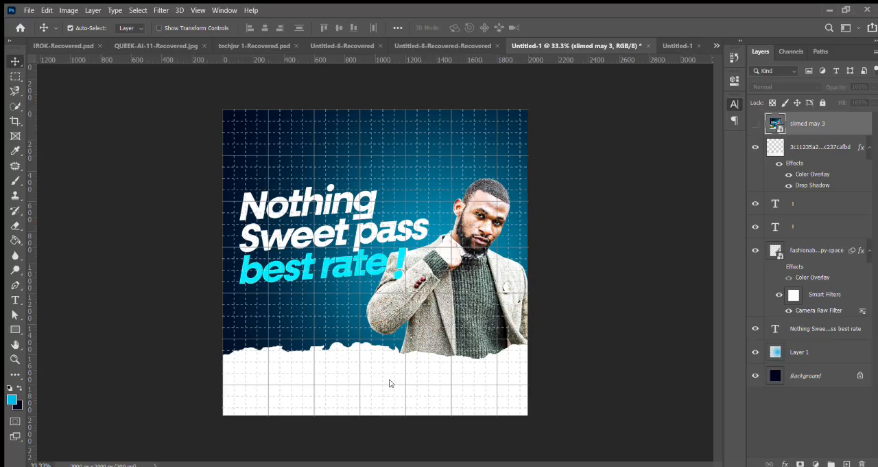
left_click(13, 330)
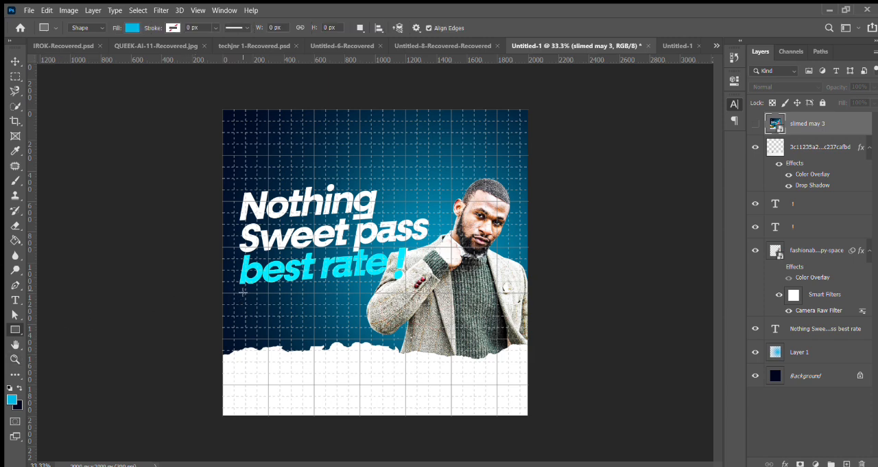
left_click_drag(241, 293, 309, 311)
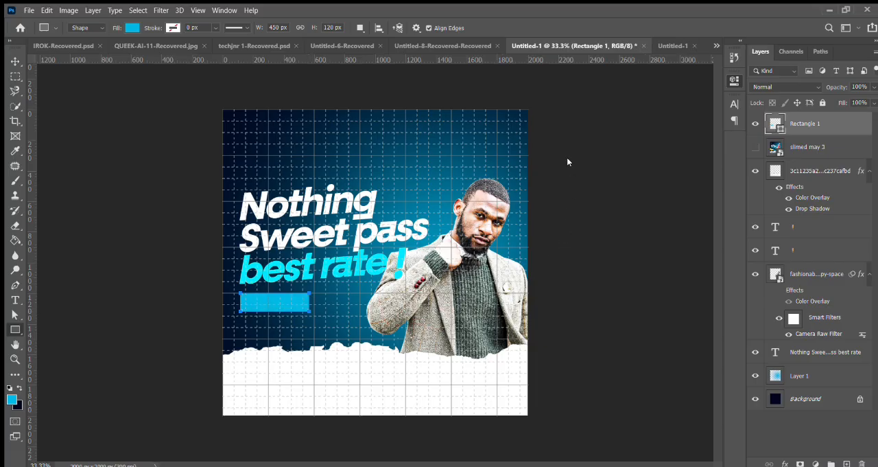
left_click(573, 211)
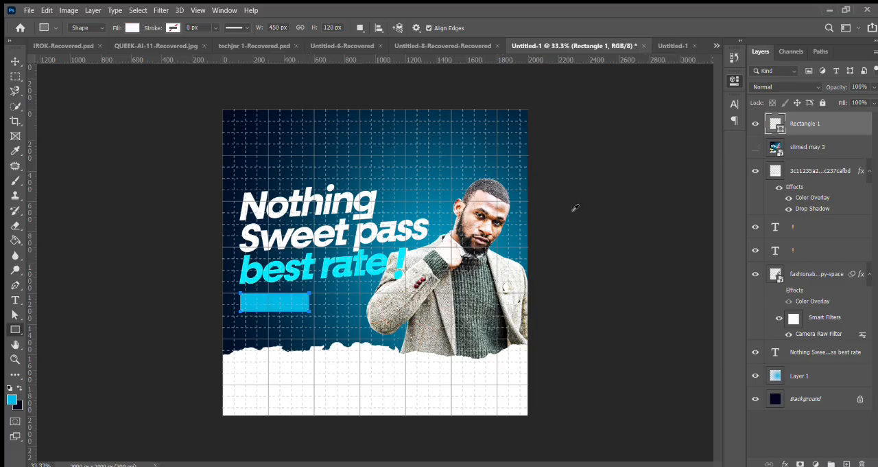
left_click(13, 61)
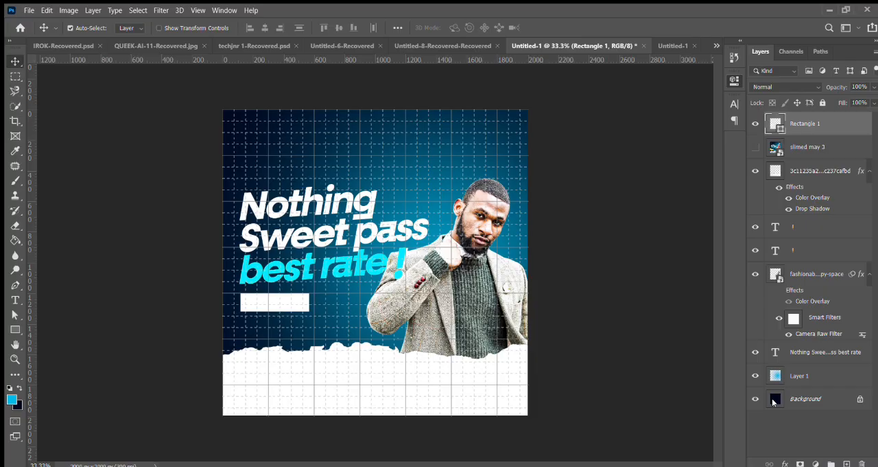
Step: Duplicate the white box and place the copy beside it, slightly lower and with a small gap between the two
key("ctrl")
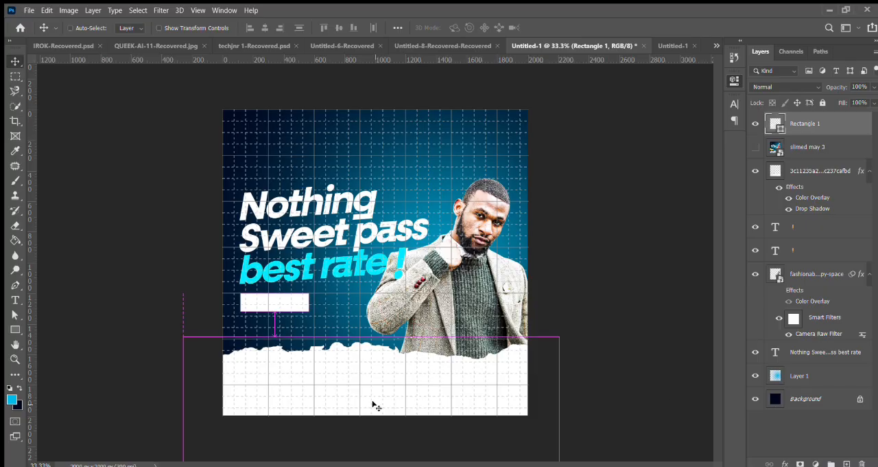
key("ctrl+j")
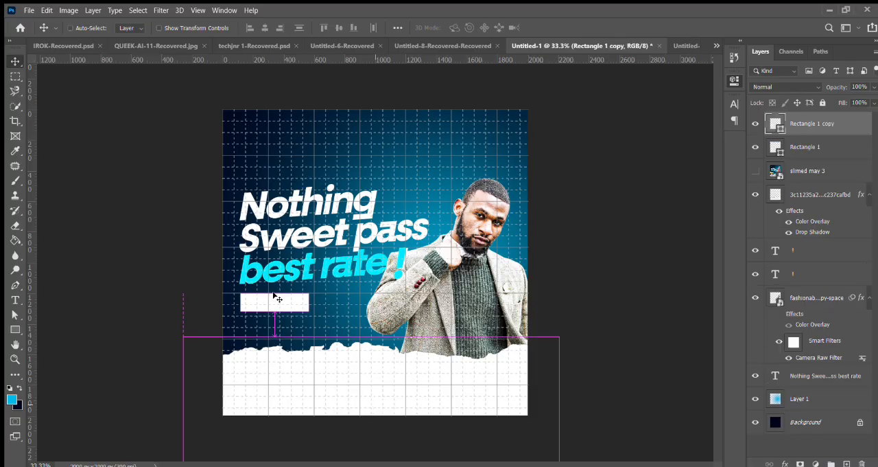
left_click_drag(315, 304, 345, 317)
key("ctrl")
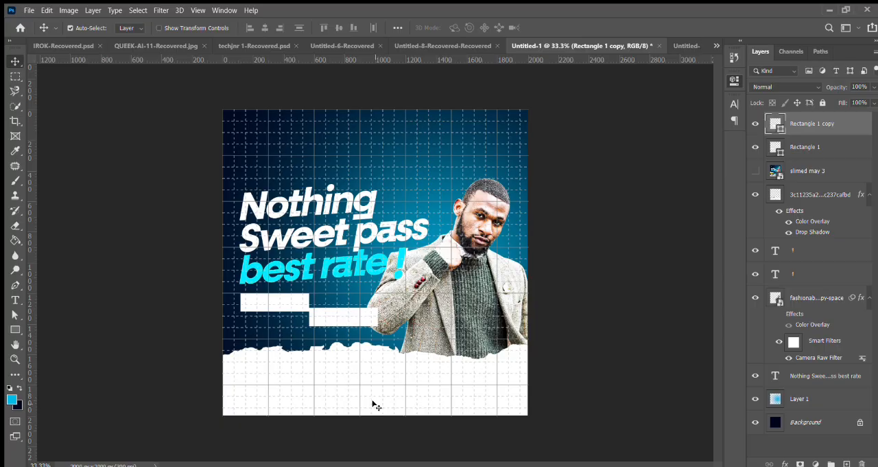
key("Up")
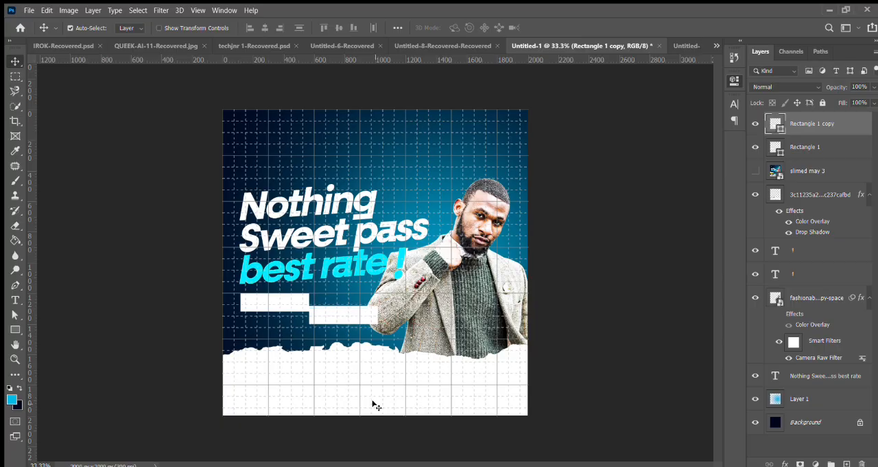
key("Right")
key("Right")
key("Right")
key("Right")
key("Right")
key("Right")
key("Right")
key("Right")
key("Right")
key("Right")
key("Right")
key("Right")
key("Right")
key("Right")
Step: Duplicate both white boxes together, place the copies directly below the originals and nudge them slightly left
left_click(811, 148, "ctrl")
key("ctrl+j")
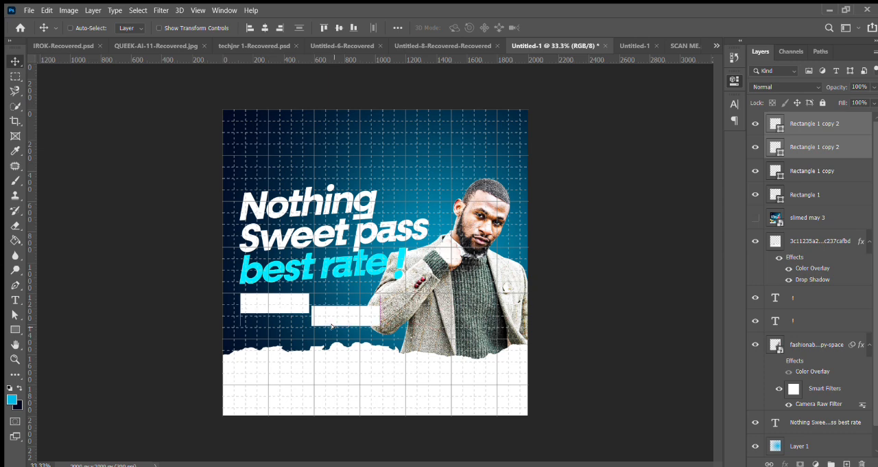
left_click_drag(330, 313, 332, 330)
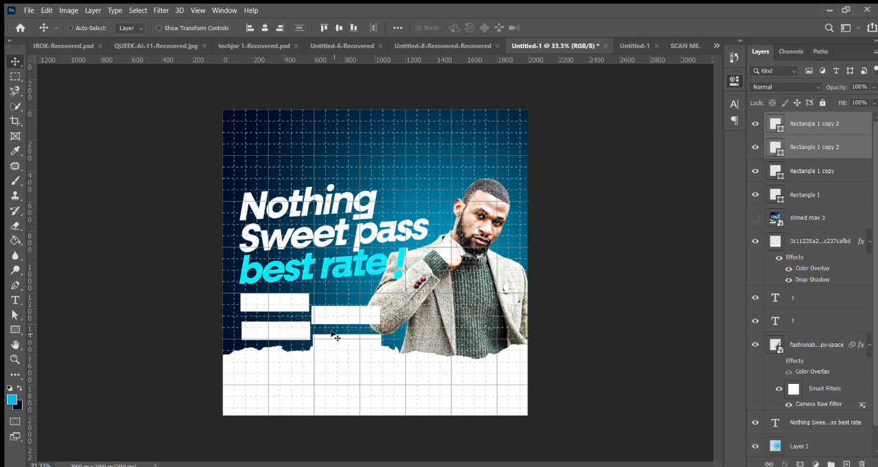
key("Left")
key("Left")
key("Left")
key("Left")
key("Left")
Step: Move the torn-paper footer down until its edge sits below the lower pair of boxes
left_click(469, 284, "ctrl")
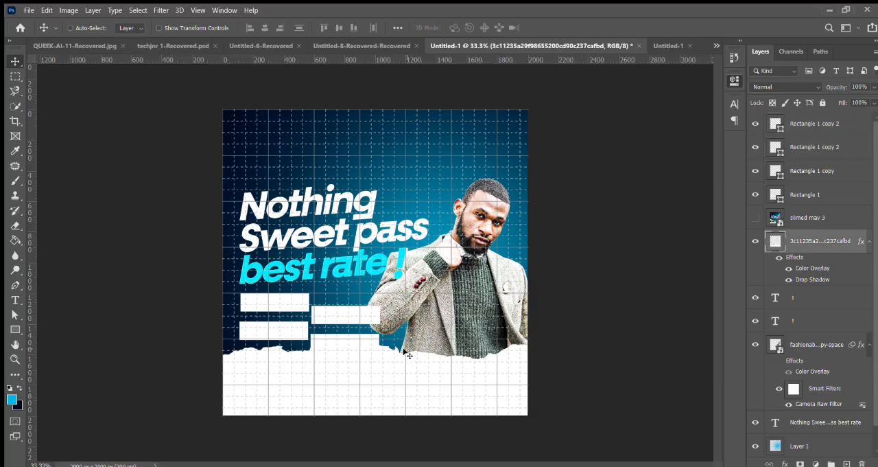
left_click_drag(402, 390, 402, 396)
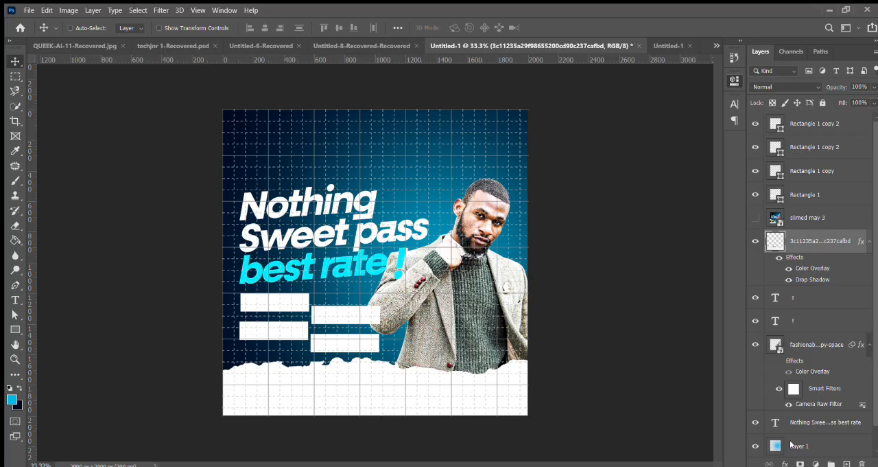
left_click(84, 28)
Step: Fill the upper-right box under the headline with black
left_click(345, 313)
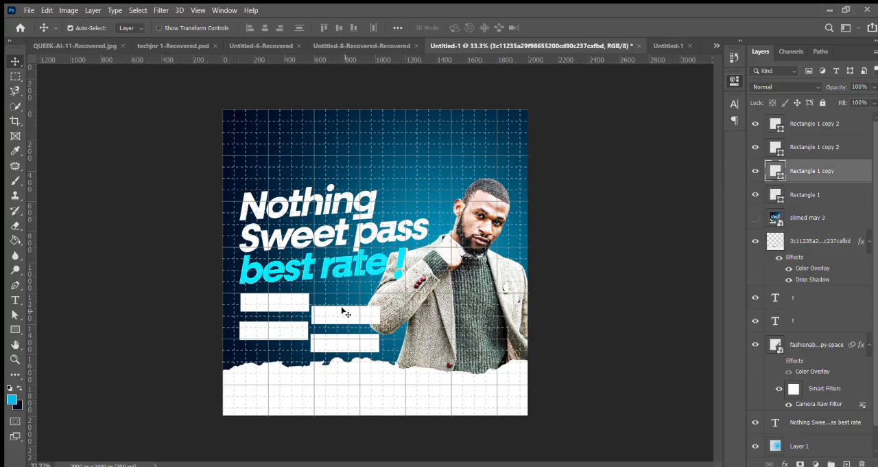
double_click(775, 168)
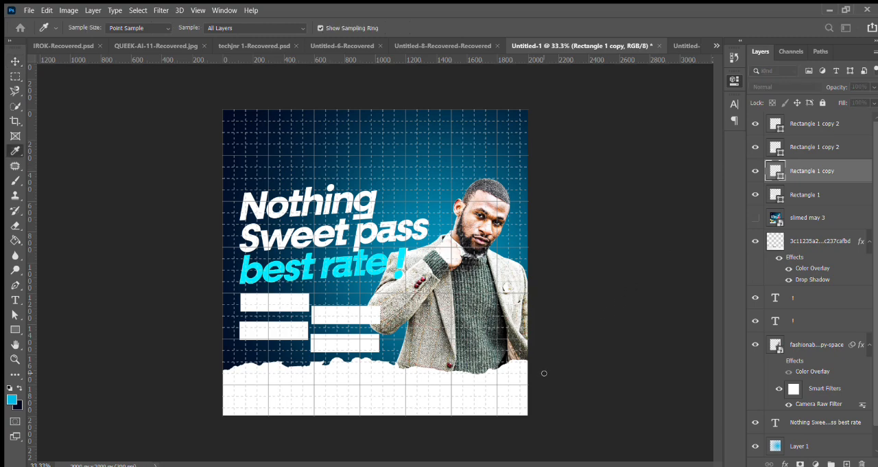
left_click(544, 373)
key("Return")
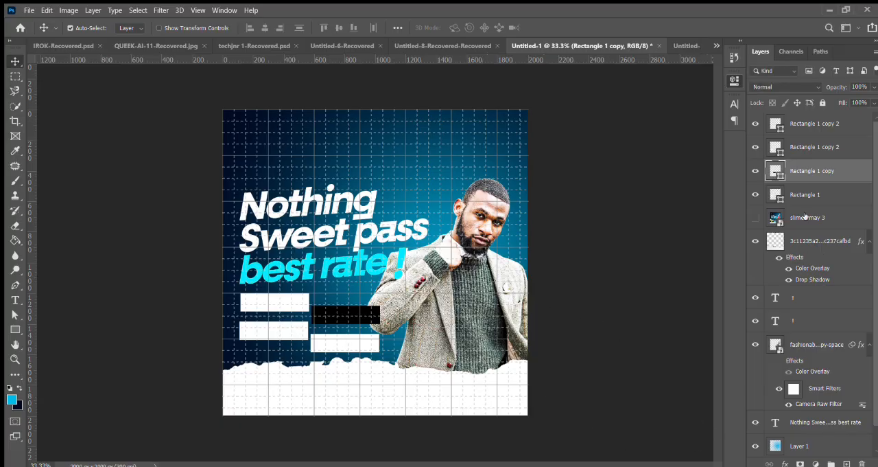
Step: Fill the lower-left box under the headline with orange
left_click(775, 146)
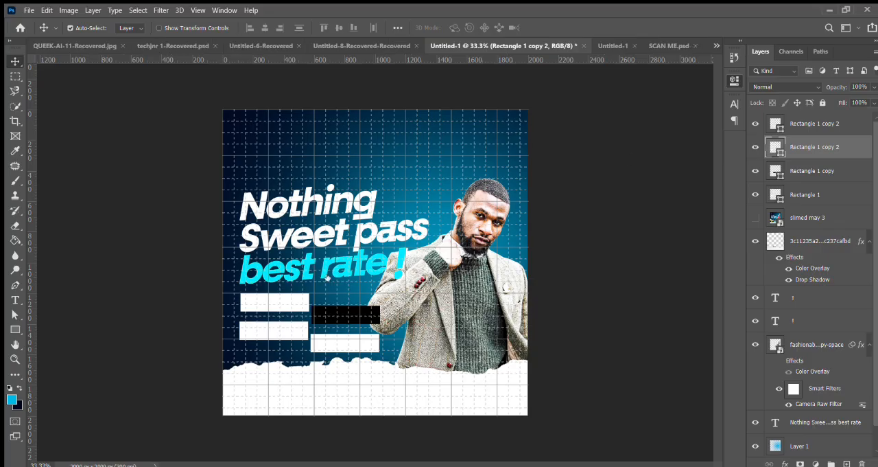
key("i")
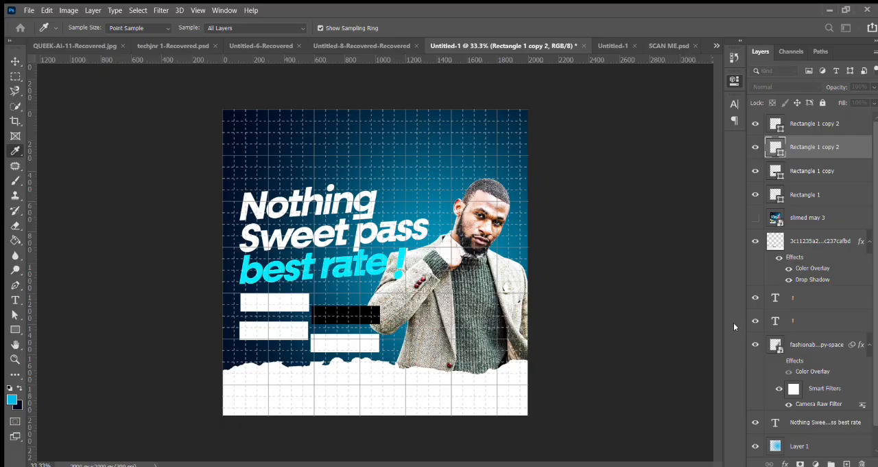
left_click(780, 140)
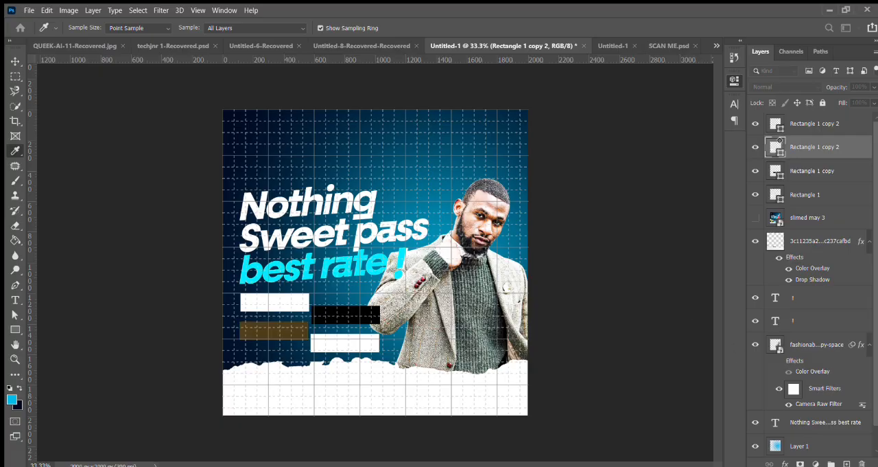
left_click(780, 140)
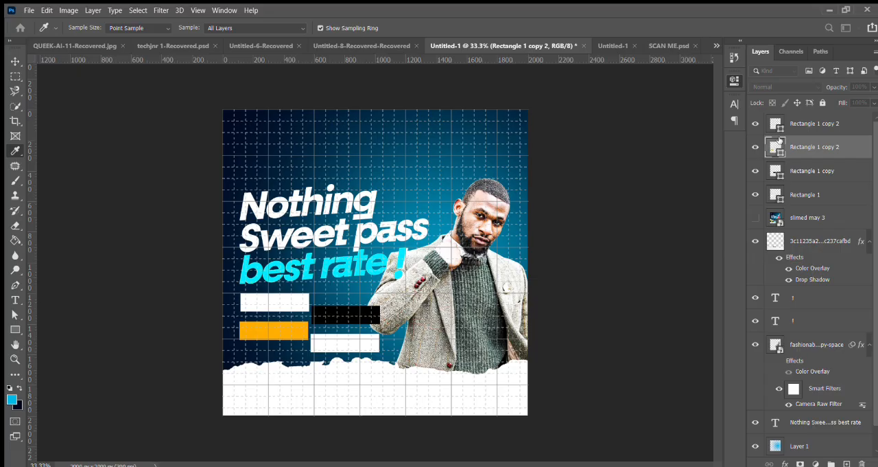
key("v")
Step: Fill the lower-right box with the cyan sampled from the "best rate" text
left_click(348, 348)
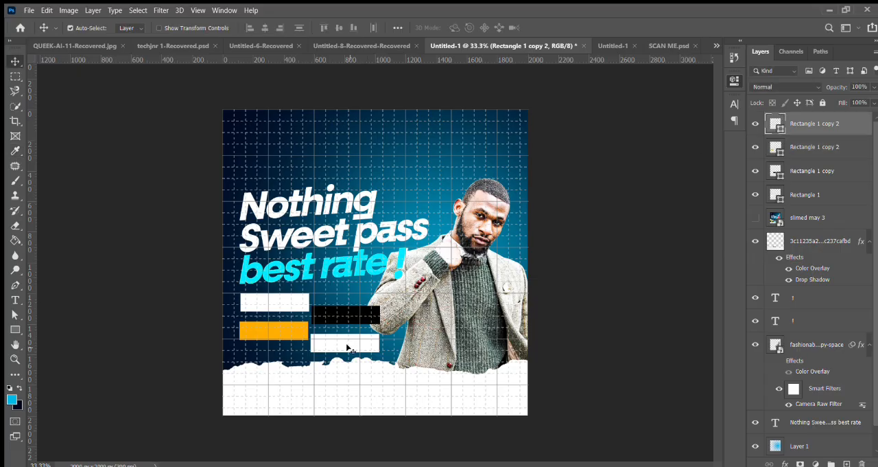
double_click(773, 122)
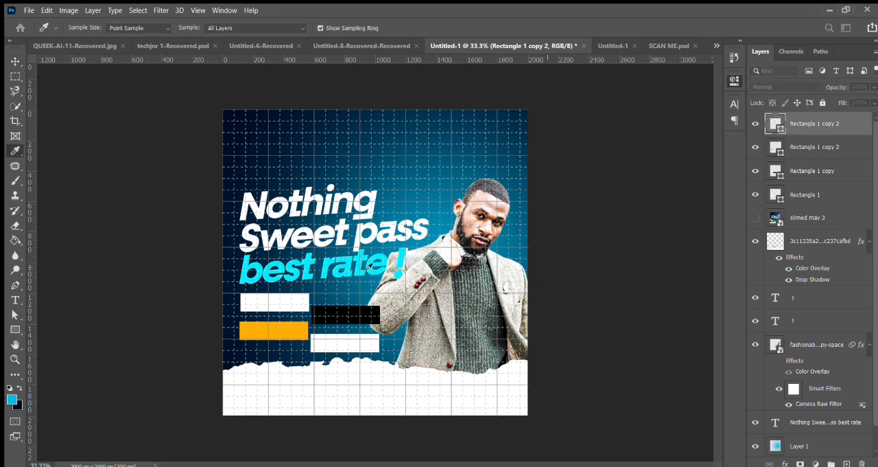
left_click(369, 266)
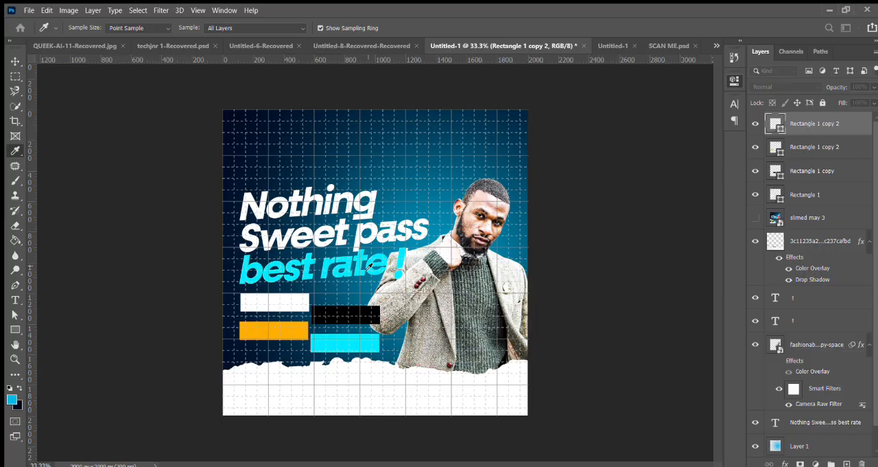
key("Return")
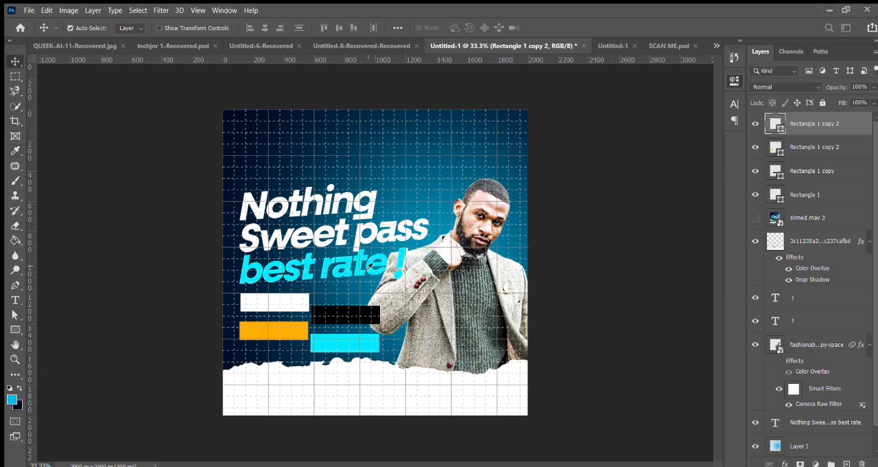
Step: Add the text "Pick up accounts" in Fractul Bold and position it over the white box
left_click(15, 299)
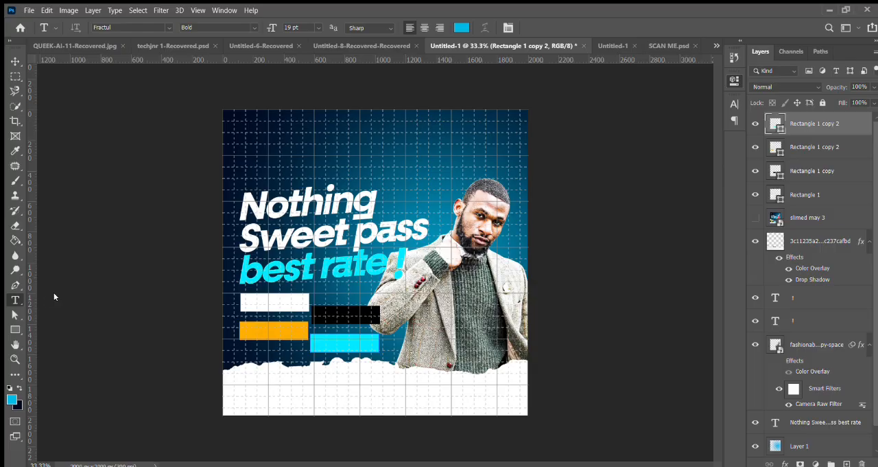
left_click(323, 155)
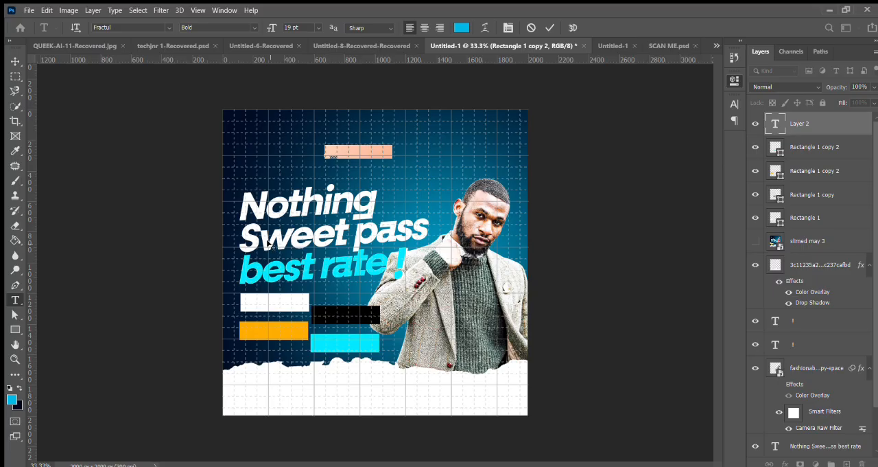
type("Pick u")
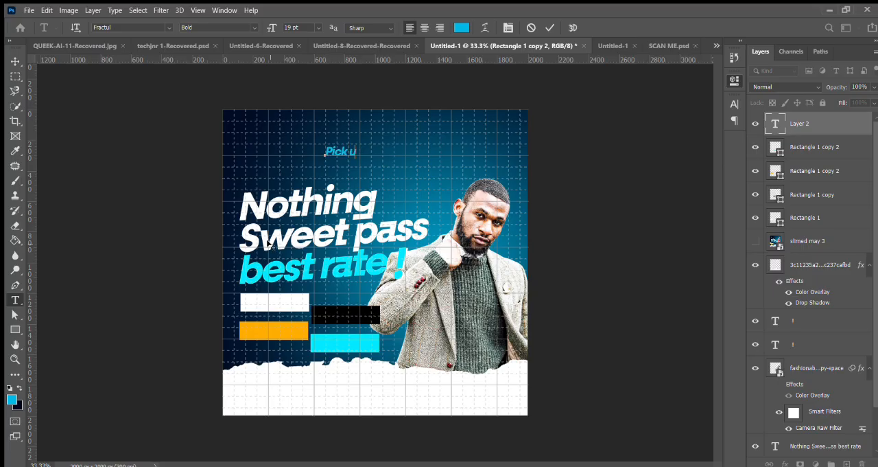
type("p accounts")
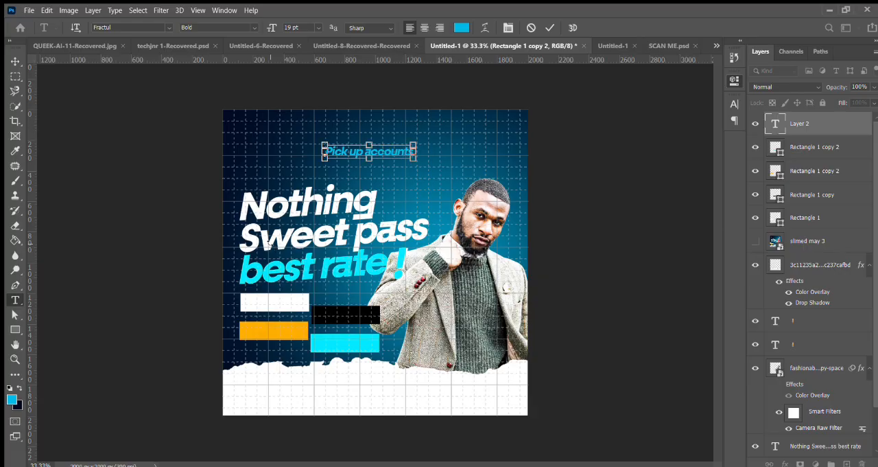
key("ctrl+a")
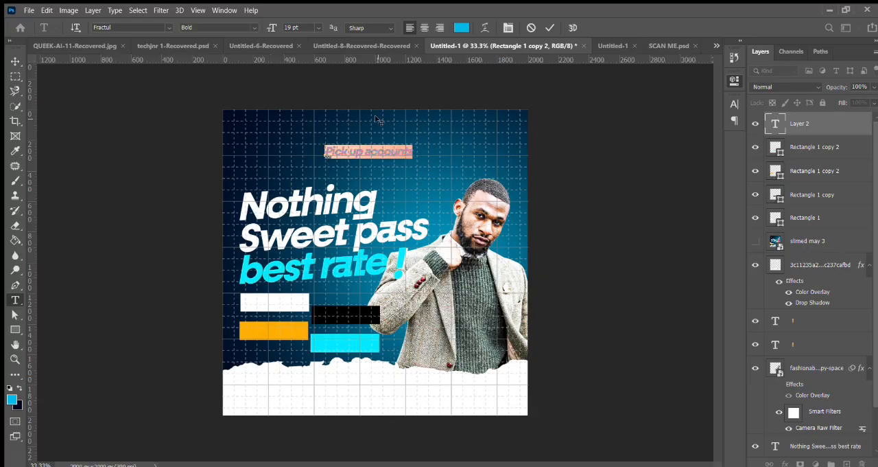
left_click_drag(380, 120, 300, 272)
Step: Format the "Pick up accounts" label as black, 14 pt, SemiBold so that it fits the white box
left_click(463, 26)
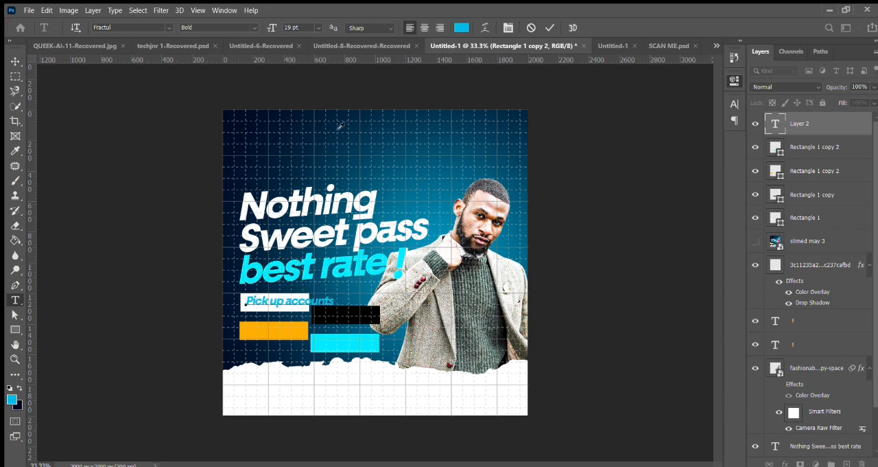
key("Escape")
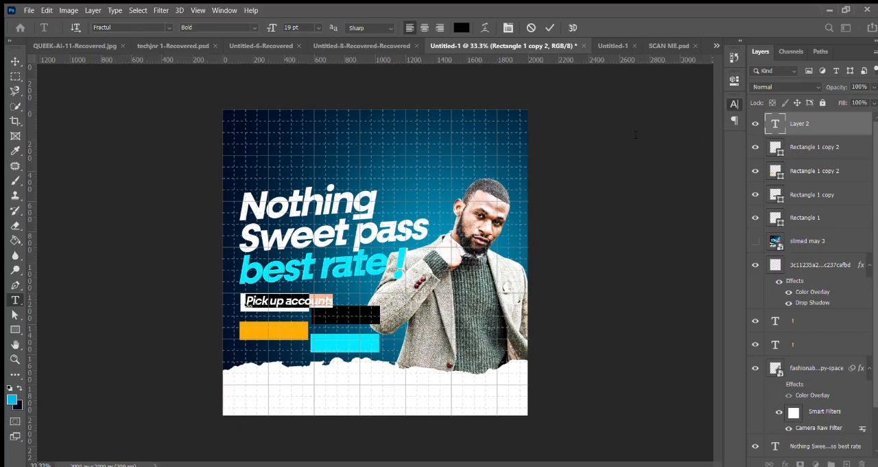
key("ctrl+shift+comma")
key("ctrl+shift+comma")
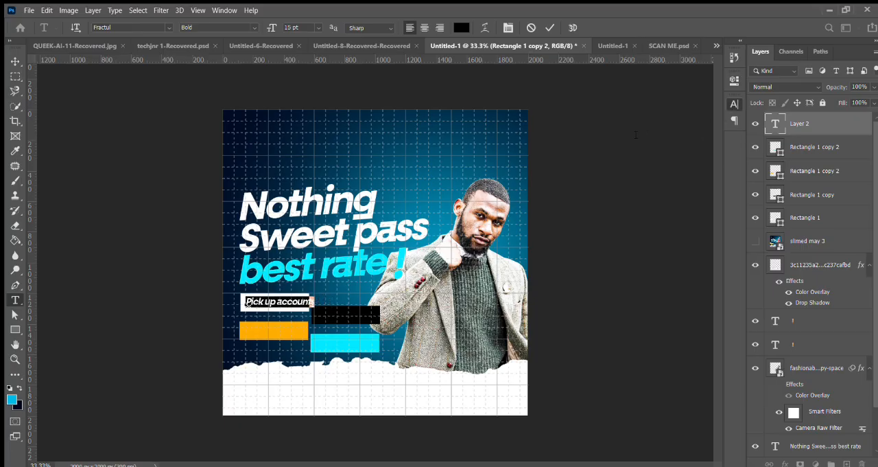
key("ctrl+shift+comma")
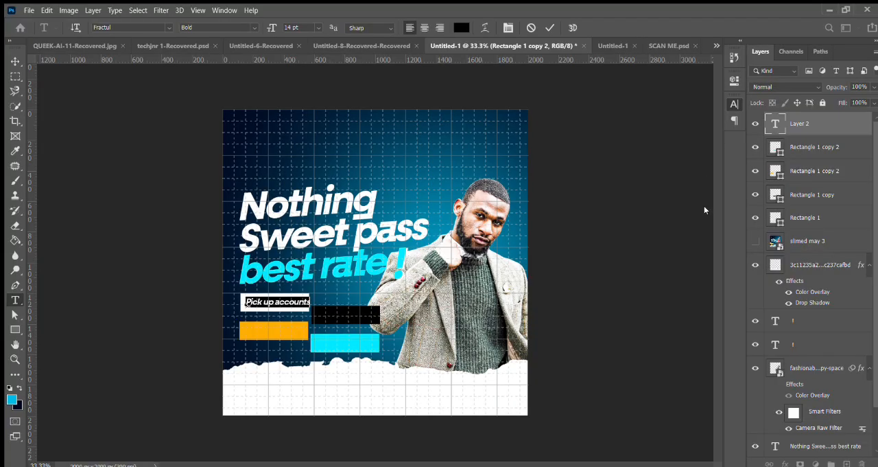
key("ctrl+shift+b")
left_click(549, 26)
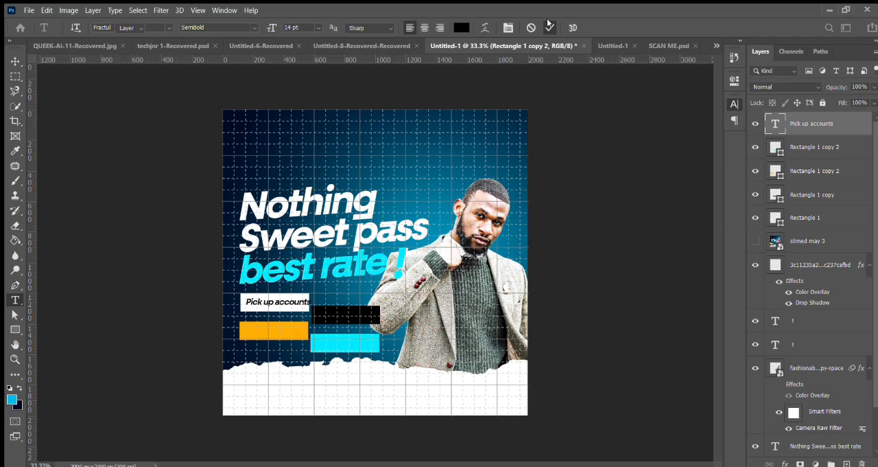
Step: Nudge the "Pick up accounts" label left in small steps until it is centred in the white box
key("v")
key("Left")
key("Left")
key("Left")
key("Left")
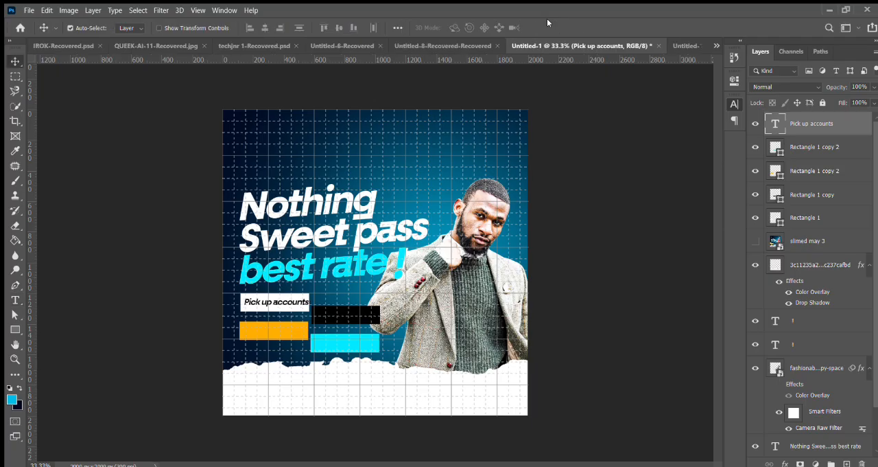
key("Left")
key("Left")
key("Left")
Step: Duplicate the "Pick up accounts" label onto the black box and colour the copy white
key("ctrl+j")
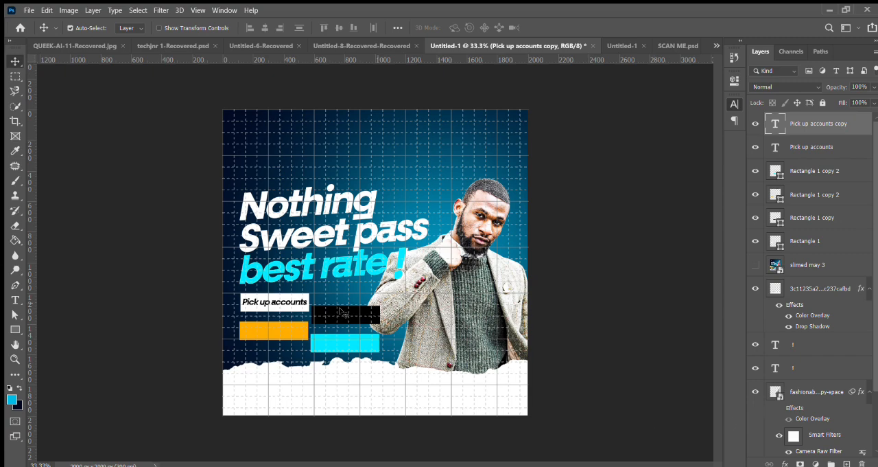
left_click_drag(296, 303, 347, 314)
key("i")
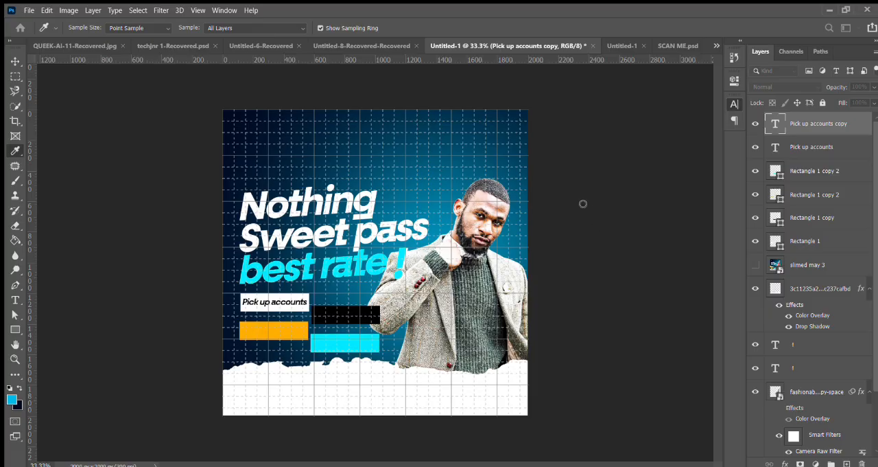
key("v")
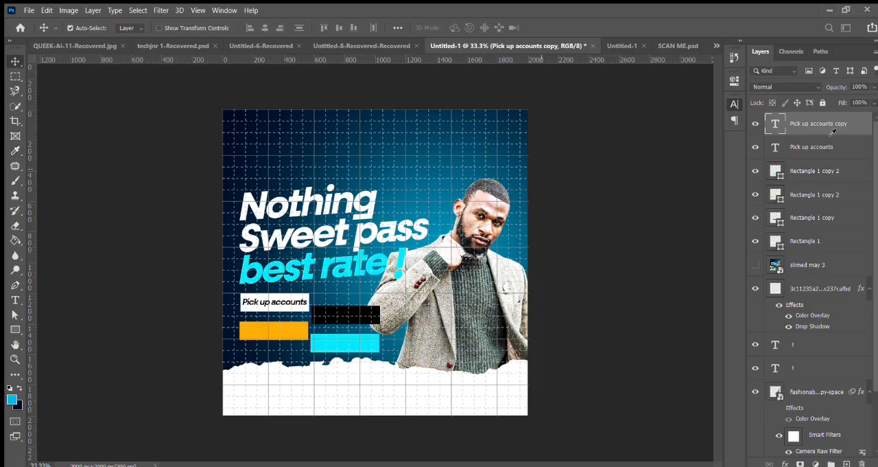
key("ctrl+i")
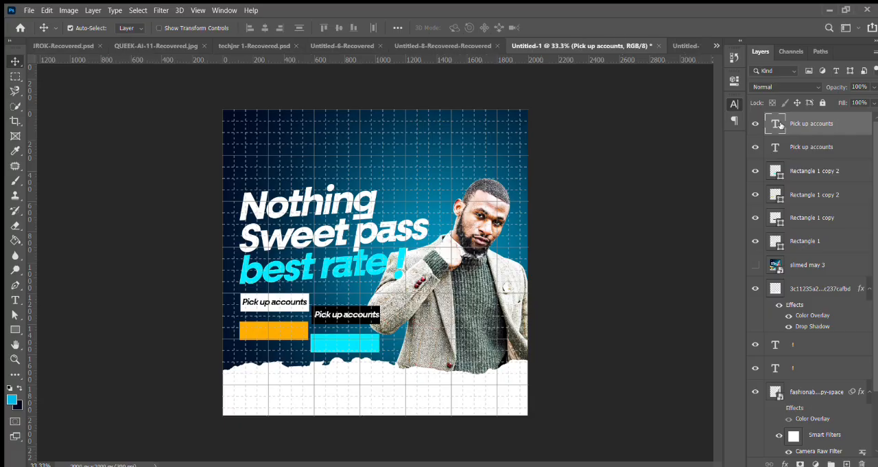
Step: Change the copied label's text on the black box to "Gift cards & ebay"
double_click(780, 124)
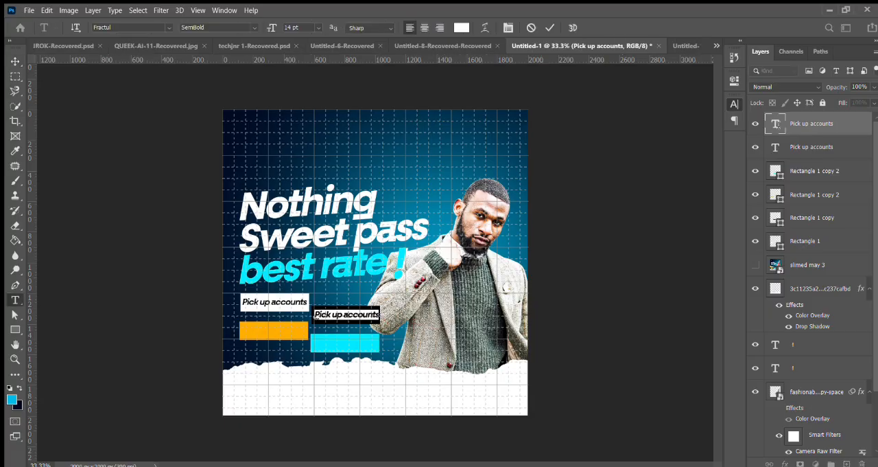
type("Gift card")
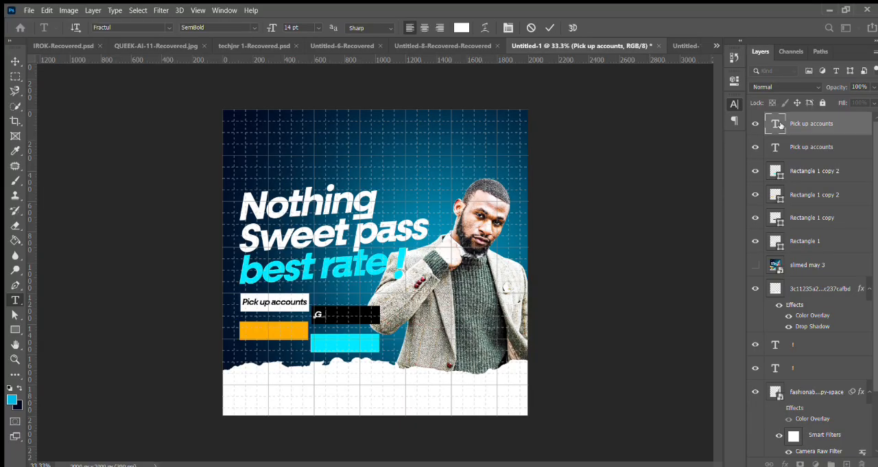
type("s & ebay")
left_click(549, 30)
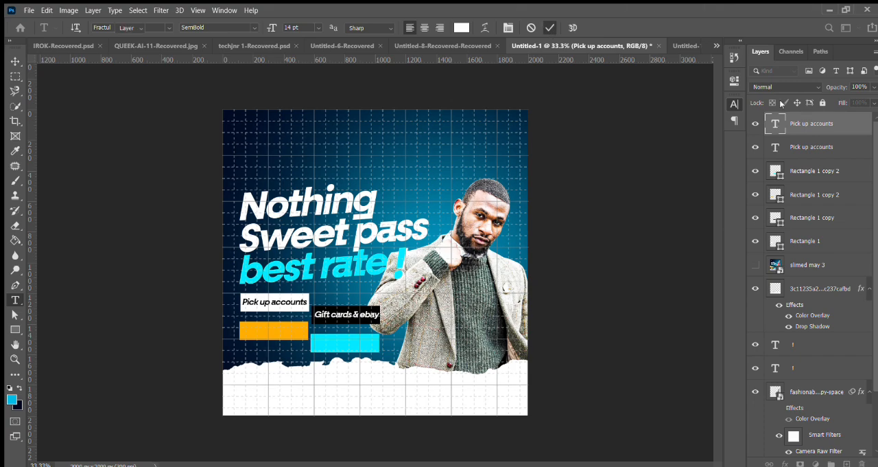
key("v")
Step: Widen the black box rightwards to about 105% so that the "Gift cards & ebay" label fits inside it
left_click(806, 219)
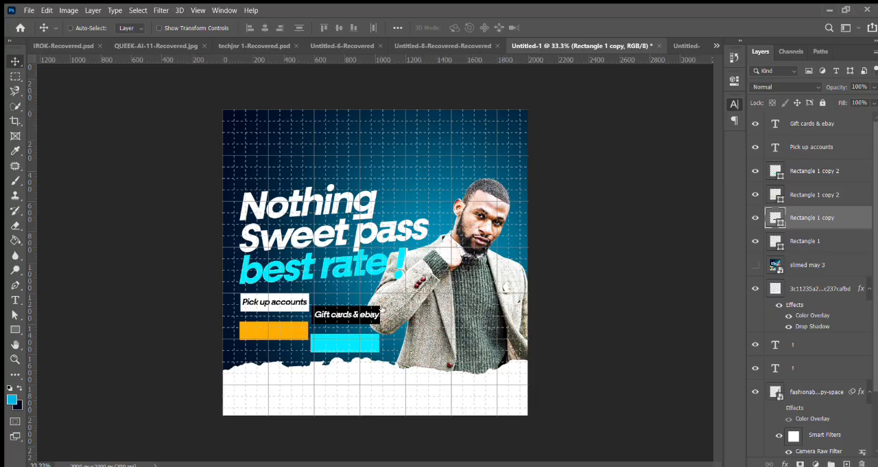
key("ctrl+t")
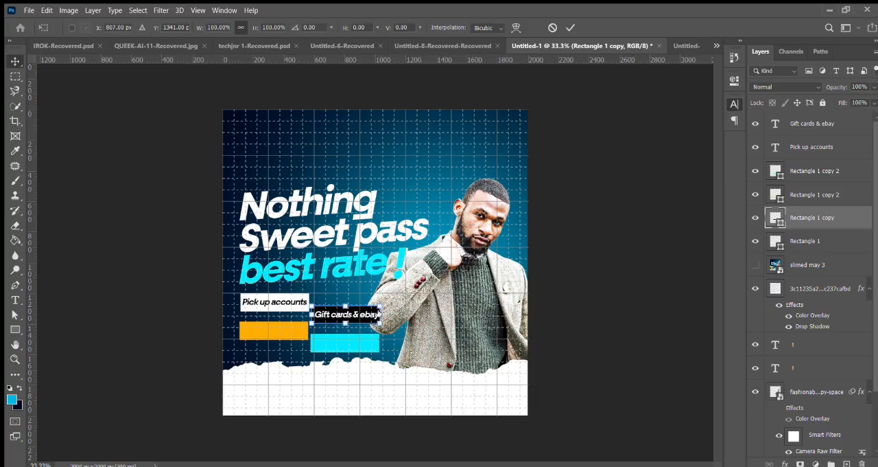
left_click_drag(377, 313, 383, 313)
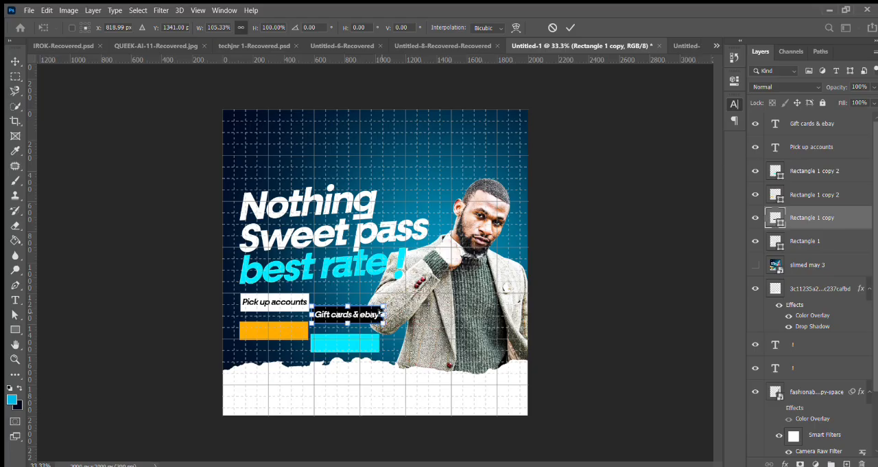
key("Return")
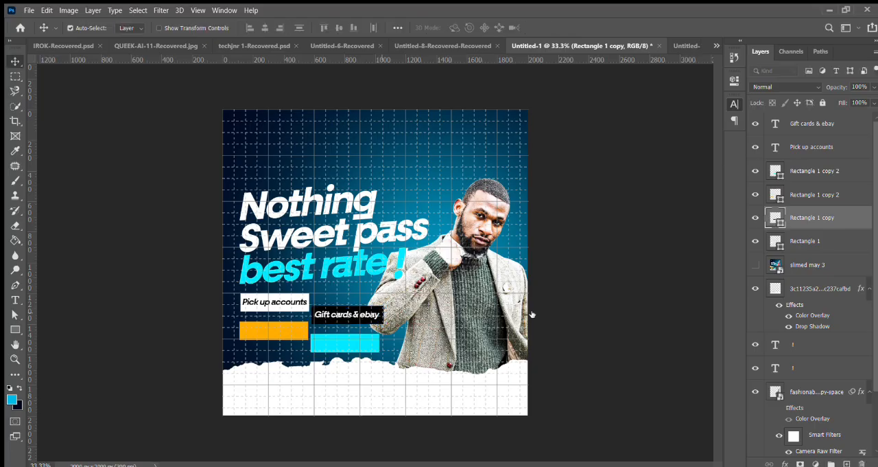
Step: Duplicate the "Gift cards & ebay" label onto the orange box and replace the copy's text with "Cryptocurrency"
left_click(828, 123)
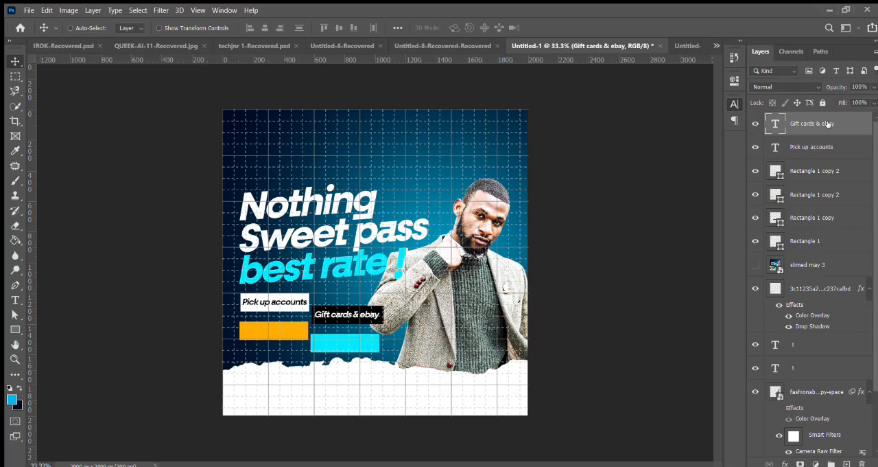
key("ctrl+j")
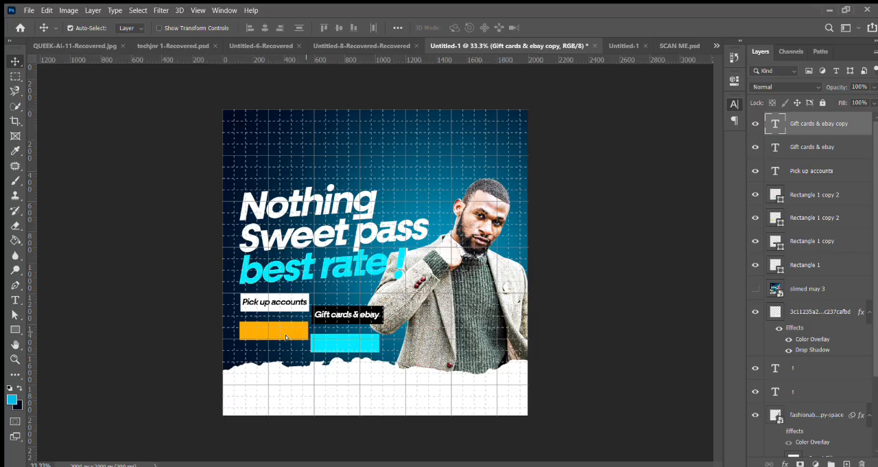
left_click_drag(286, 337, 273, 328)
double_click(774, 122)
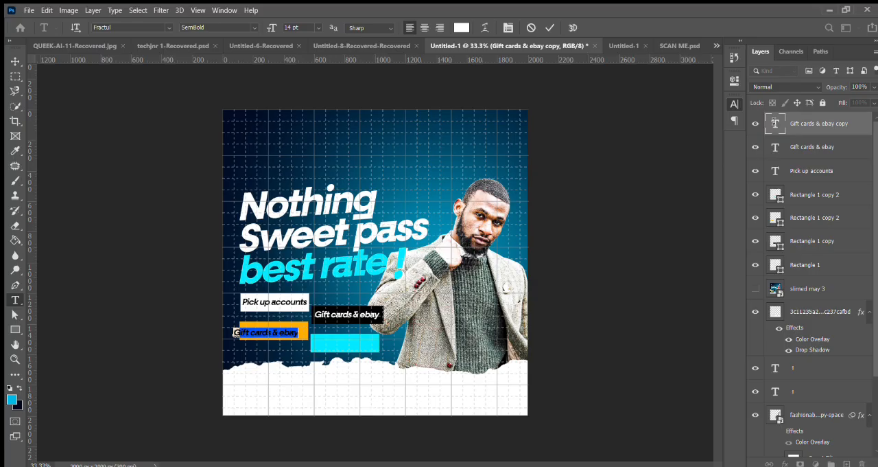
left_click(234, 332)
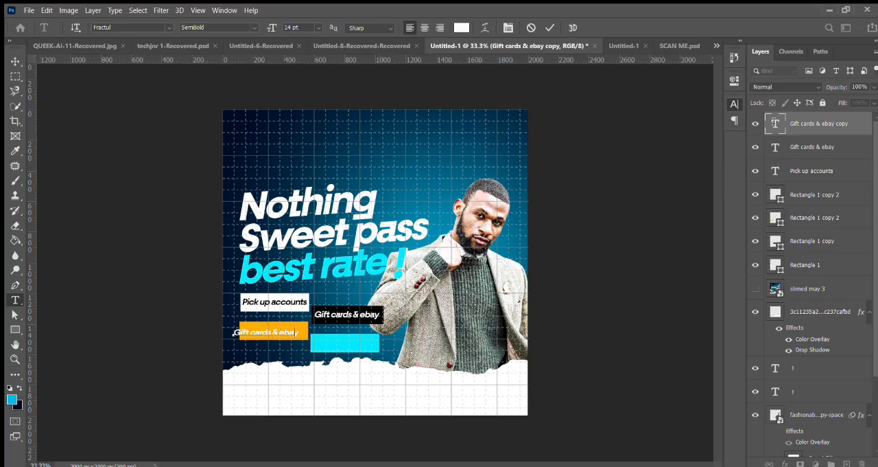
key("ctrl+a")
type("Cryptocurrency")
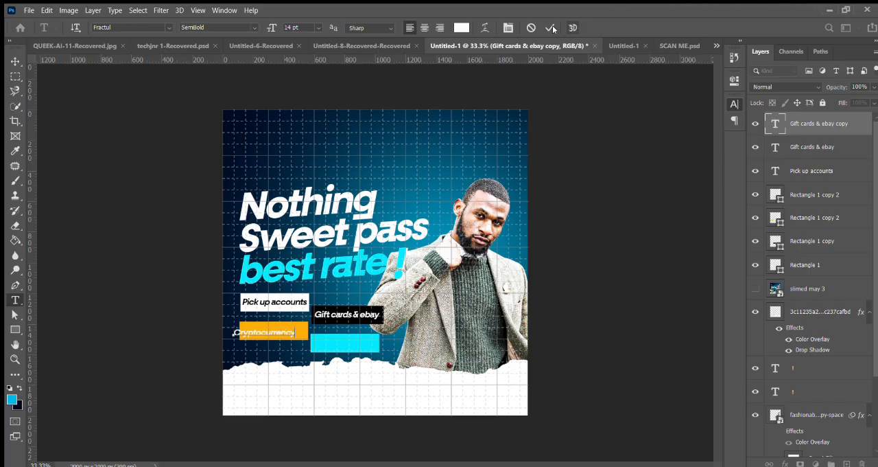
Step: Colour the "Cryptocurrency" label black
key("ctrl+a")
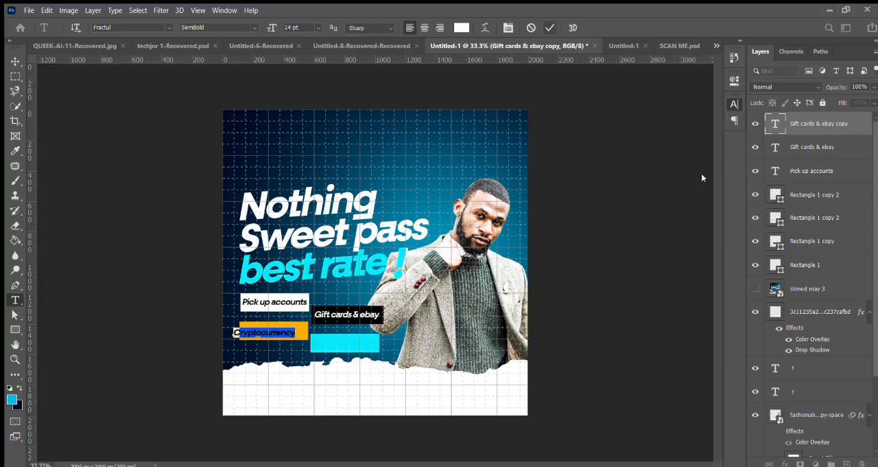
left_click(702, 175)
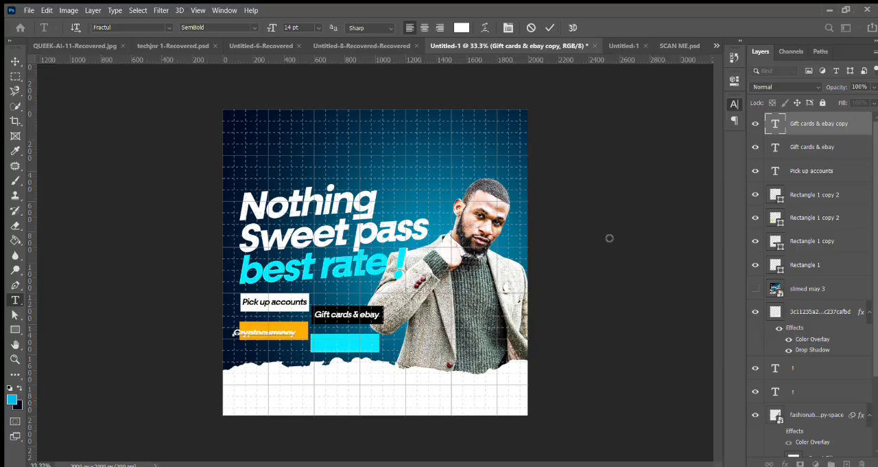
key("ctrl+a")
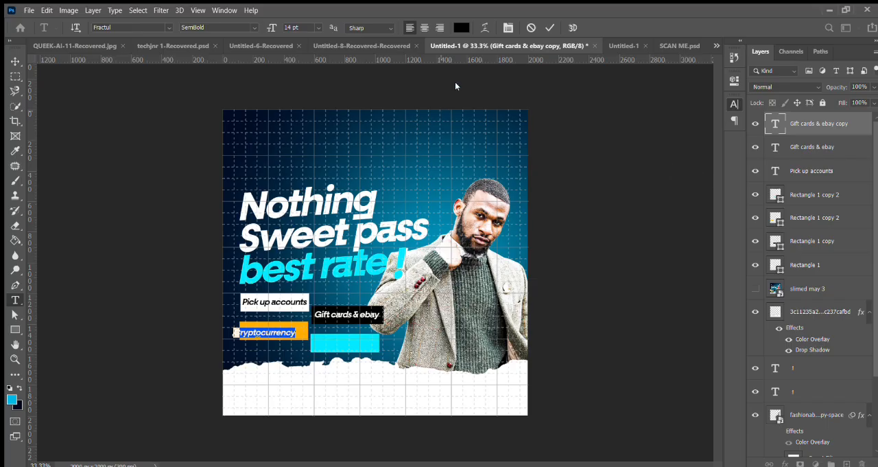
left_click(549, 28)
key("v")
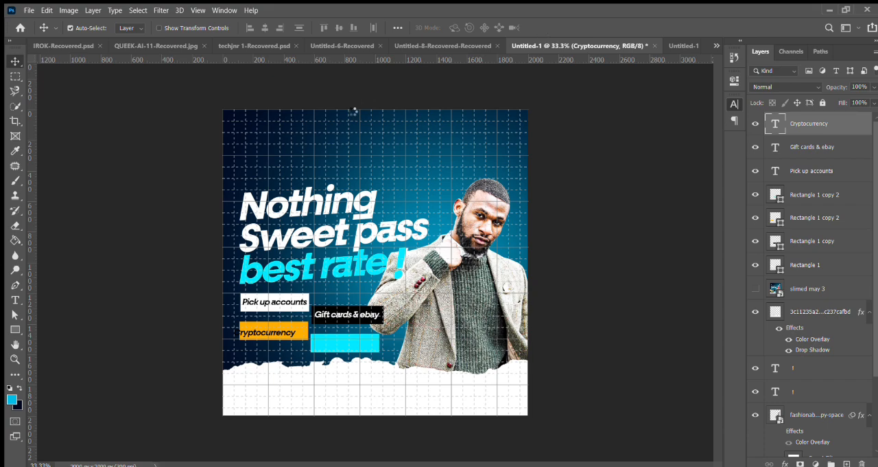
Step: Move the "Cryptocurrency" label so that it sits centred in the orange box
left_click_drag(244, 330, 249, 330)
key("Left")
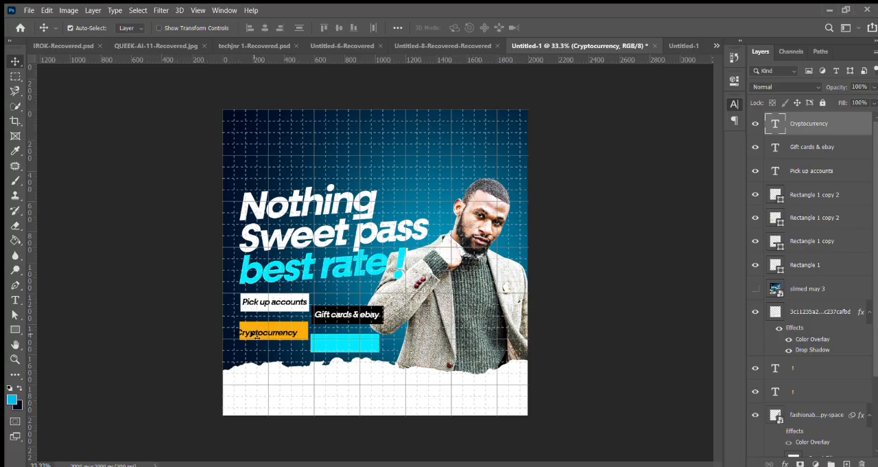
left_click_drag(253, 333, 265, 335)
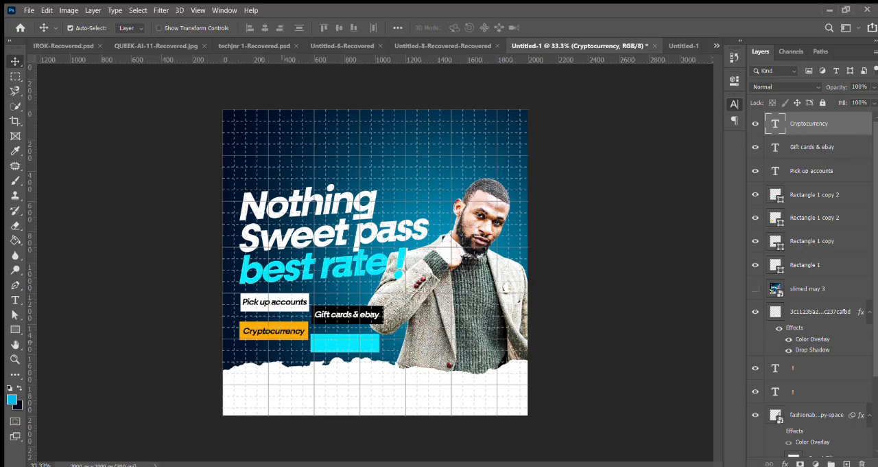
Step: Duplicate the "Cryptocurrency" label and change the copy's text to "Shipping services"
key("ctrl+j")
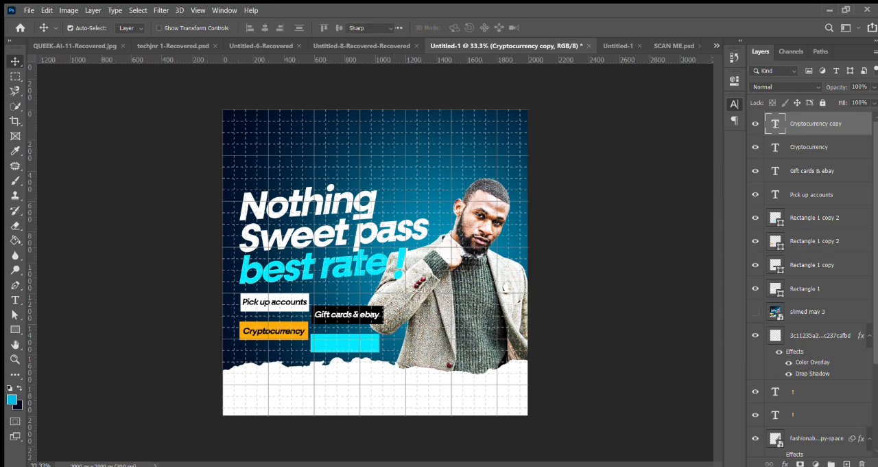
double_click(777, 123)
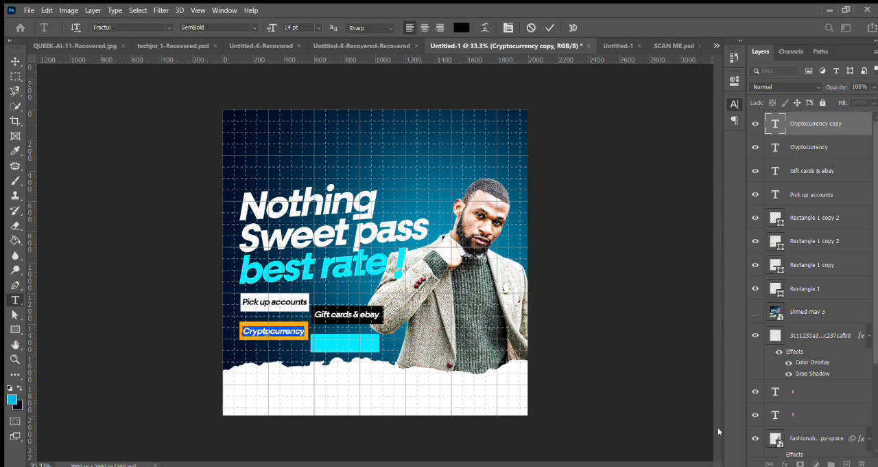
key("BackSpace")
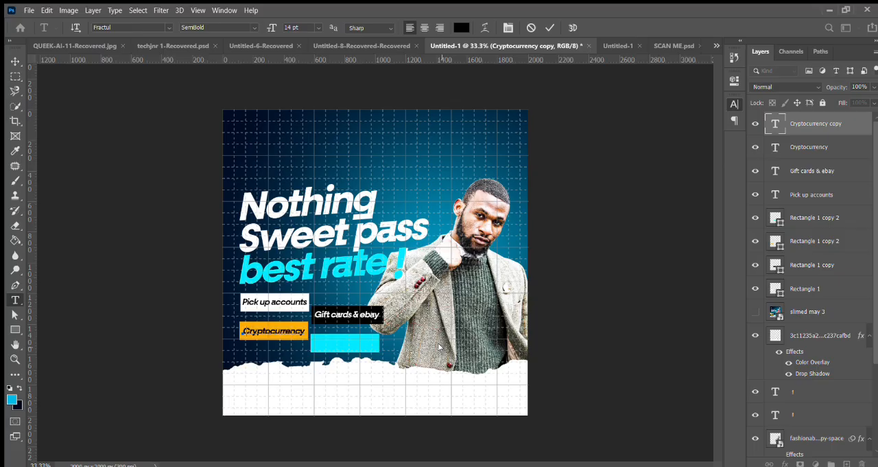
type("Shippin")
type("g m")
type("rvices")
left_click(550, 27)
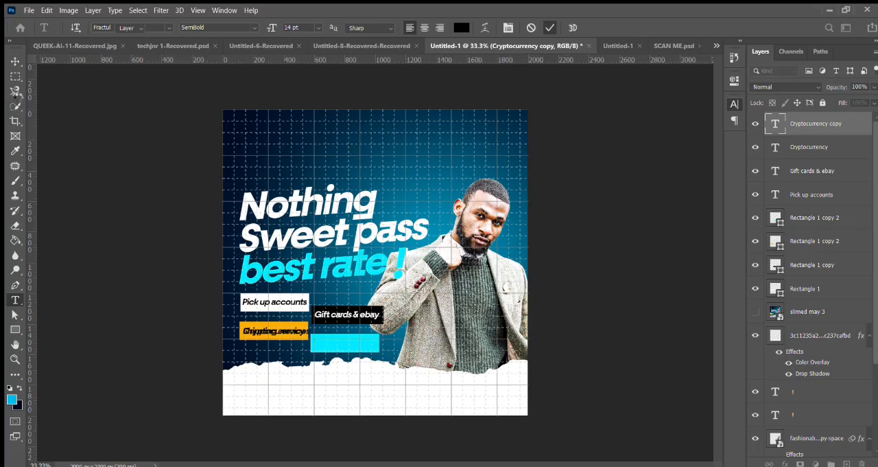
key("v")
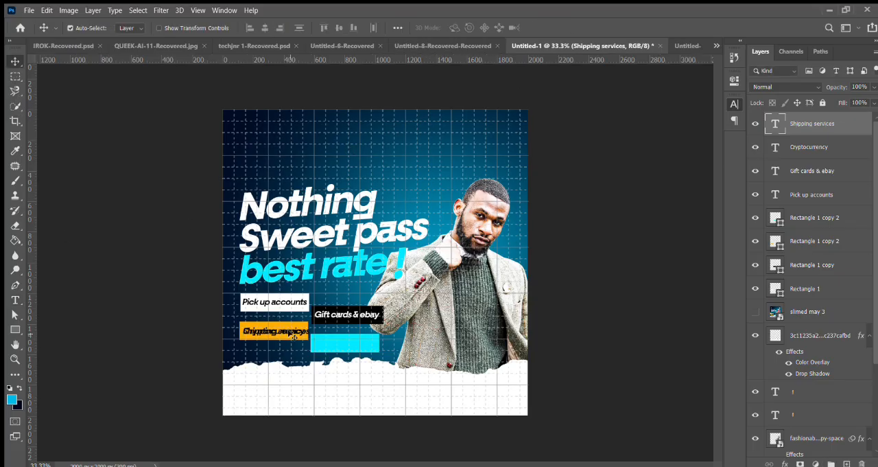
Step: Turn off automatic layer selection and move the "Shipping services" label onto the cyan box, nudging it until centred
left_click(72, 28)
left_click_drag(349, 338, 347, 346)
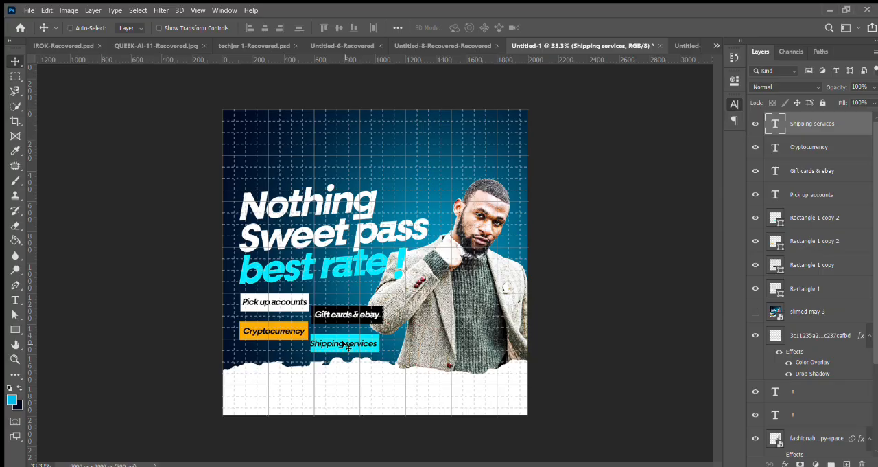
left_click_drag(344, 343, 348, 347)
key("Right")
key("Right")
key("Right")
key("Up")
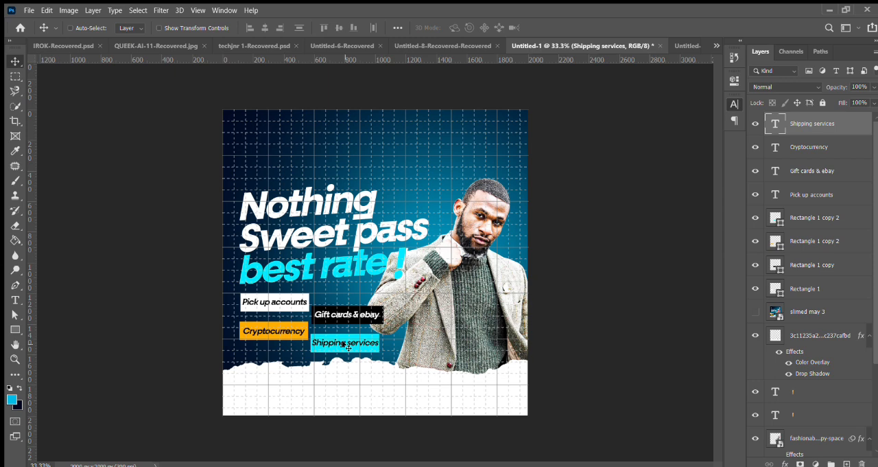
Step: Skew all four boxes and their labels together by about -2.9° vertically to match the headline's slant, and nudge them right
left_click(811, 297, "shift")
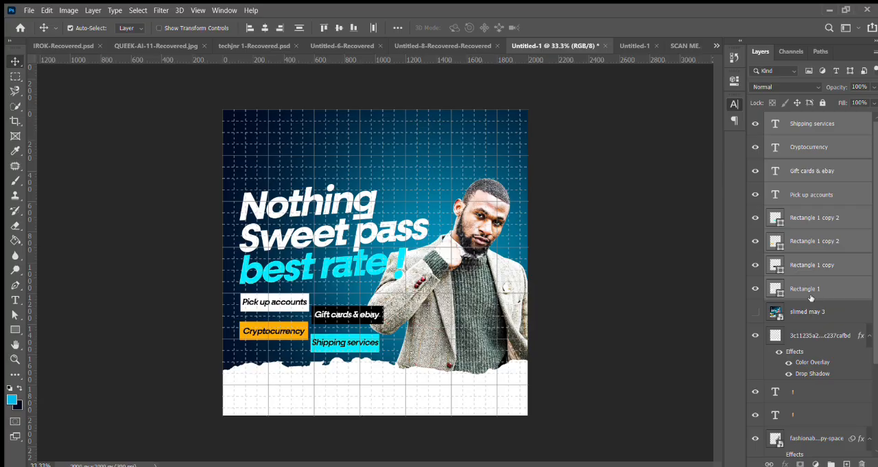
key("ctrl+t")
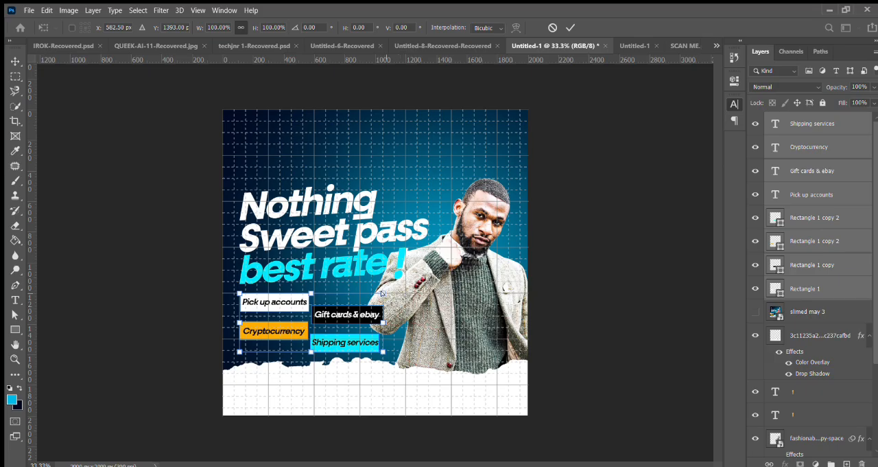
left_click_drag(382, 293, 384, 284)
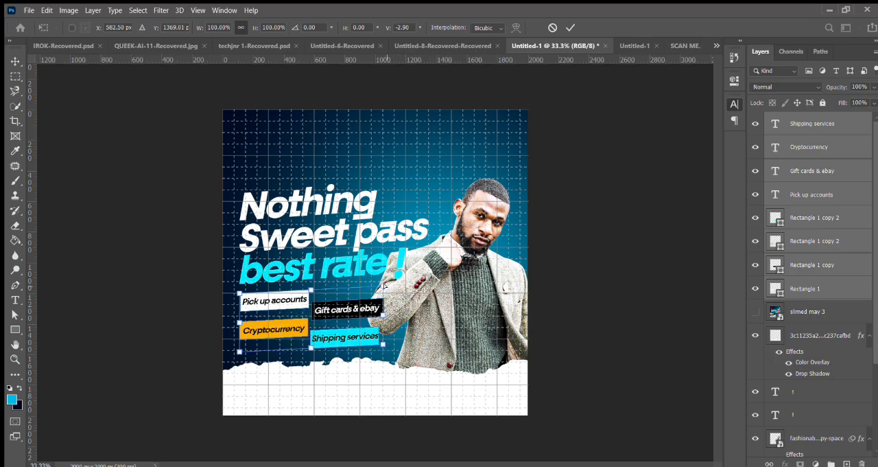
key("Return")
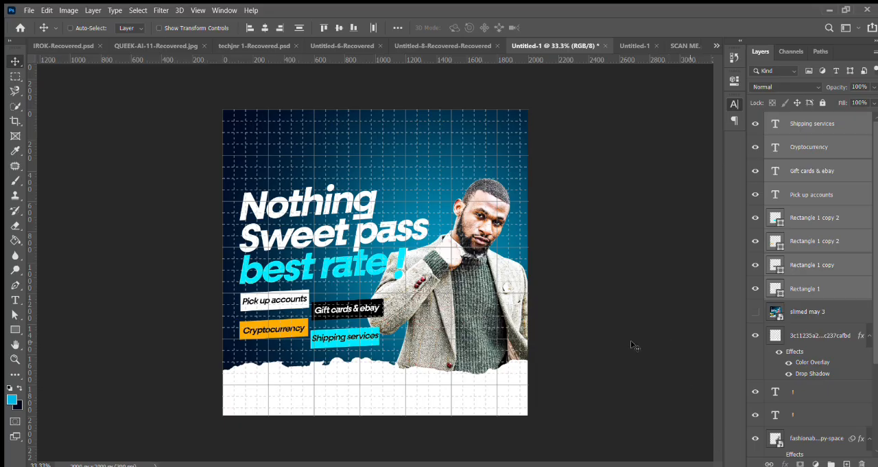
key("shift+Right")
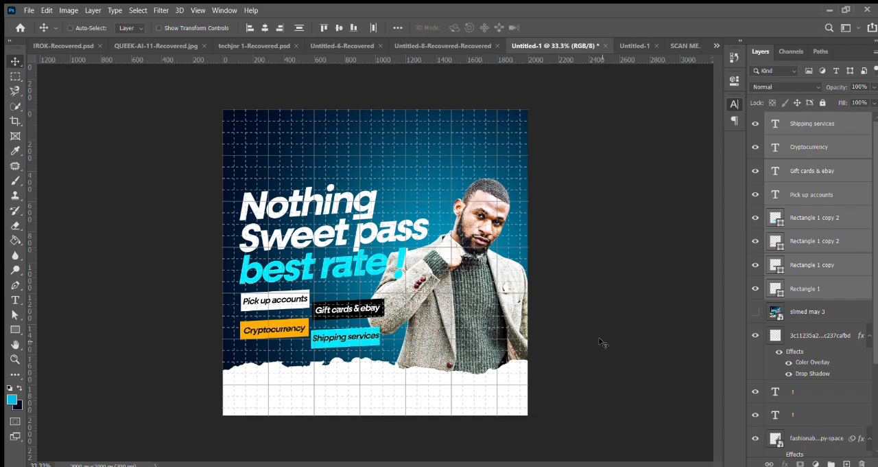
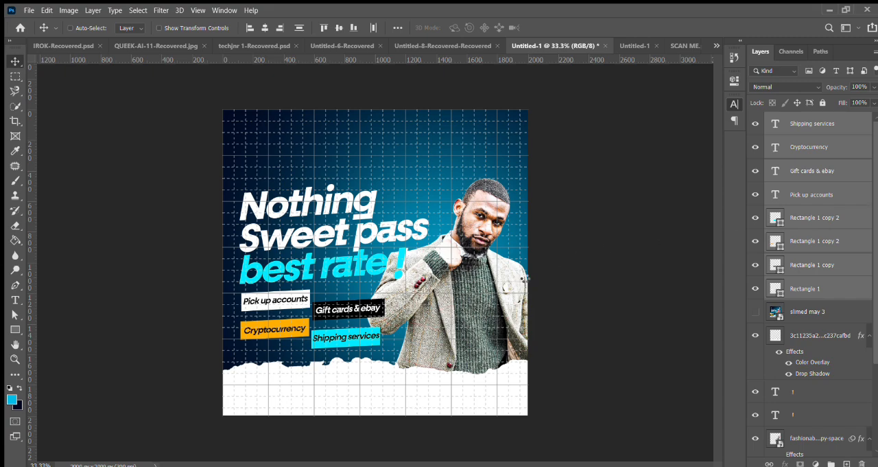
Step: Place the wallet-and-coins image on the flyer, scale it to about 54% and position it over the man's head
key("ctrl+t")
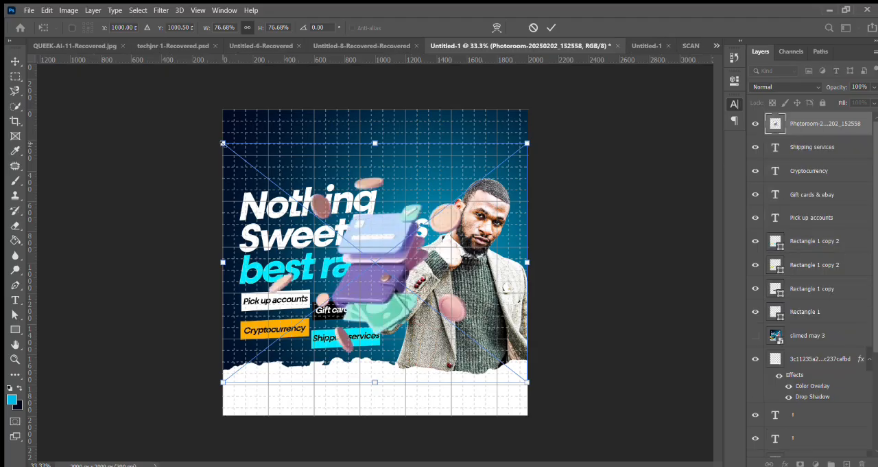
left_click_drag(223, 144, 313, 214)
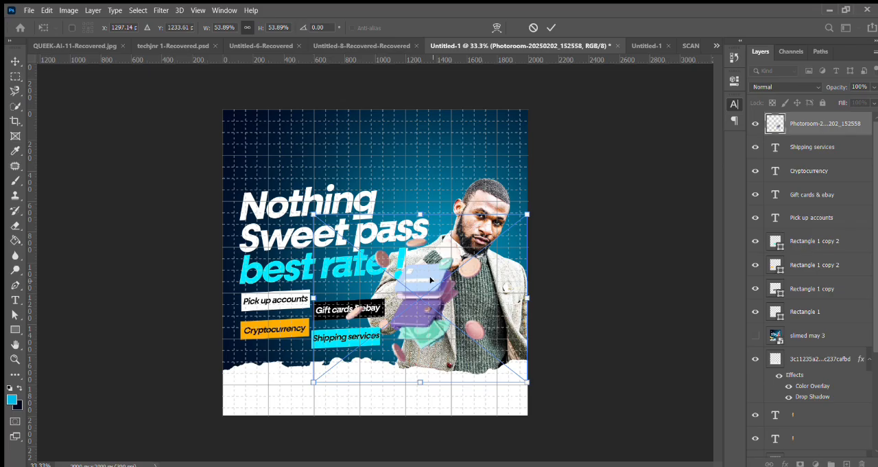
left_click_drag(430, 279, 485, 200)
key("Return")
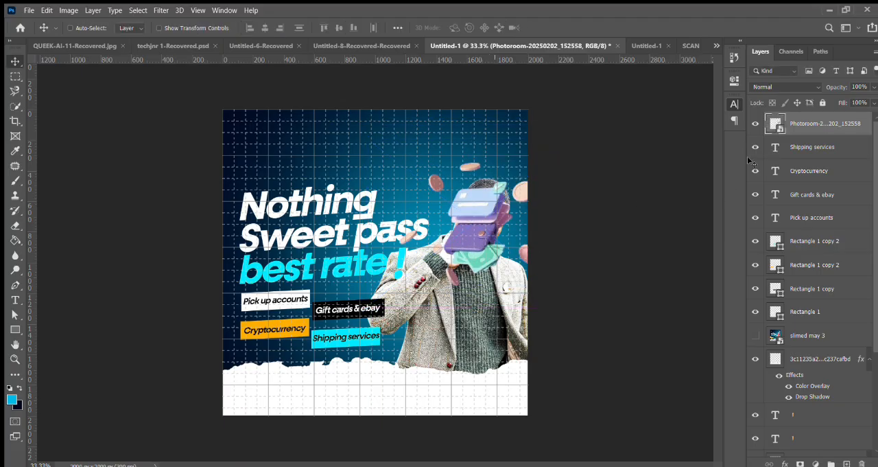
Step: Stack the wallet image directly beneath the man's cutout and apply a Gaussian Blur to it
left_click_drag(804, 124, 787, 403)
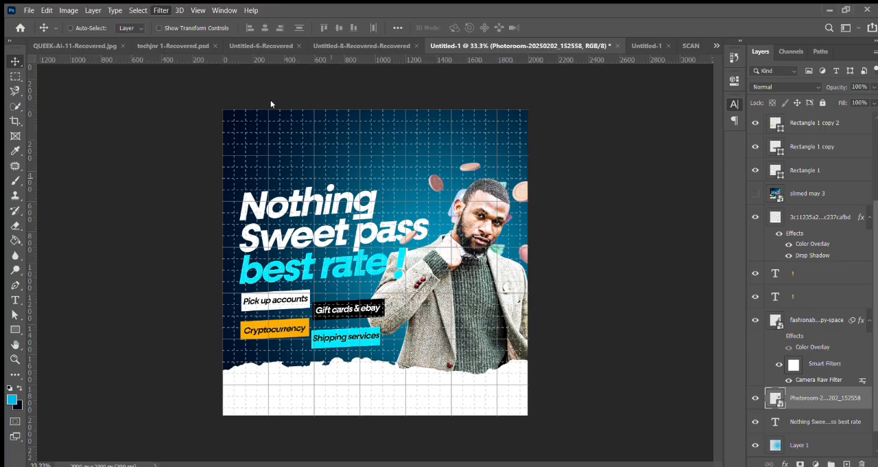
key("h")
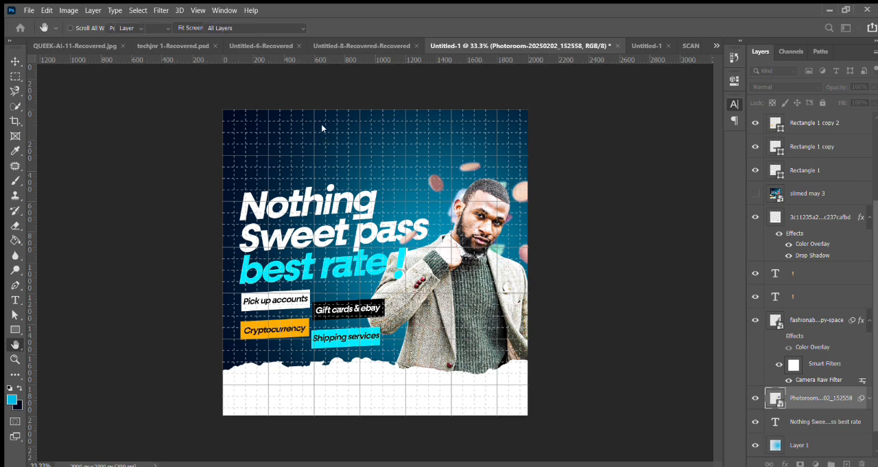
key("v")
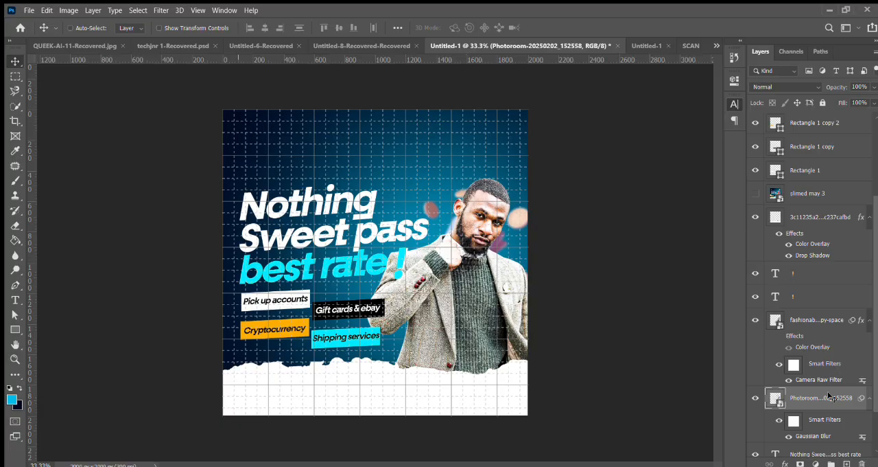
Step: Duplicate the blurred wallet image, move the copy over the man's lower torso and stack it just beneath the torn-paper layer
key("ctrl+j")
left_click_drag(829, 397, 824, 206)
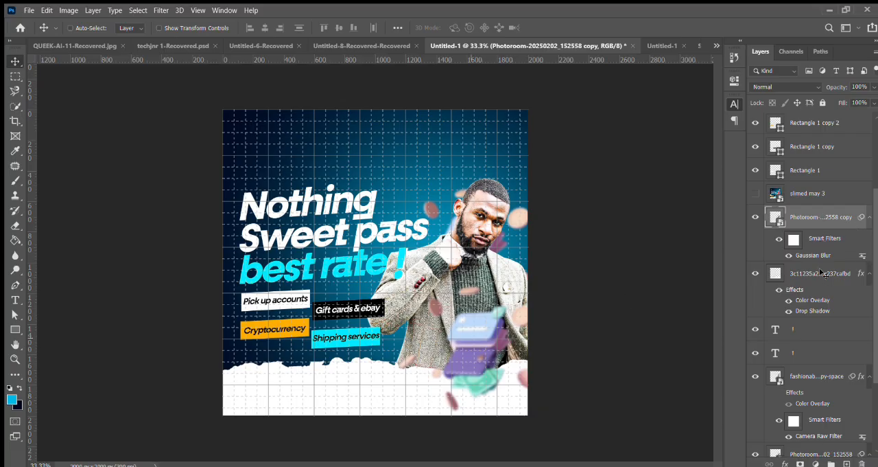
left_click_drag(821, 273, 820, 313)
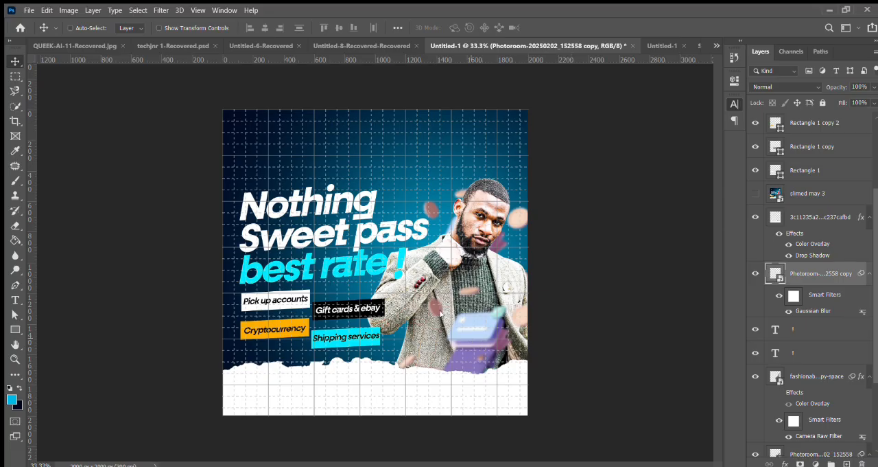
Step: Scale the wallet copy to about 37% at the flyer's lower-right edge, and duplicate it behind the white and orange boxes
key("ctrl+t")
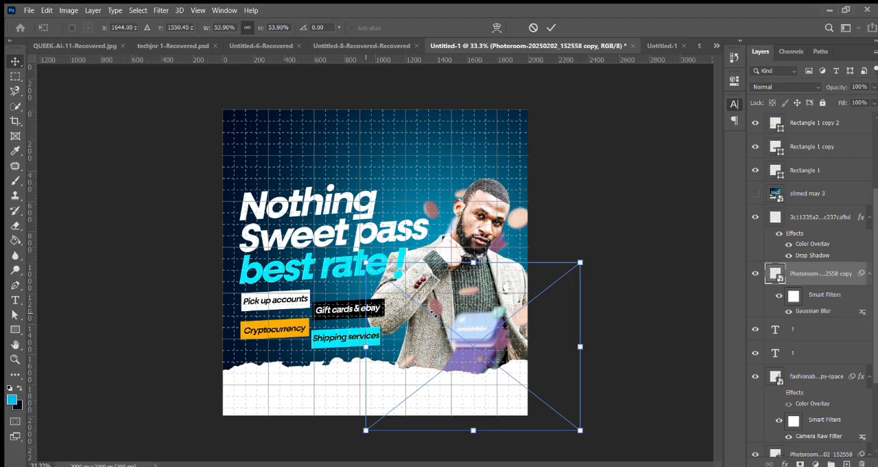
left_click_drag(366, 262, 434, 312)
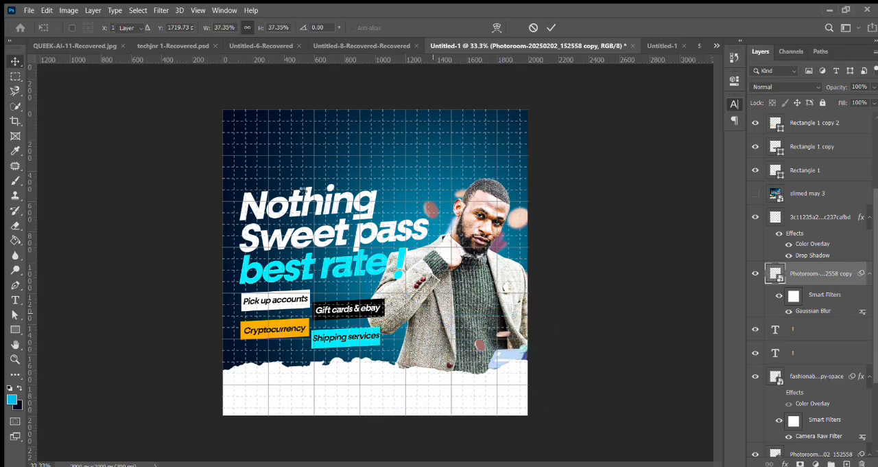
key("Return")
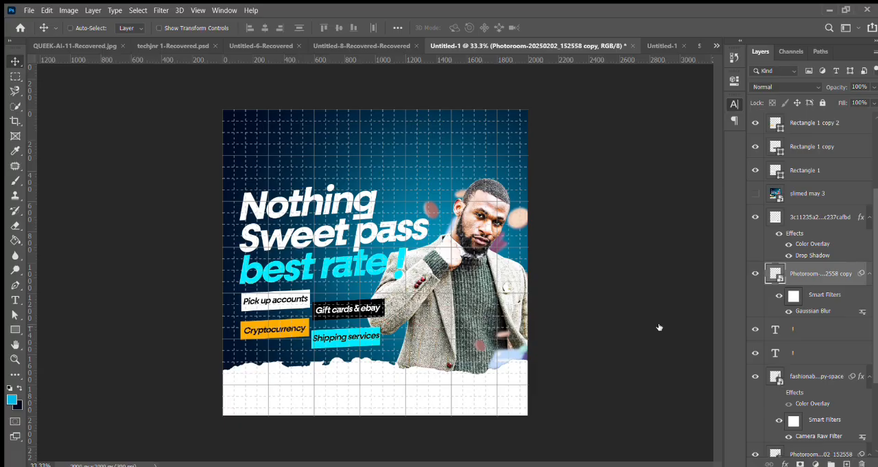
key("ctrl+j")
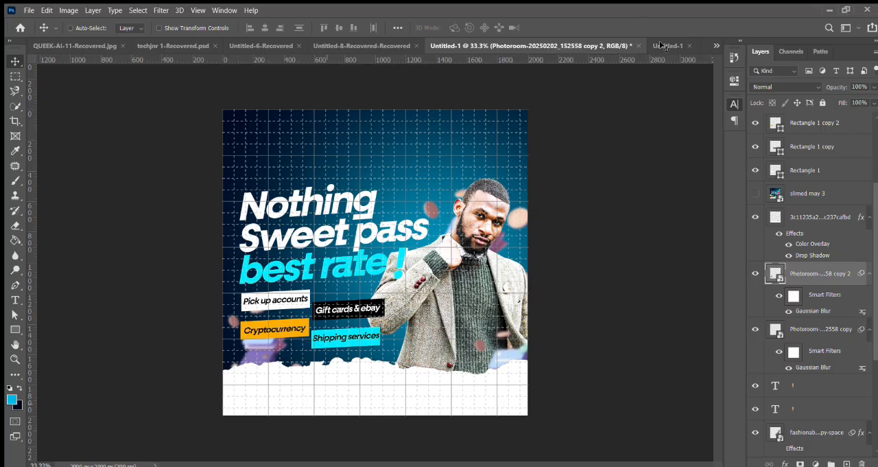
Step: Show the "slimed may 3" reference layer and marquee-select the full canvas width from its upper edge down to just above the contact line
scroll(877, 143, "up", 3)
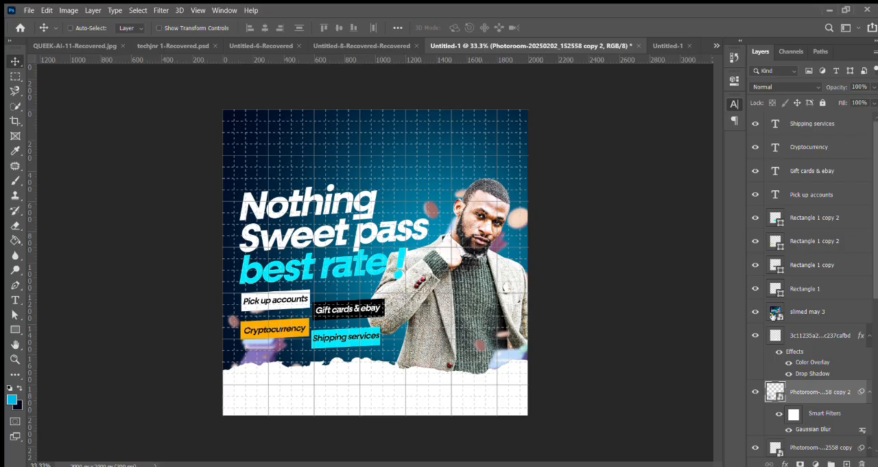
left_click(795, 313)
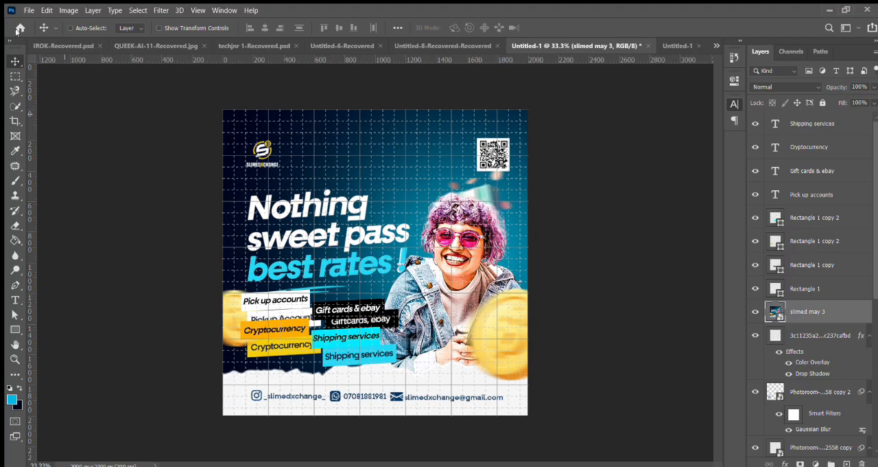
left_click(11, 74)
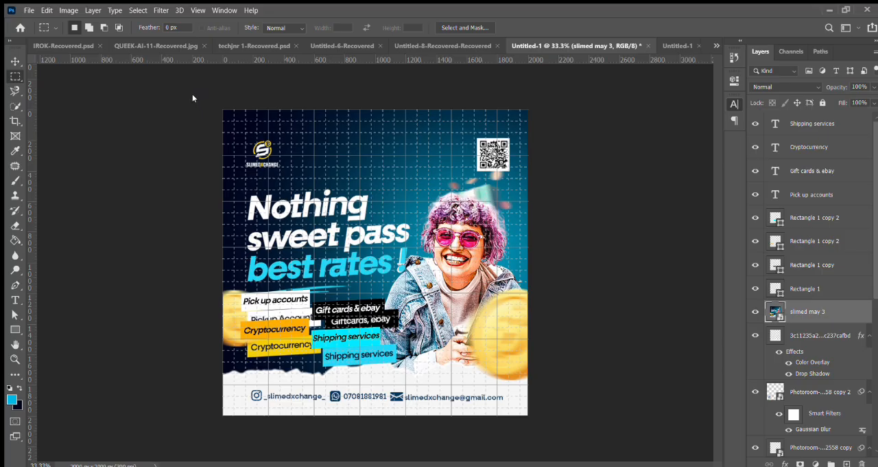
left_click_drag(221, 110, 531, 389)
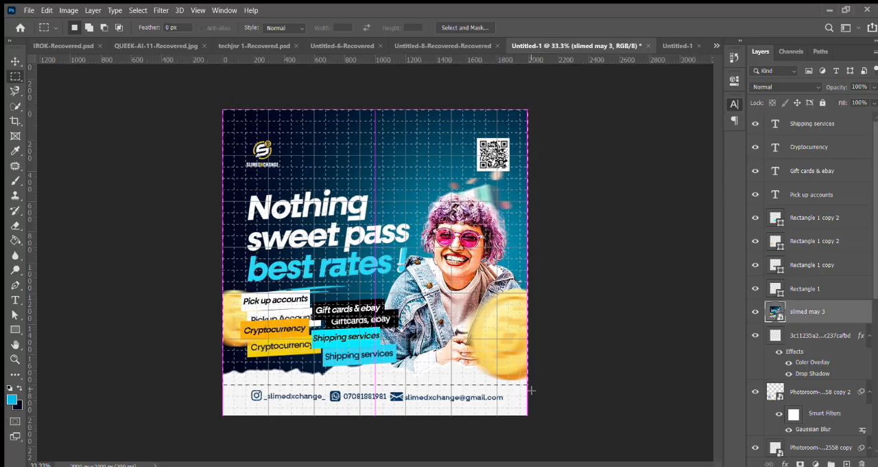
Step: Try a layer mask made from the marquee selection on the reference layer, and undo the mask
key("ctrl+d")
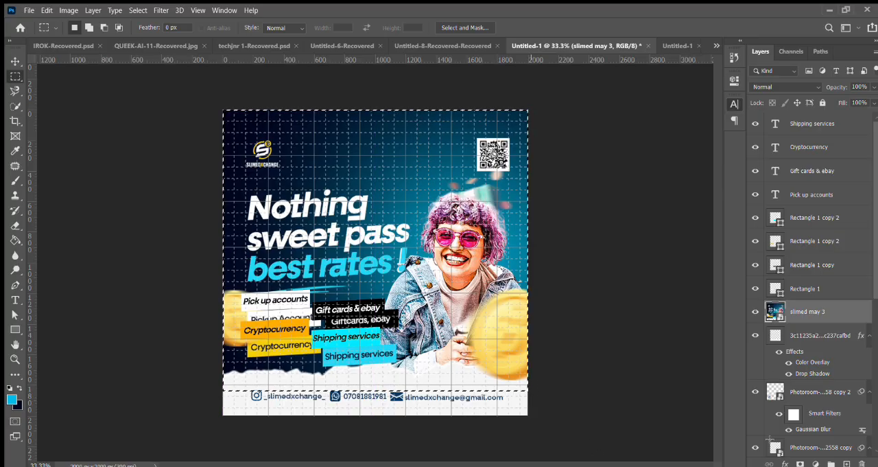
left_click(802, 465)
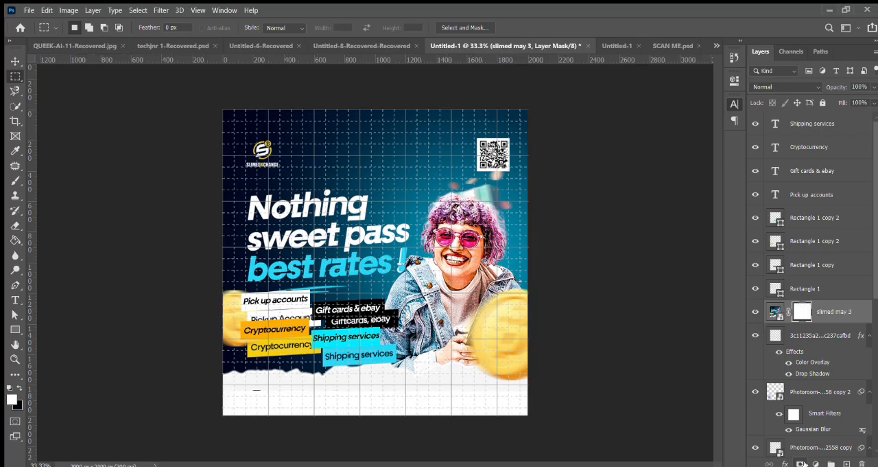
key("ctrl+z")
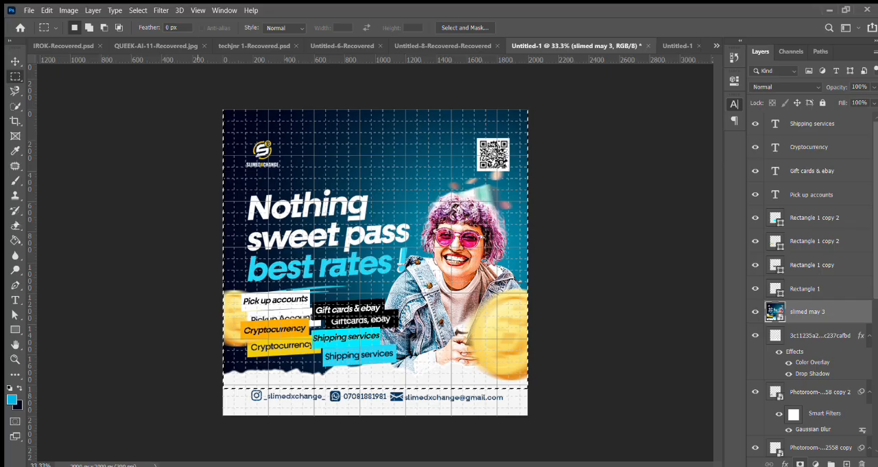
Step: Erase the reference artwork inside the selection with a soft 1500 px eraser at 10% flow
left_click(15, 225)
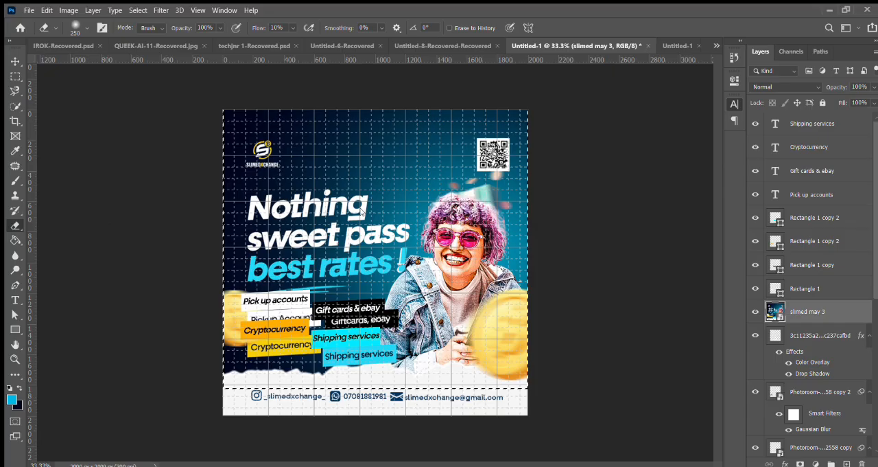
key("bracketright")
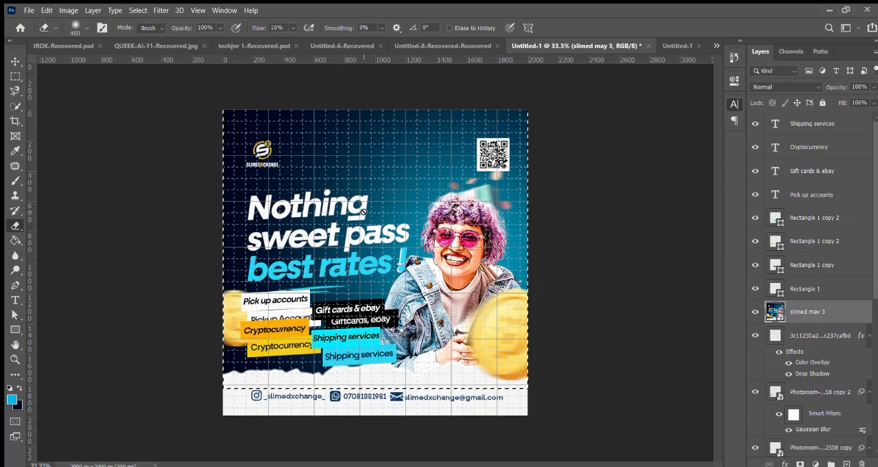
key("bracketright")
key("bracketright")
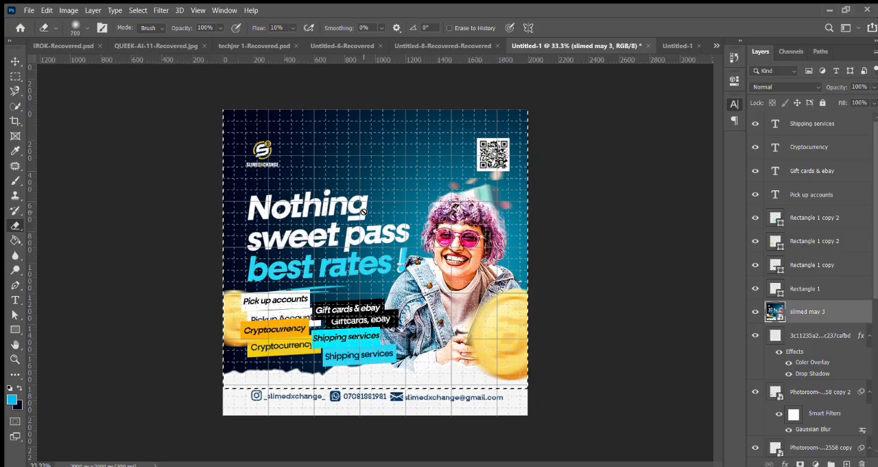
key("bracketright")
key("bracketright")
key("bracketright")
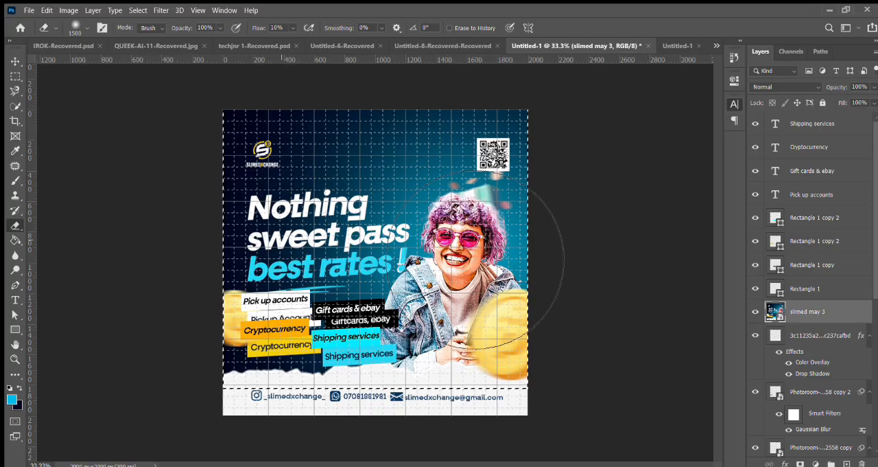
mouse_move(476, 260)
left_mouse_down()
mouse_move(385, 219)
mouse_move(295, 214)
mouse_move(404, 253)
left_mouse_up()
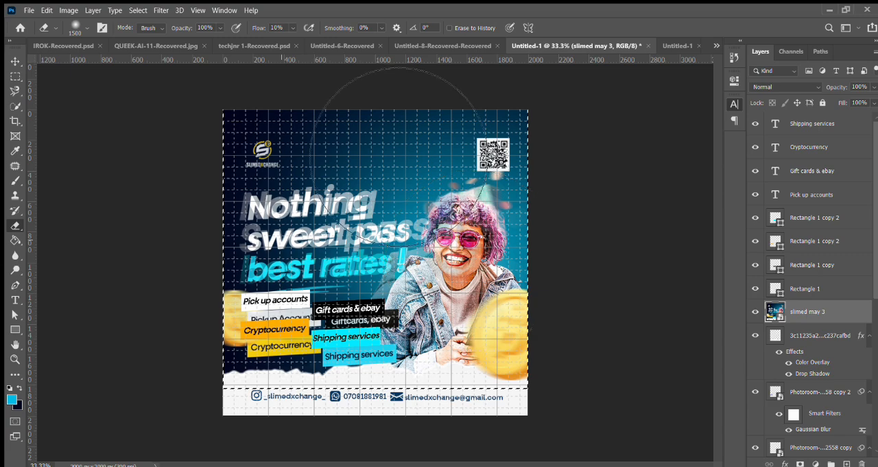
mouse_move(364, 90)
left_mouse_down()
mouse_move(527, 100)
mouse_move(462, 96)
mouse_move(471, 90)
mouse_move(431, 123)
mouse_move(379, 139)
mouse_move(377, 98)
left_mouse_up()
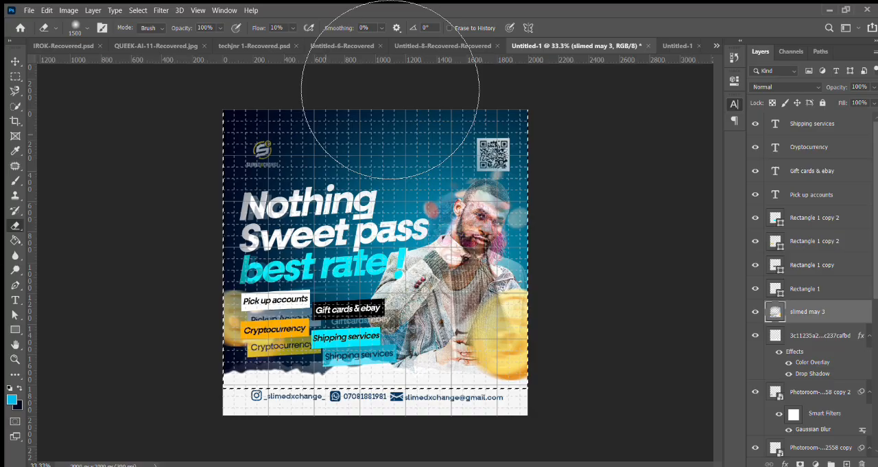
Step: Set the eraser to a hard 1500 px brush at 100% flow and erase the remaining reference artwork above the contact line
left_click(274, 28)
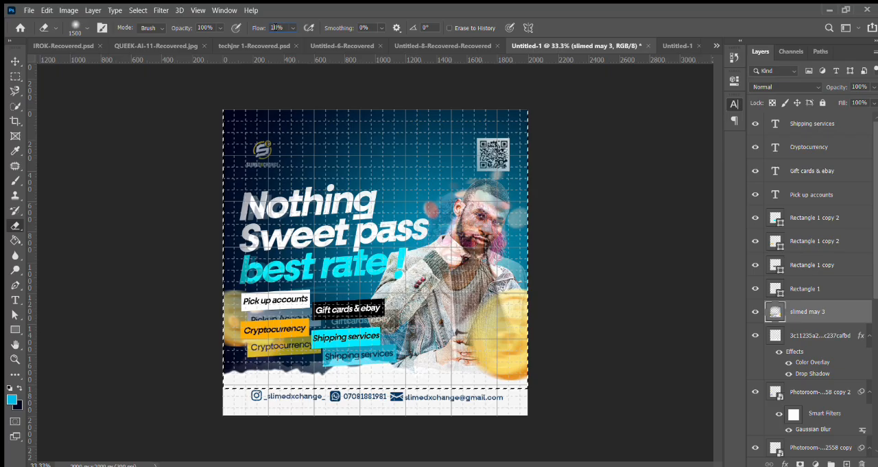
type("100")
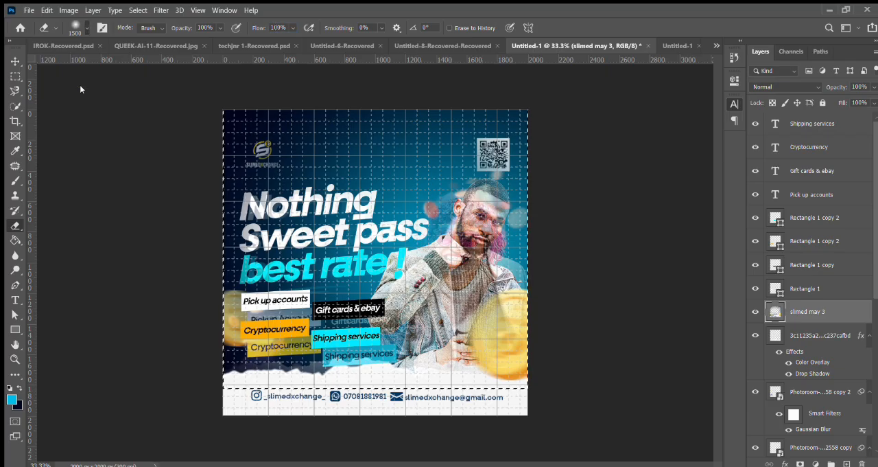
left_click(150, 91)
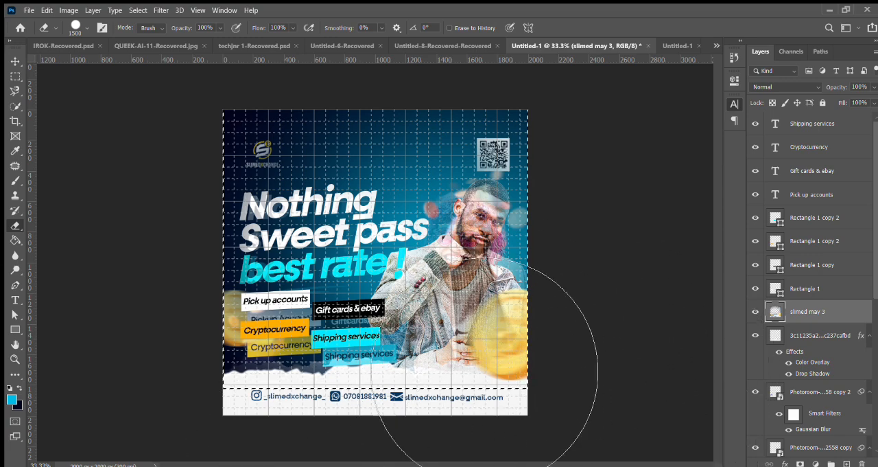
left_click(384, 177)
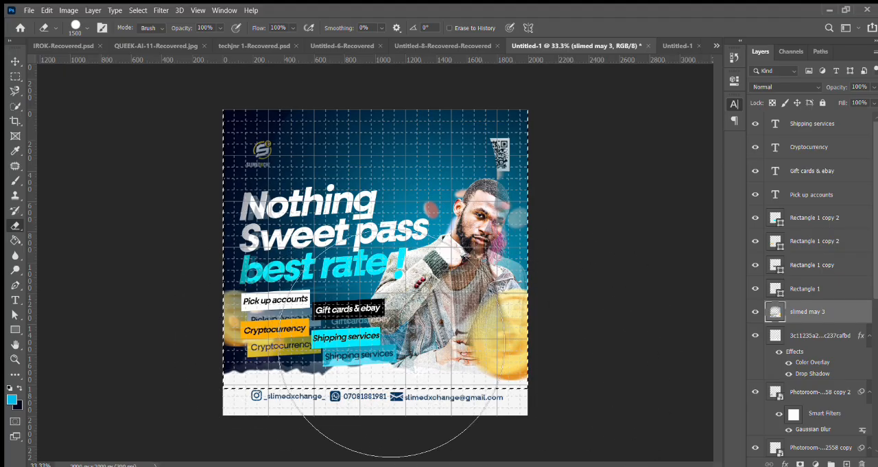
left_click(316, 290)
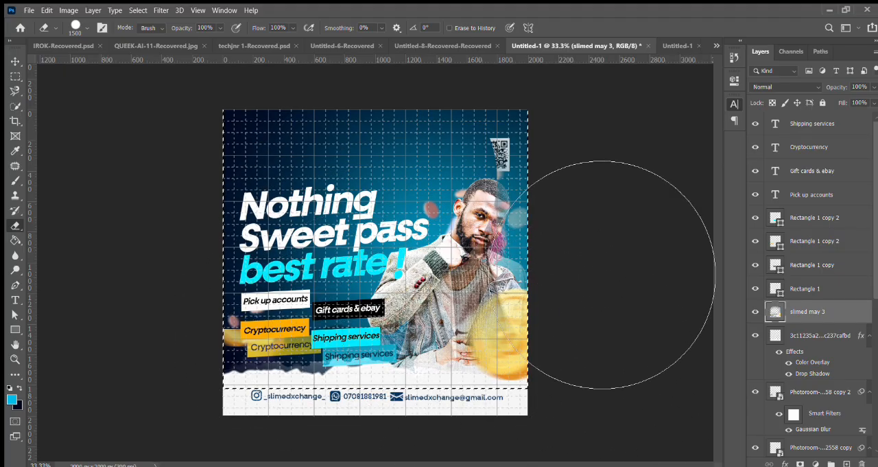
left_click(566, 206)
left_click(508, 412)
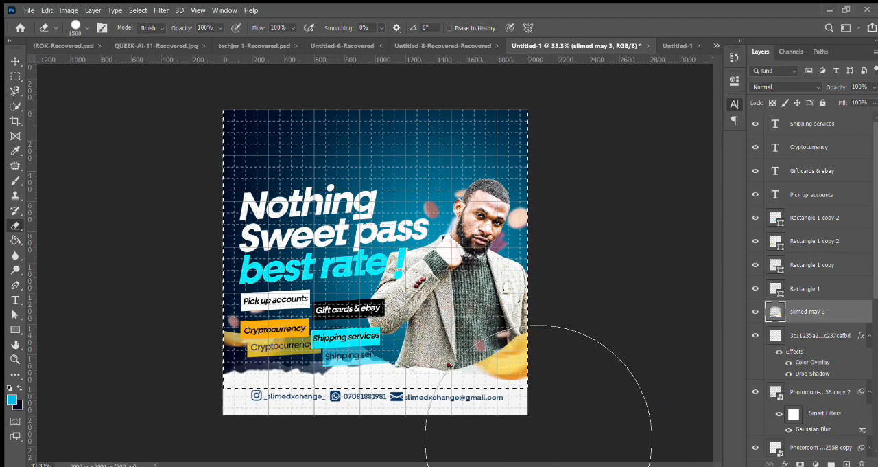
left_click(415, 337)
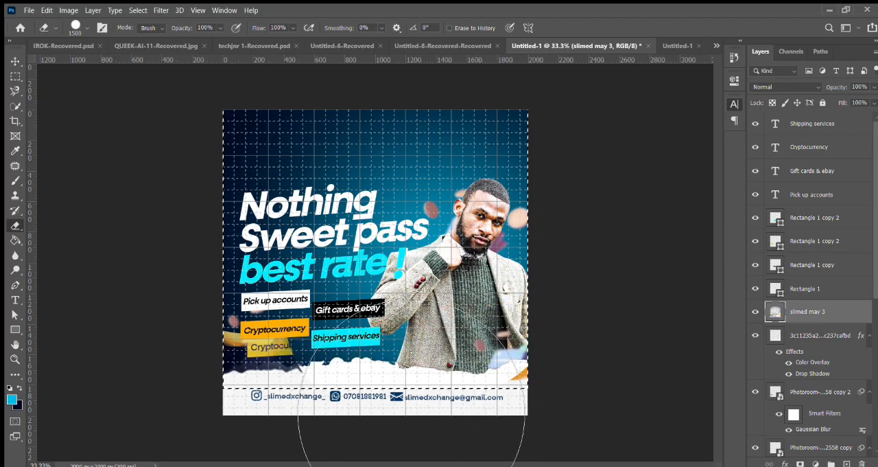
mouse_move(412, 420)
left_mouse_down()
mouse_move(407, 347)
mouse_move(472, 440)
mouse_move(416, 431)
mouse_move(466, 386)
mouse_move(435, 437)
mouse_move(588, 451)
left_mouse_up()
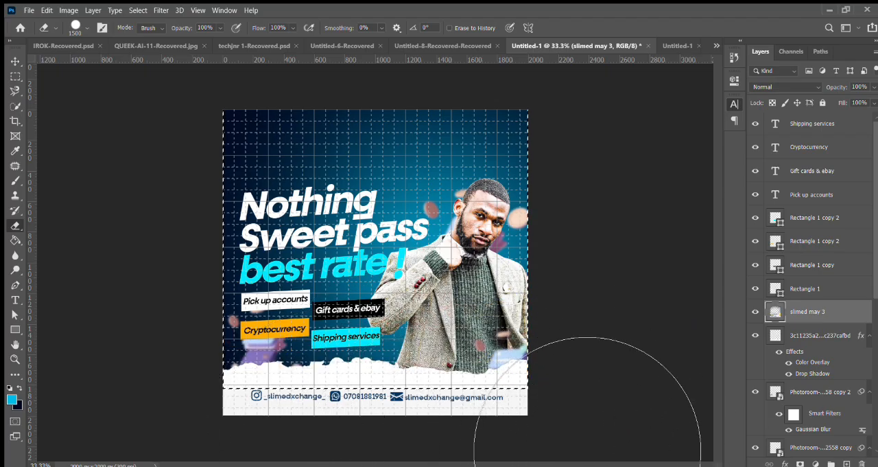